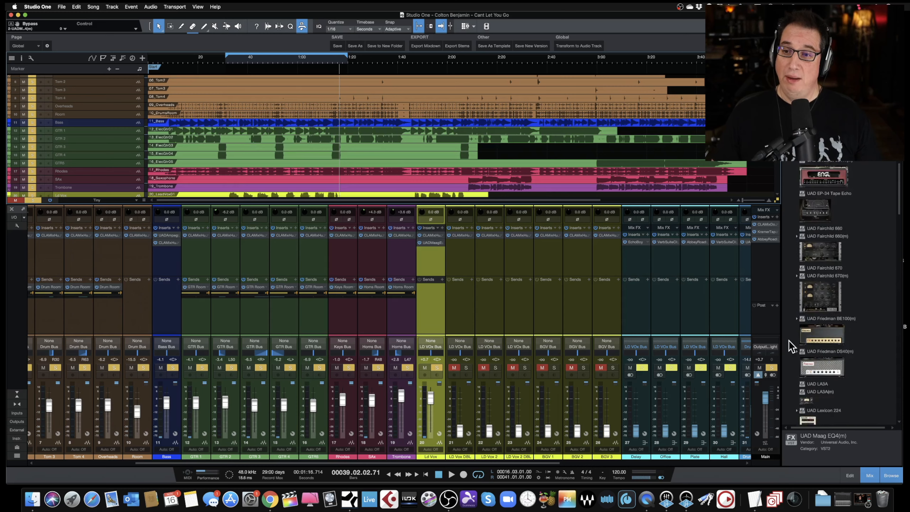
- Insert the Waves PuigTec EQP1A Mono plug-in onto the LD Vox channel and move its window over the mixer
scroll(790, 342, "up", 20)
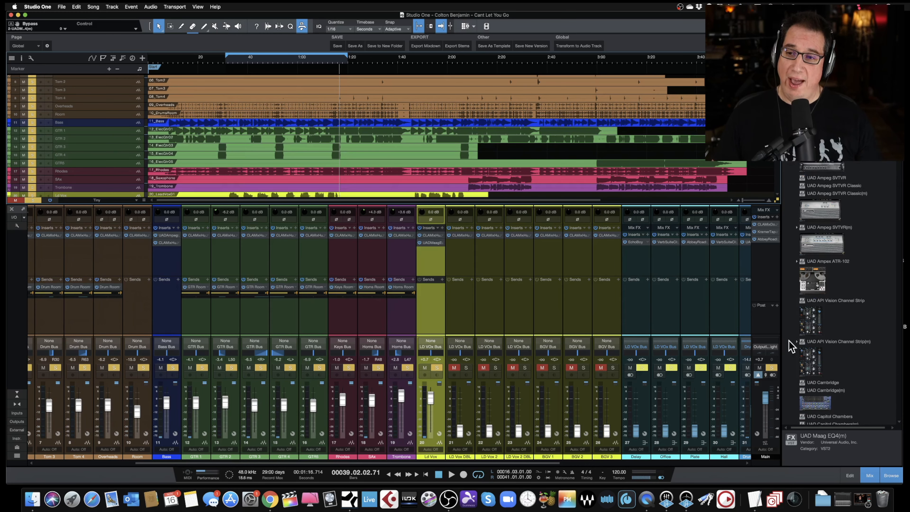
scroll(791, 346, "up", 5)
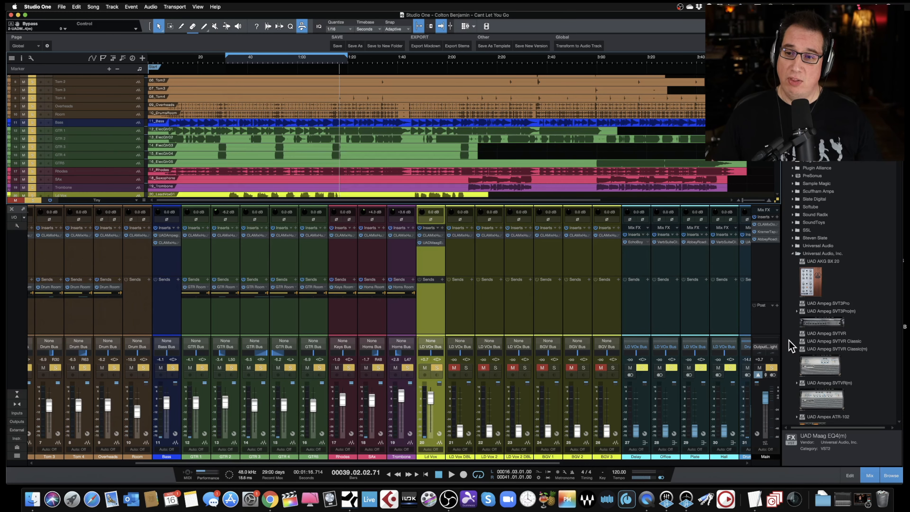
left_click(792, 253)
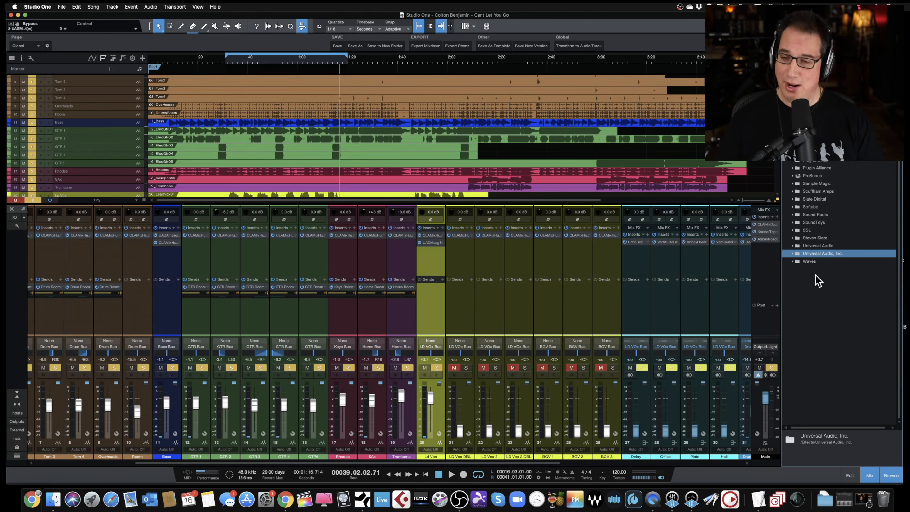
left_click(793, 263)
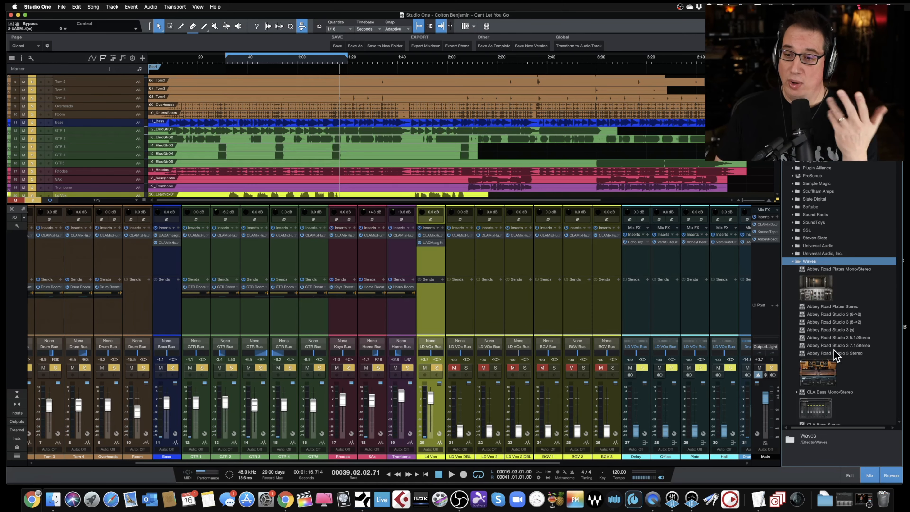
scroll(833, 354, "down", 10)
scroll(835, 355, "down", 10)
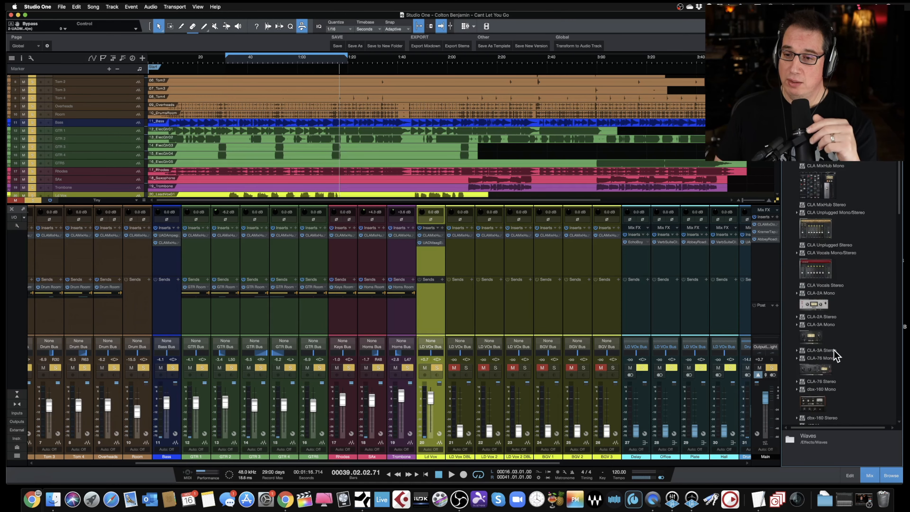
scroll(835, 355, "down", 10)
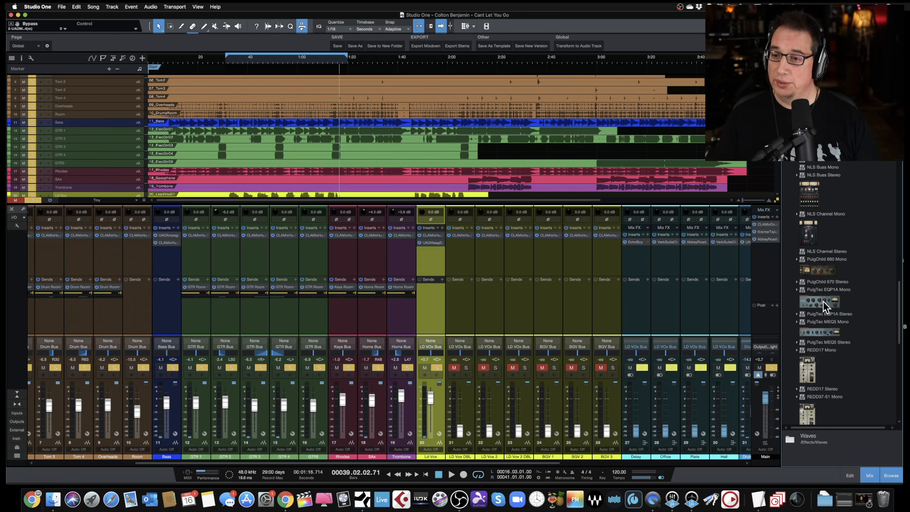
left_click(823, 307)
left_click_drag(822, 301, 435, 259)
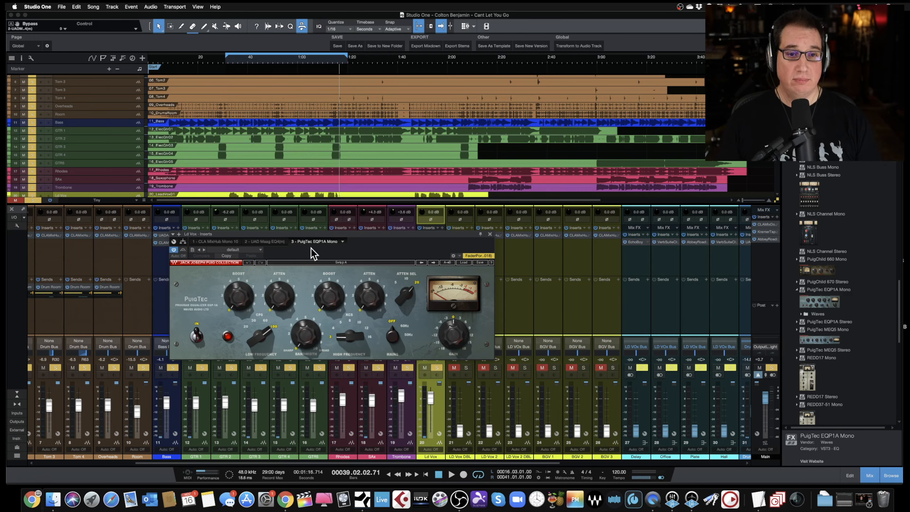
left_click_drag(310, 239, 264, 213)
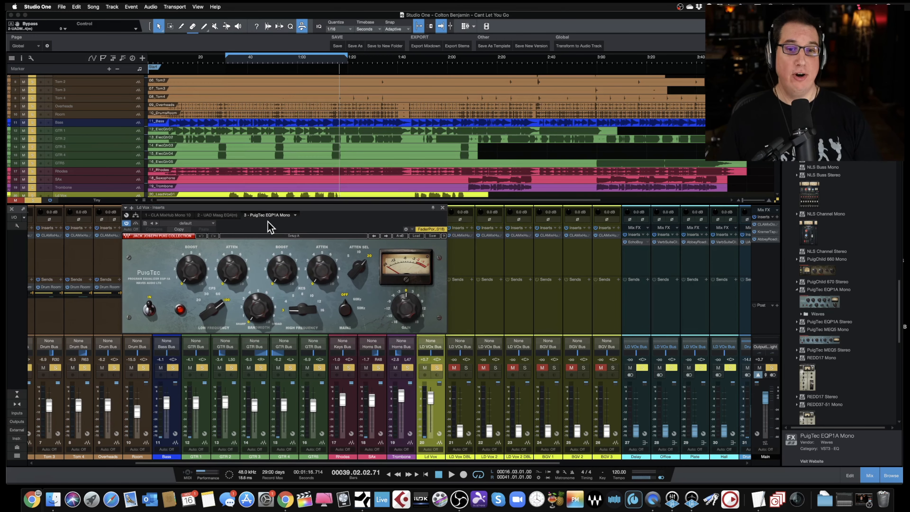
- Adjust the EQ's high-frequency selector
left_click(244, 309)
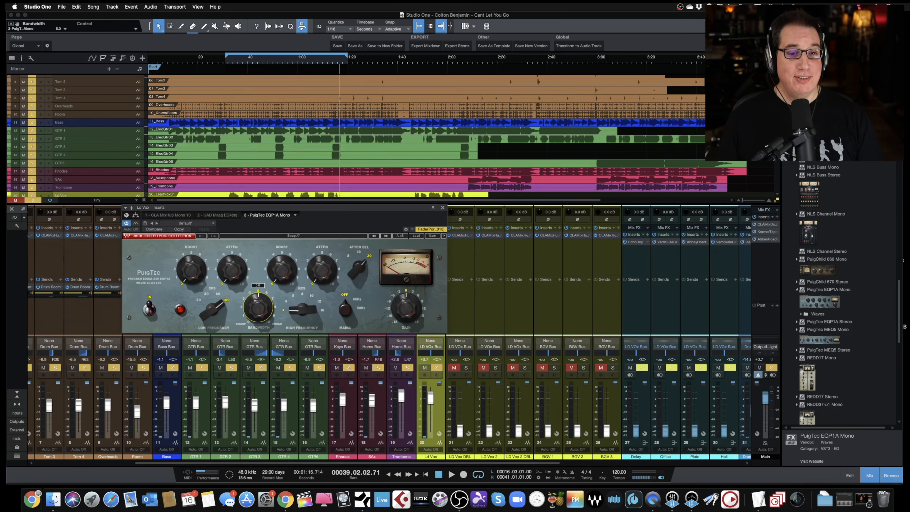
left_click_drag(302, 310, 302, 294)
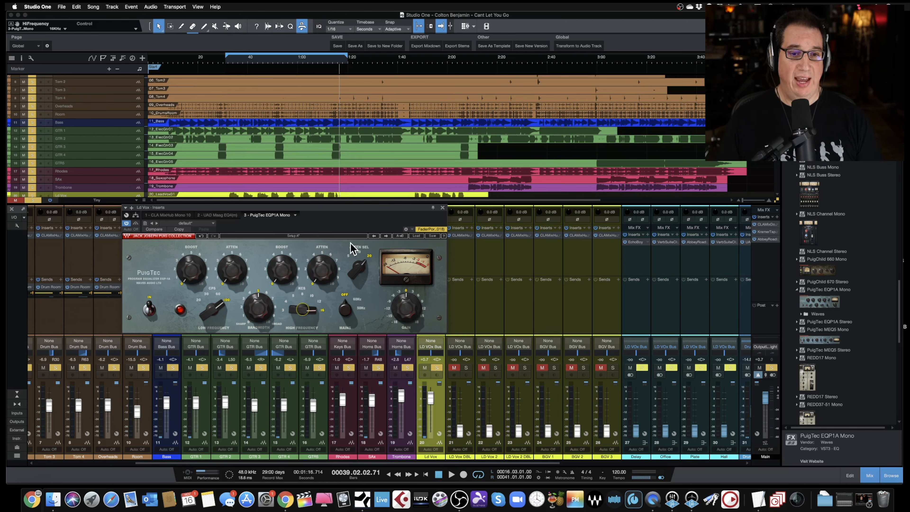
mouse_move(281, 278)
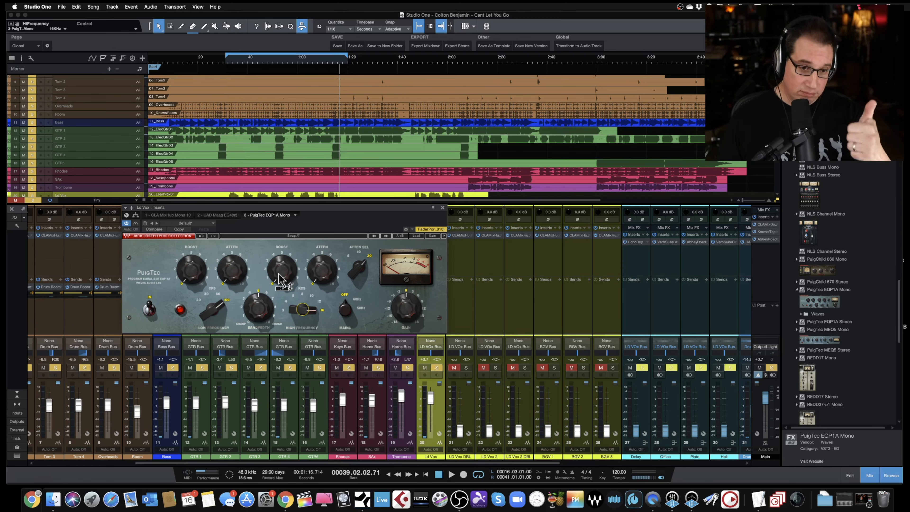
- Play the song, raise the EQ's high boost knob and slightly lower the LD Vox fader
key("space")
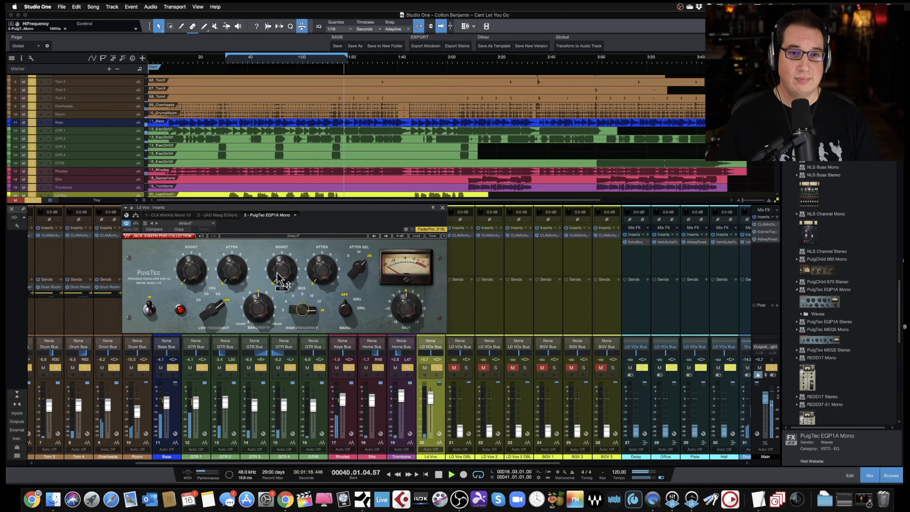
left_click(278, 278)
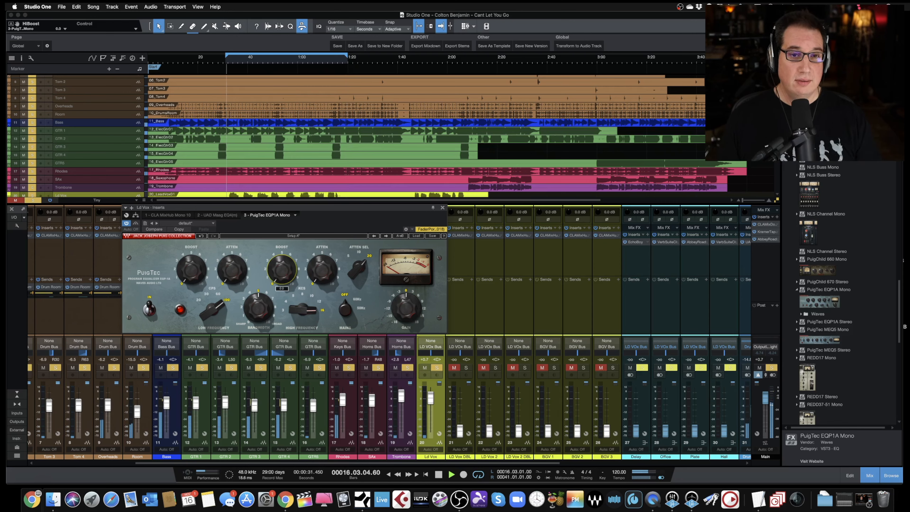
left_click_drag(278, 278, 278, 252)
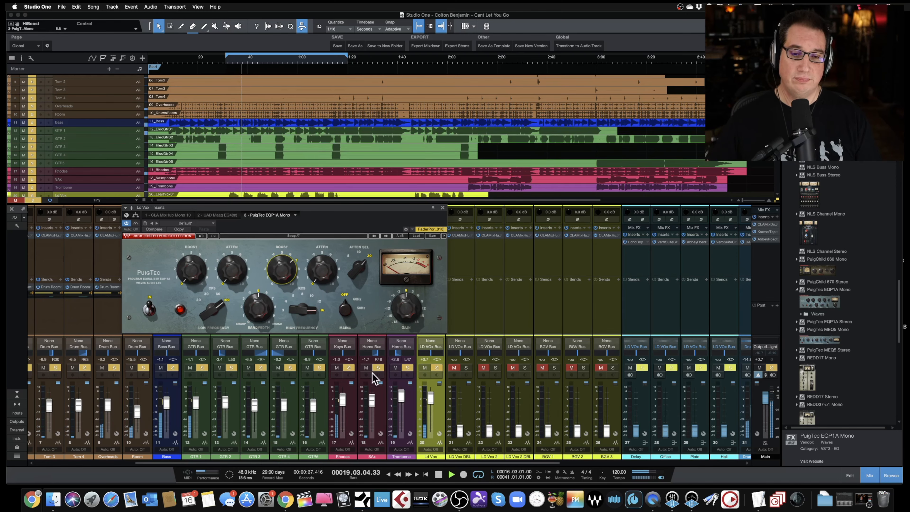
left_click_drag(431, 396, 431, 401)
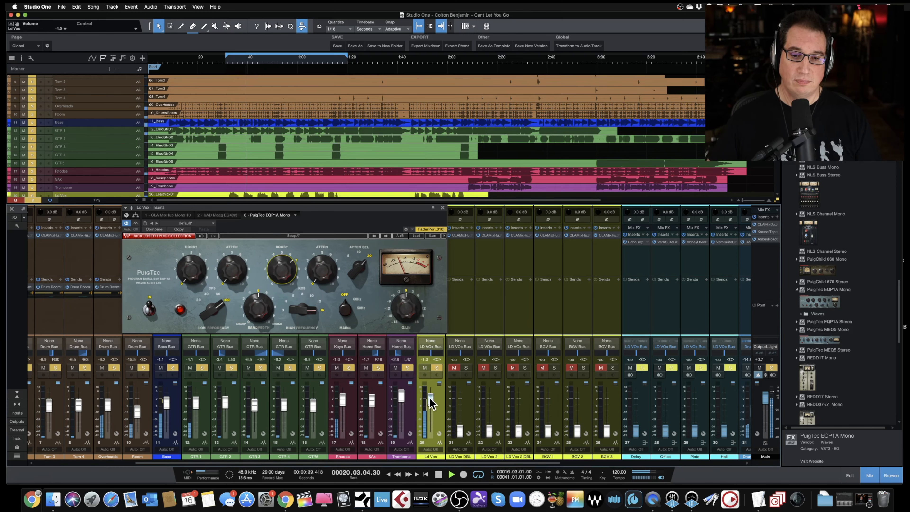
- Set the high frequency to 12 kHz and fine-tune the high boost amount
left_click_drag(284, 274, 300, 322)
mouse_move(280, 272)
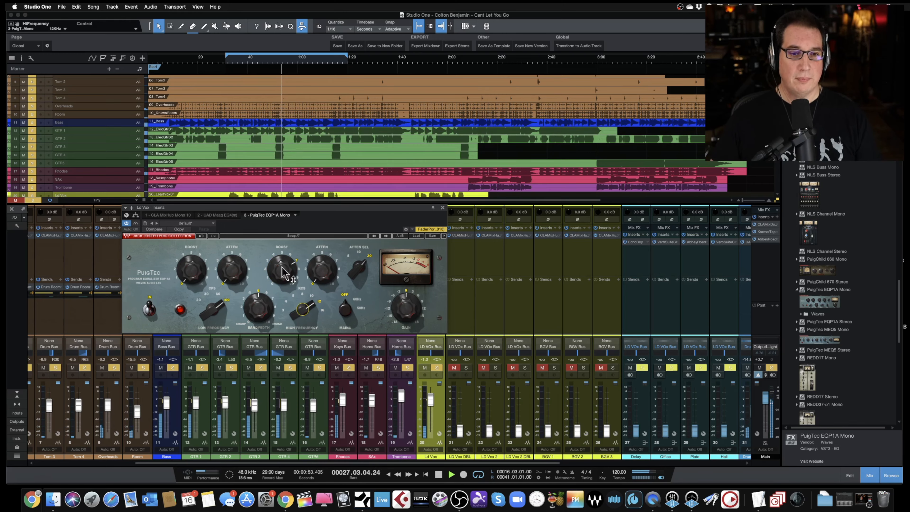
mouse_move(281, 268)
left_mouse_down()
mouse_move(280, 305)
mouse_move(280, 249)
mouse_move(280, 274)
left_mouse_up()
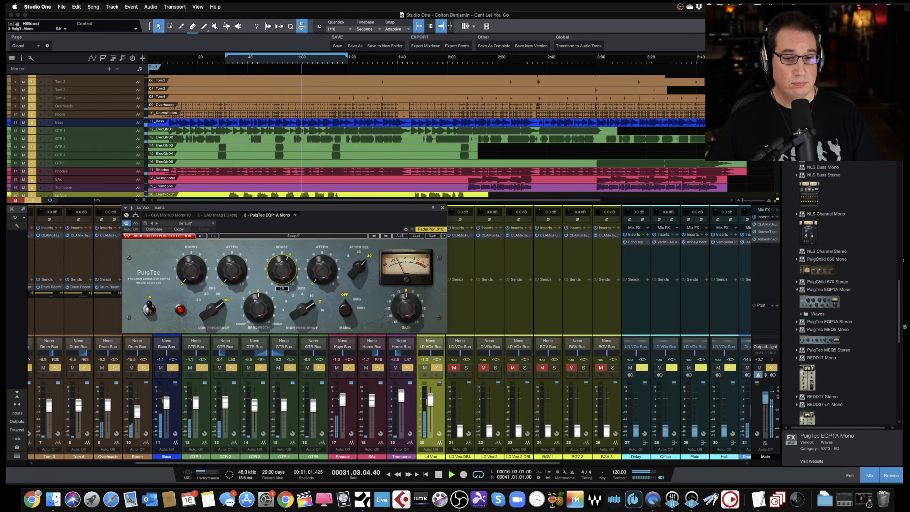
left_click_drag(280, 276, 280, 275)
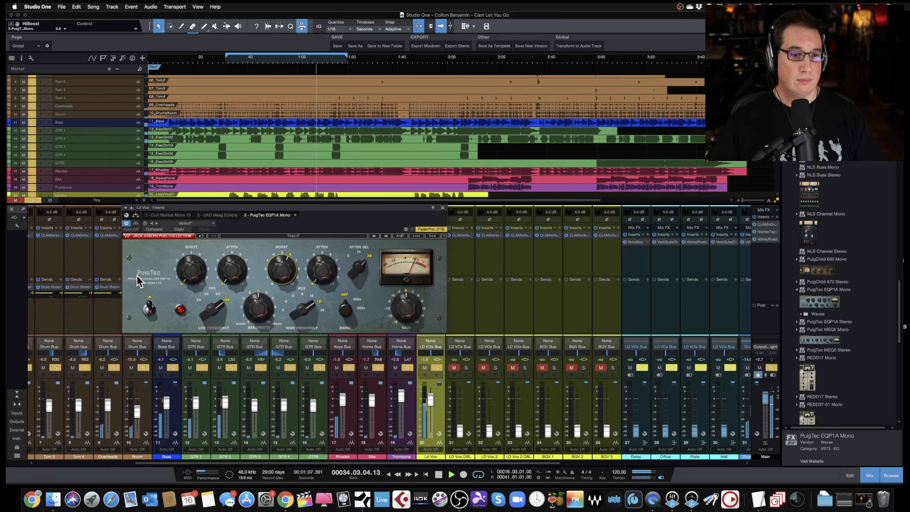
- Compare the vocal with the EQ switched in and out and bypassed, fine-tuning the high boost in between
left_click(149, 310)
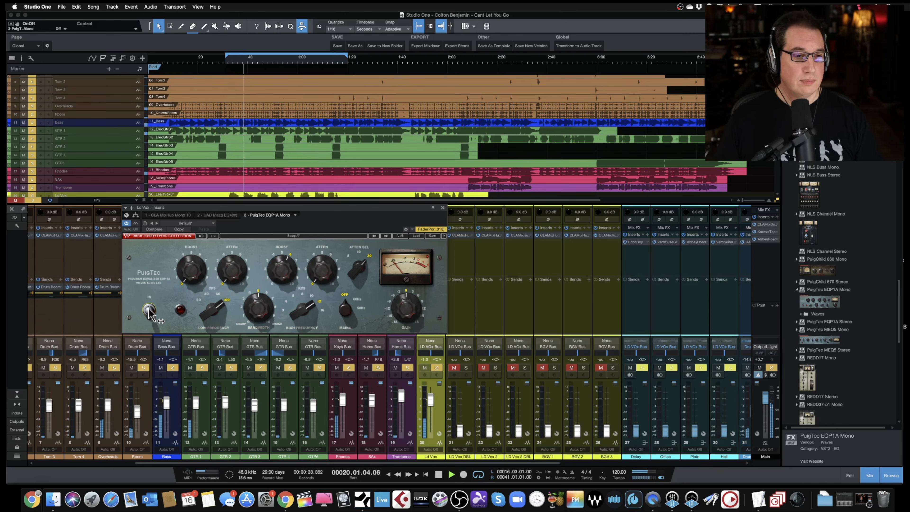
left_click(150, 311)
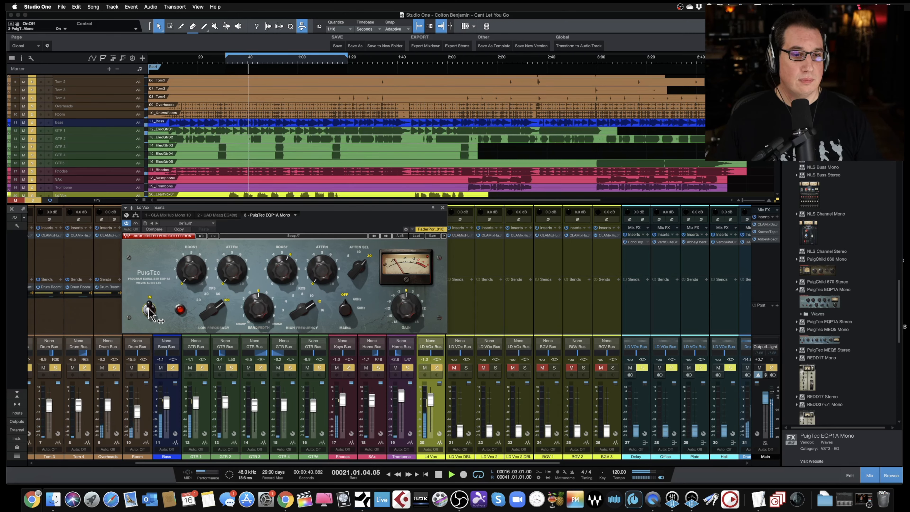
left_click_drag(282, 271, 282, 276)
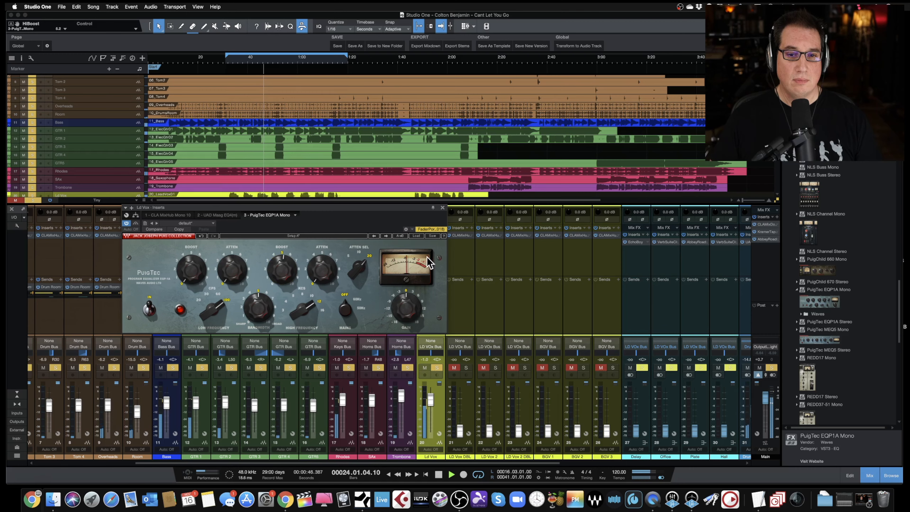
left_click(136, 224)
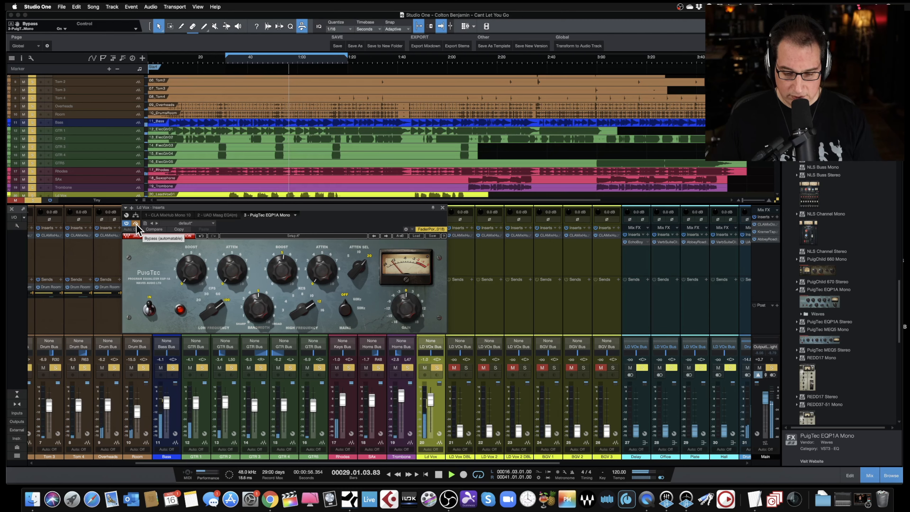
left_click(136, 223)
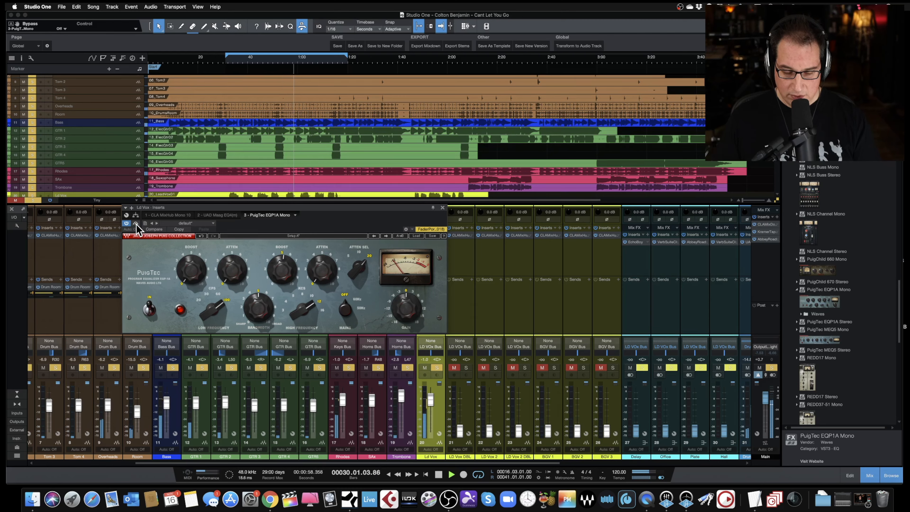
- Close the EQ window and restart playback from about 0:32
left_click(443, 208)
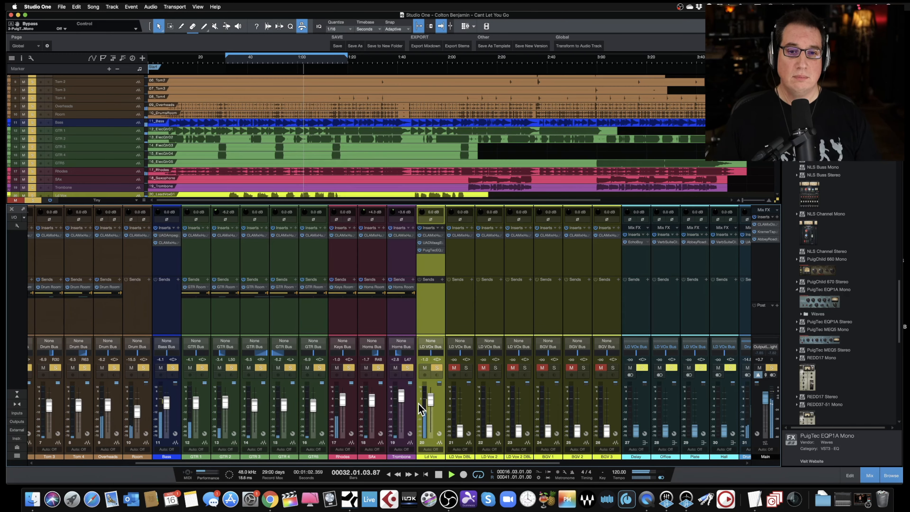
left_click_drag(428, 398, 428, 399)
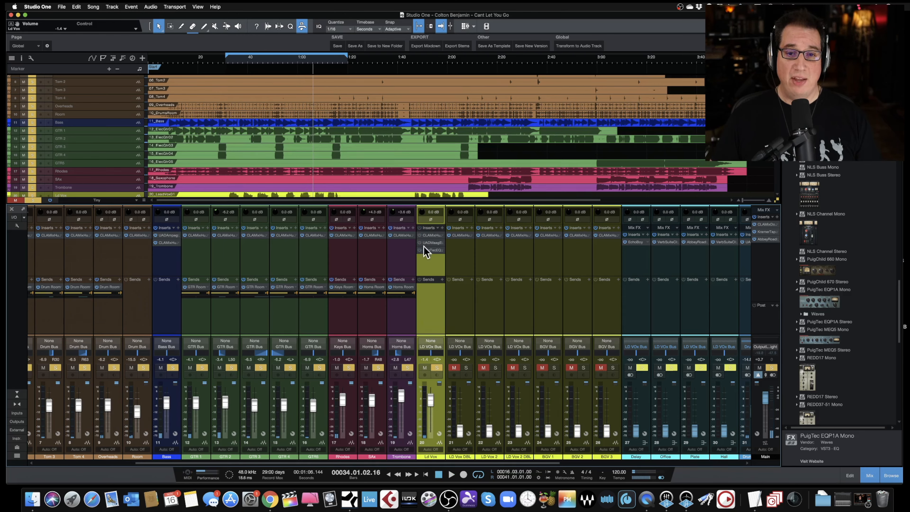
left_click(229, 60)
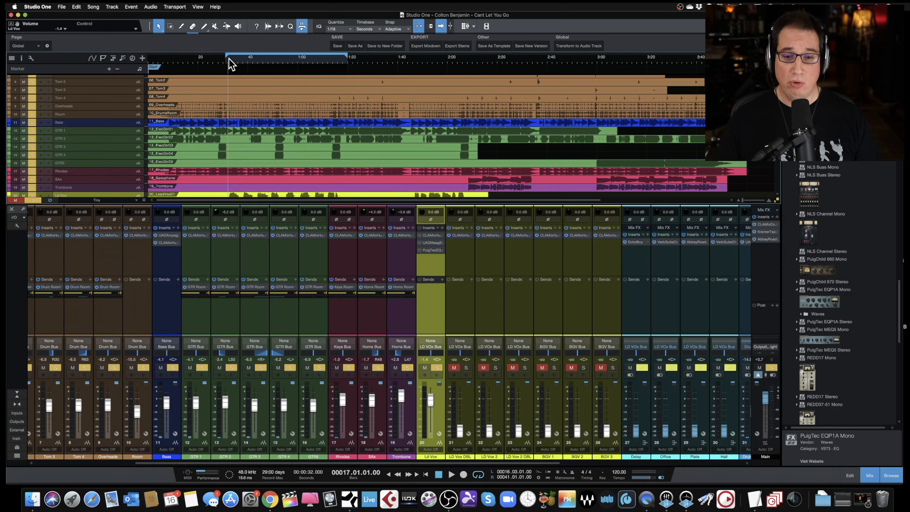
key("space")
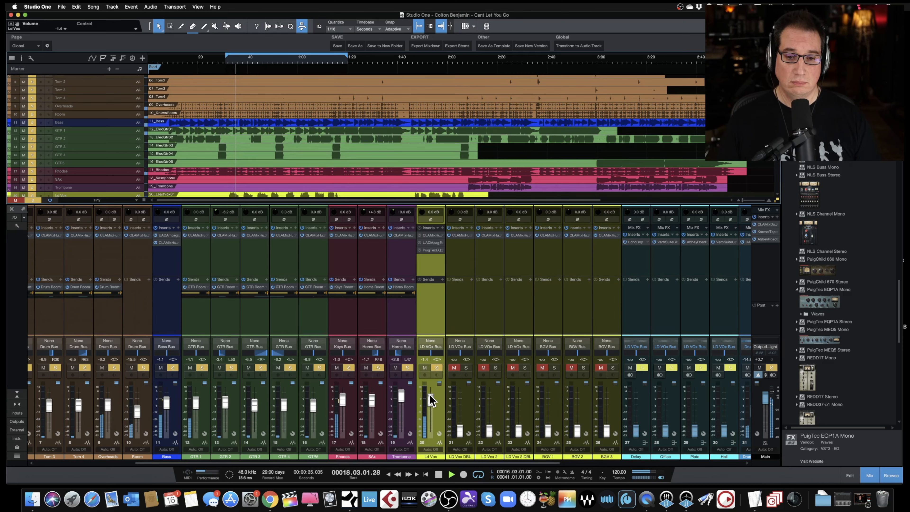
- Rebalance the LD Vox fader level by ear
left_click_drag(429, 395, 430, 384)
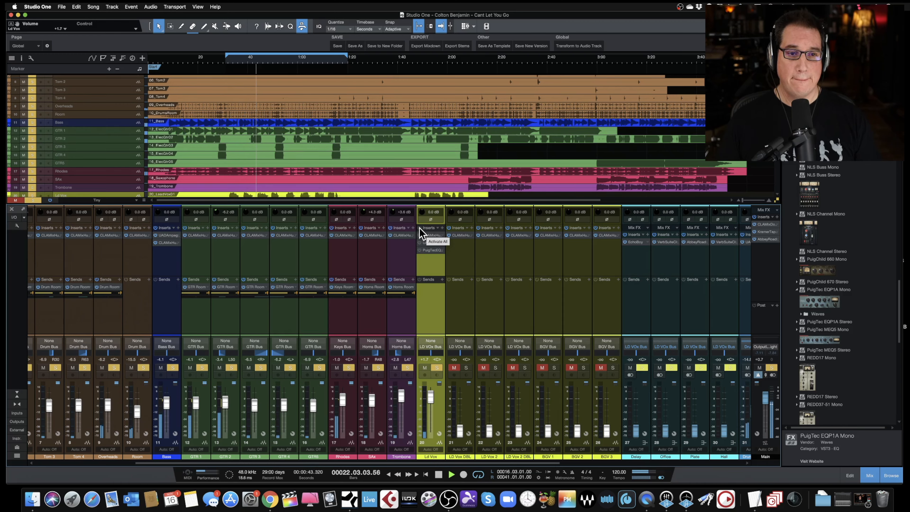
left_click(431, 397, "alt")
left_click_drag(432, 400, 430, 398)
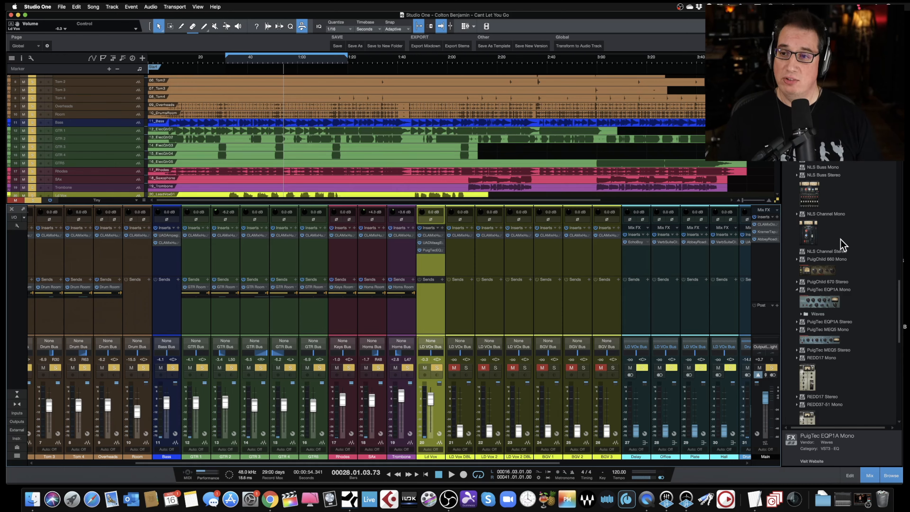
- Browse the effects to the FabFilter folder and insert FabFilter Pro-Q 2 (Mono) on the LD Vox channel
scroll(840, 244, "up", 3)
scroll(842, 247, "up", 15)
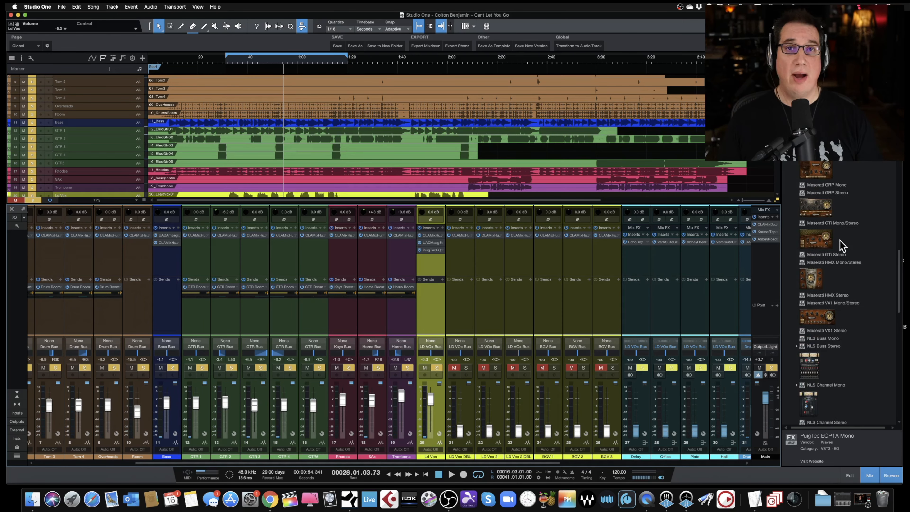
scroll(842, 247, "up", 15)
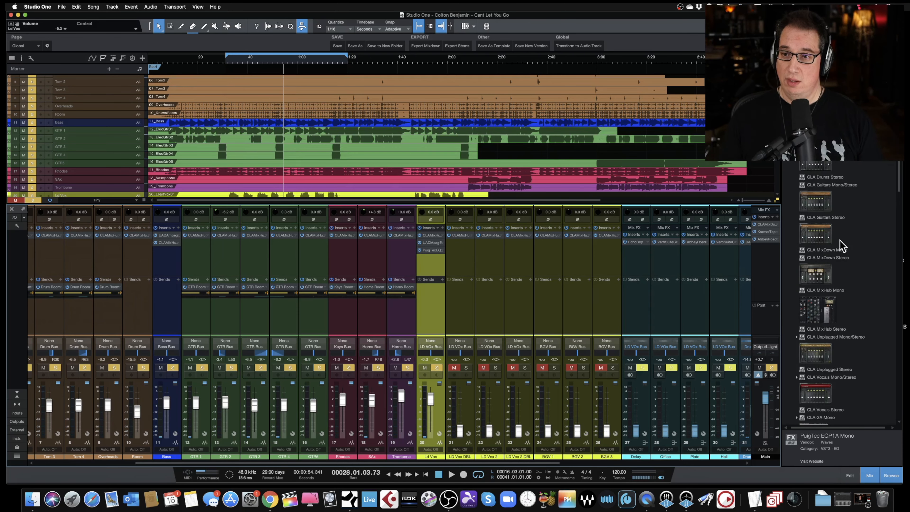
scroll(810, 207, "up", 3)
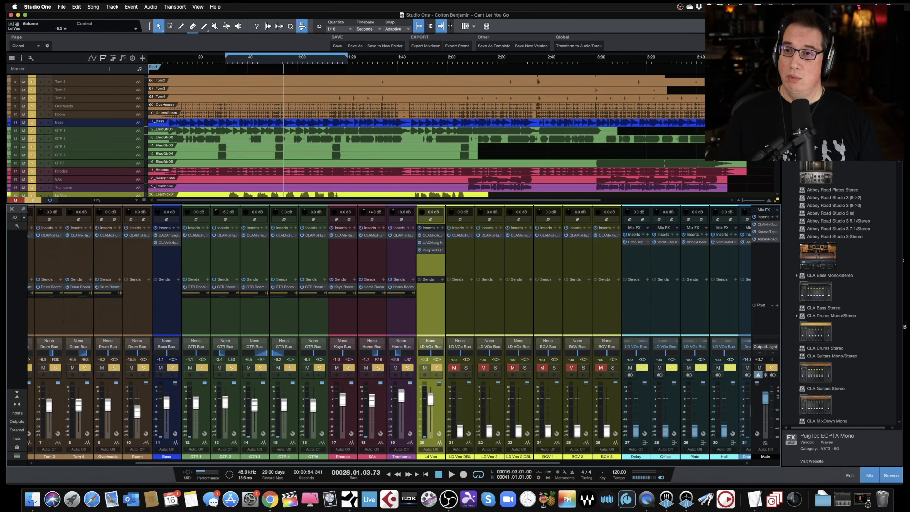
left_click(809, 162)
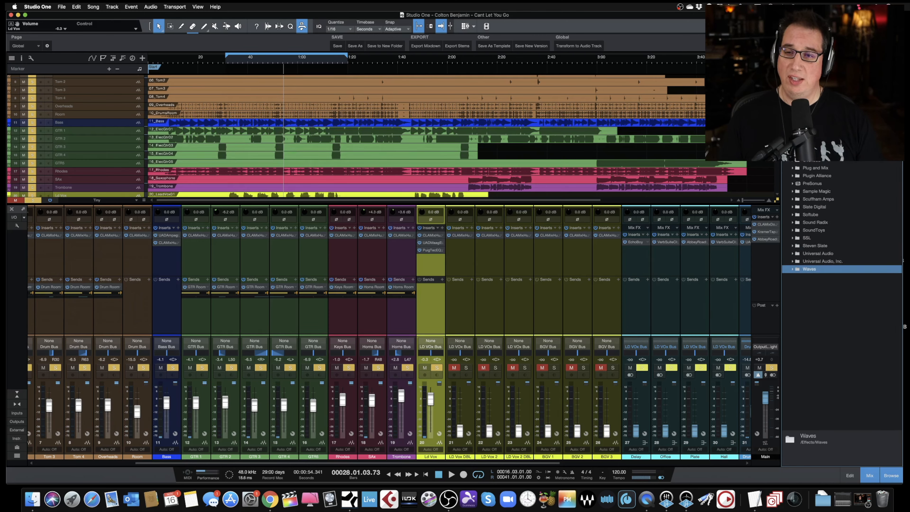
left_click(792, 129)
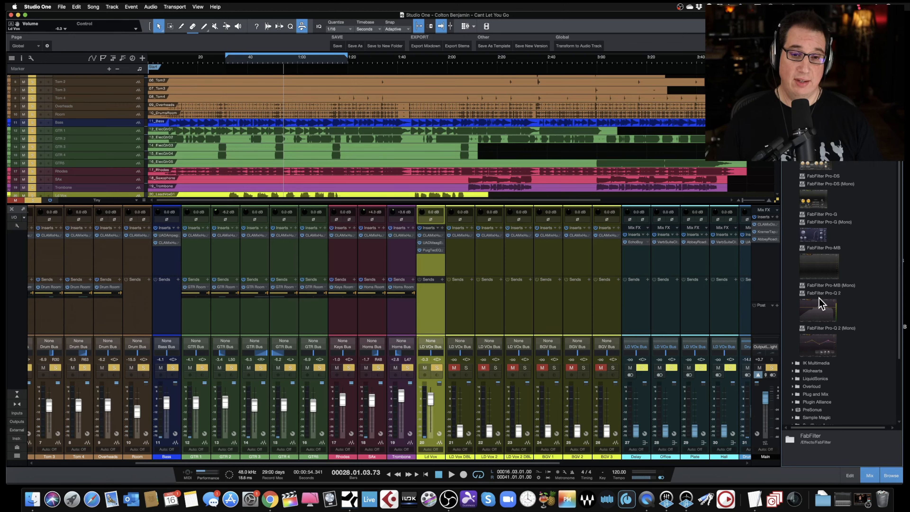
scroll(822, 303, "down", 1)
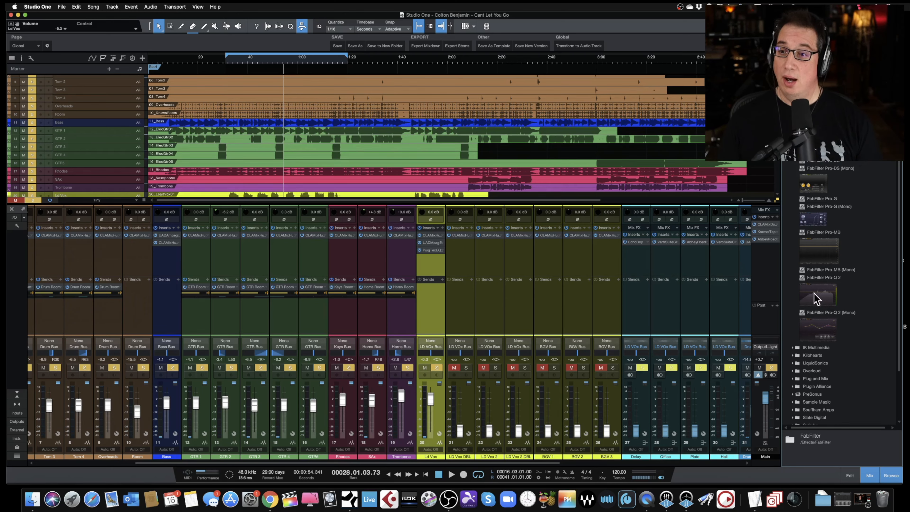
left_click(821, 331)
left_click_drag(821, 331, 432, 267)
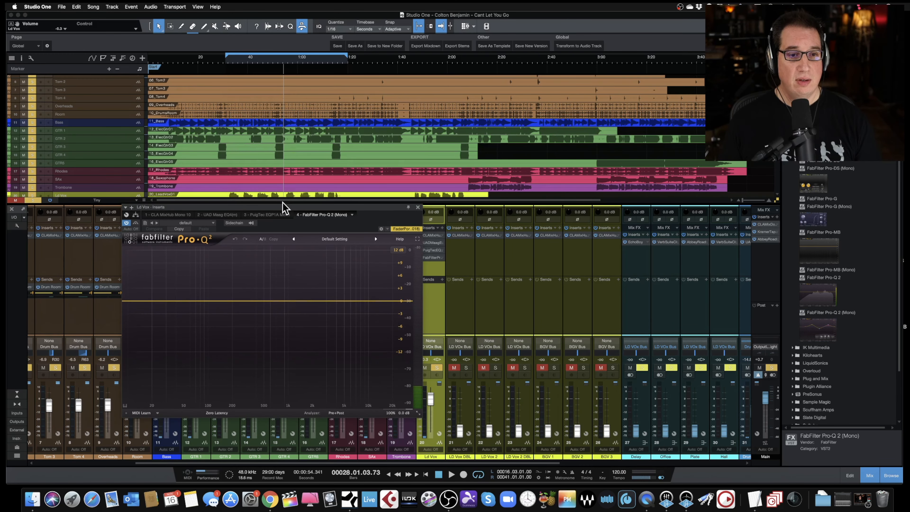
- Start playback and create a narrow boost band around 700 Hz in Pro-Q 2 to sweep for problem frequencies
left_click_drag(281, 207, 303, 168)
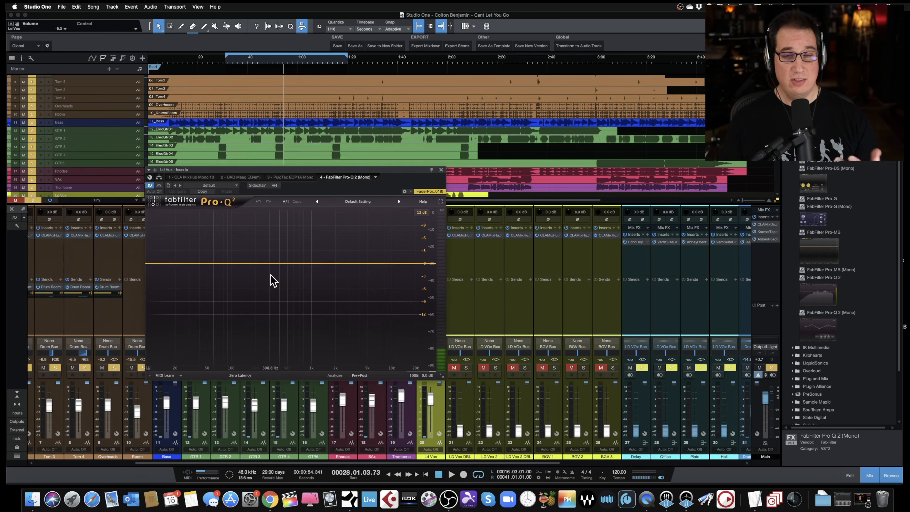
key("space")
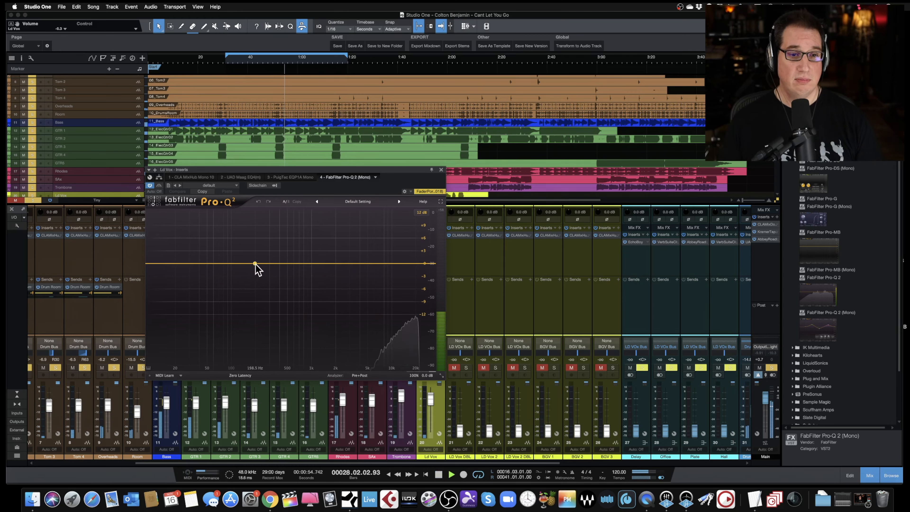
left_click_drag(256, 266, 297, 215)
left_click_drag(327, 340, 327, 315)
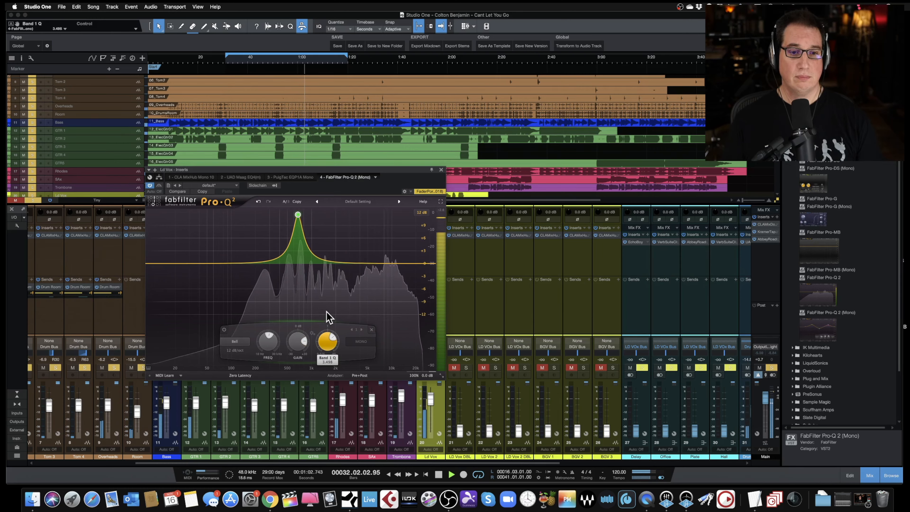
mouse_move(299, 216)
left_mouse_down()
mouse_move(266, 222)
mouse_move(315, 222)
mouse_move(299, 224)
left_mouse_up()
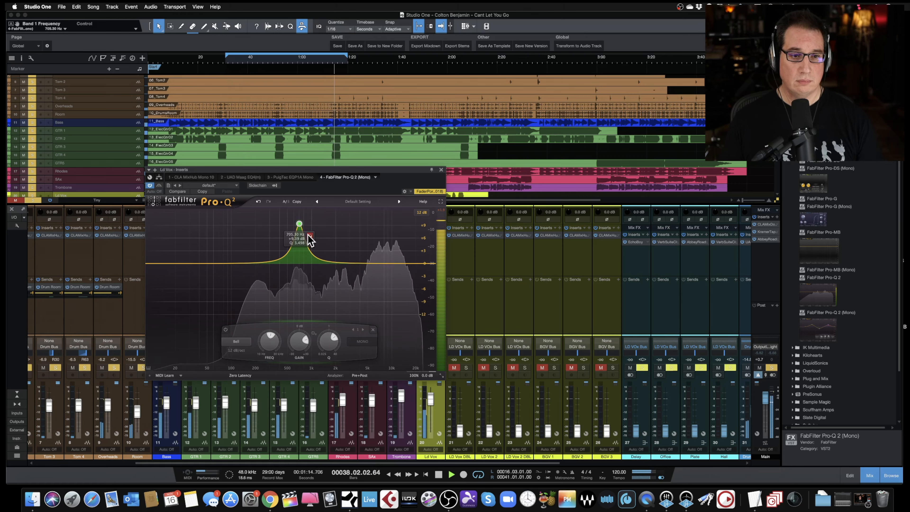
- Toggle band 1 on and off to compare, then turn its gain down to a cut of about -5.5 dB
left_click(310, 236)
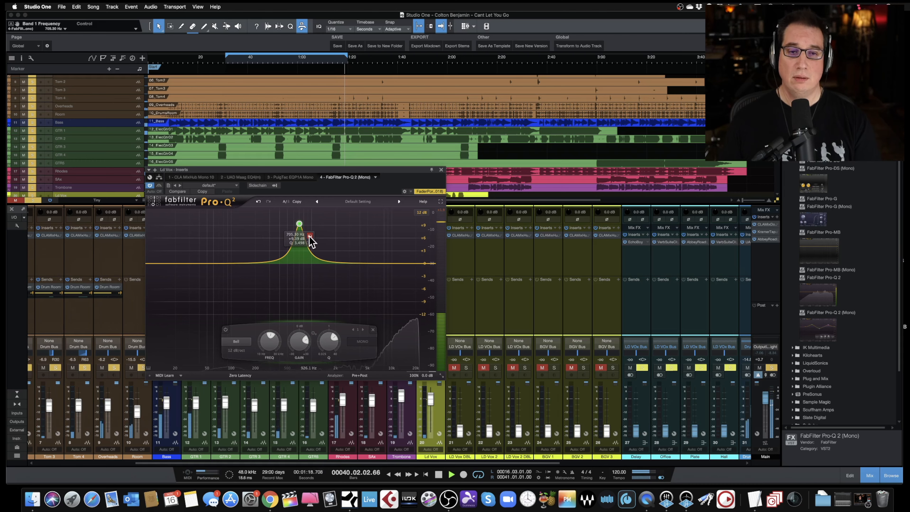
left_click(310, 237)
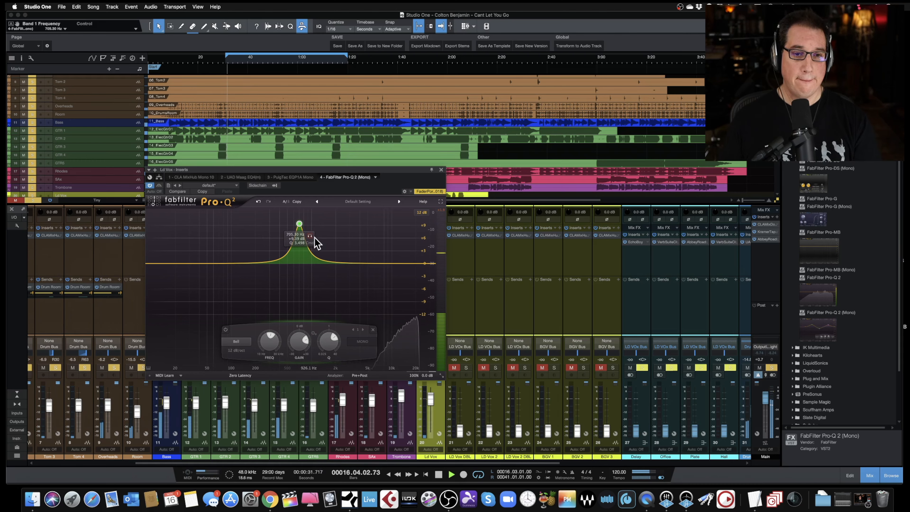
left_click(311, 236)
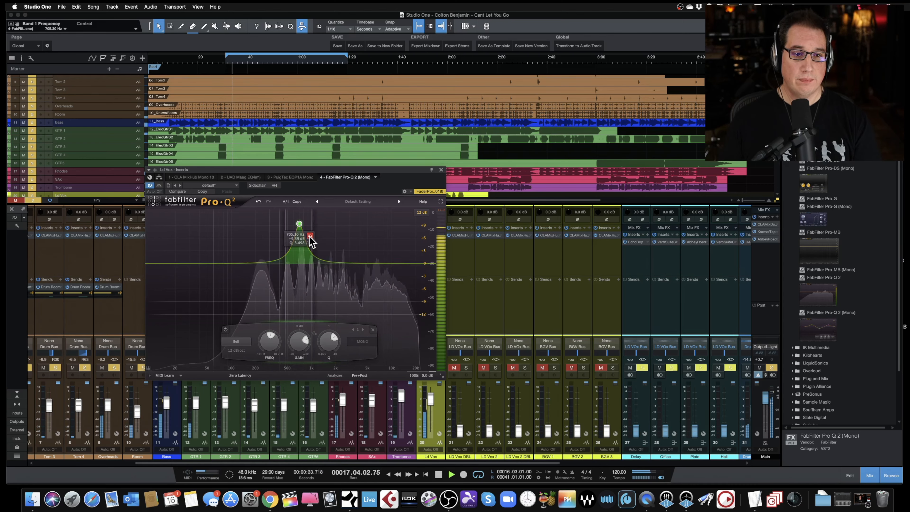
left_click(310, 236)
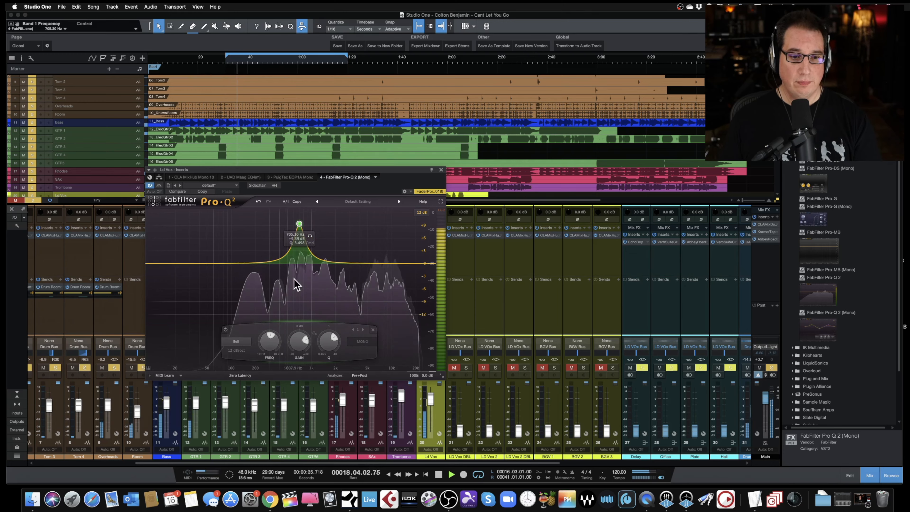
left_click_drag(297, 339, 286, 385)
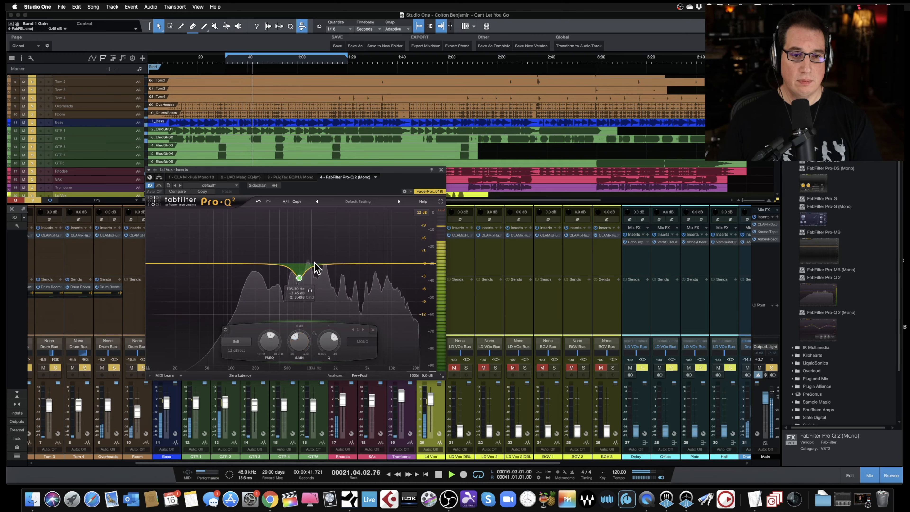
- Add a second band and boost it sharply, sweeping through the upper mids around 1.7 kHz
left_click(327, 263)
left_click_drag(326, 263, 333, 255)
left_click_drag(360, 343, 357, 317)
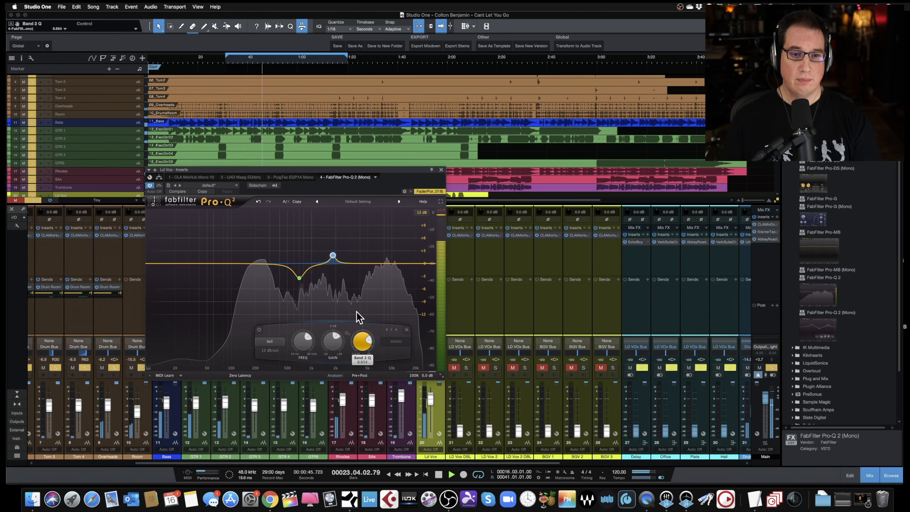
left_click_drag(333, 257, 333, 219)
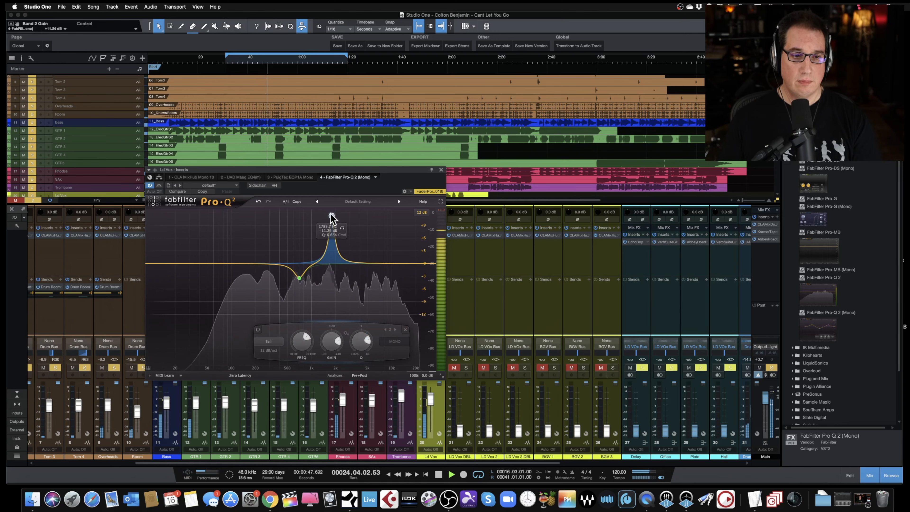
- Narrow and sweep band 2, then pull it into a cut around 2.2 kHz with a Q of about 6.1
left_click_drag(367, 344, 365, 342)
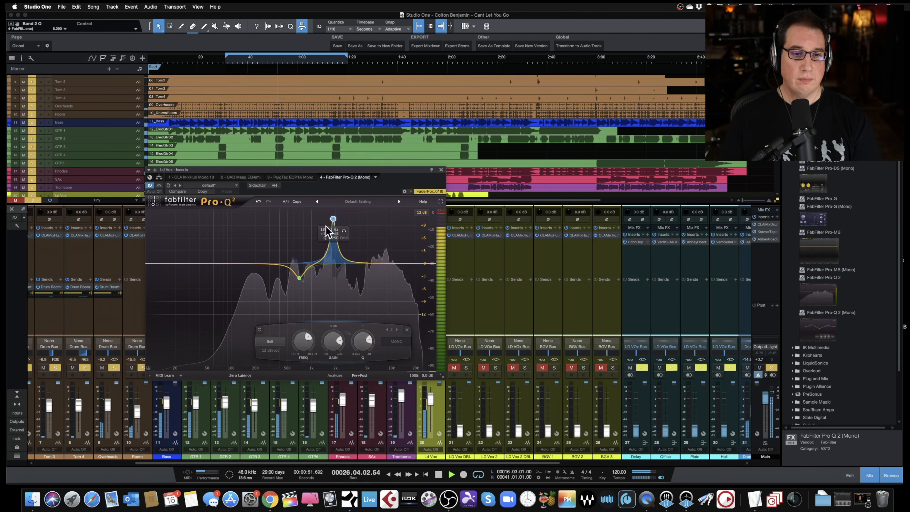
mouse_move(333, 218)
left_mouse_down()
mouse_move(324, 227)
mouse_move(351, 217)
left_mouse_up()
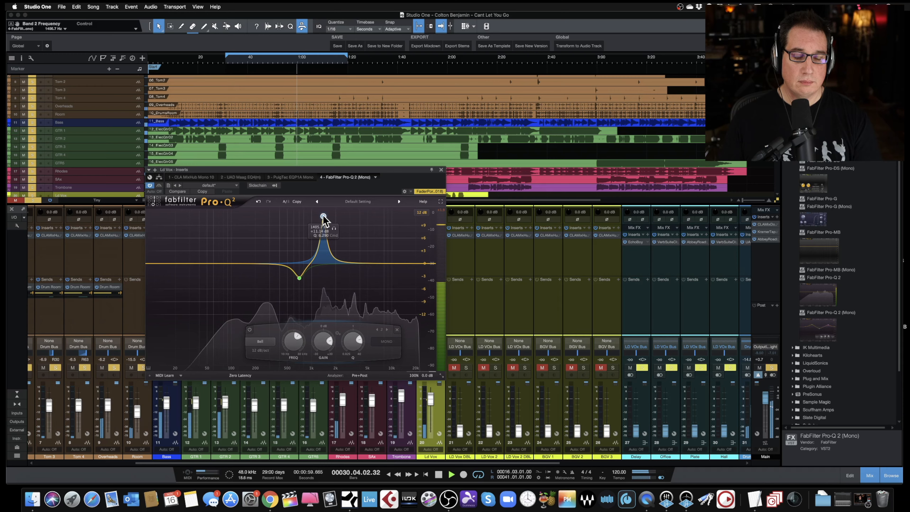
left_click_drag(323, 216, 327, 217)
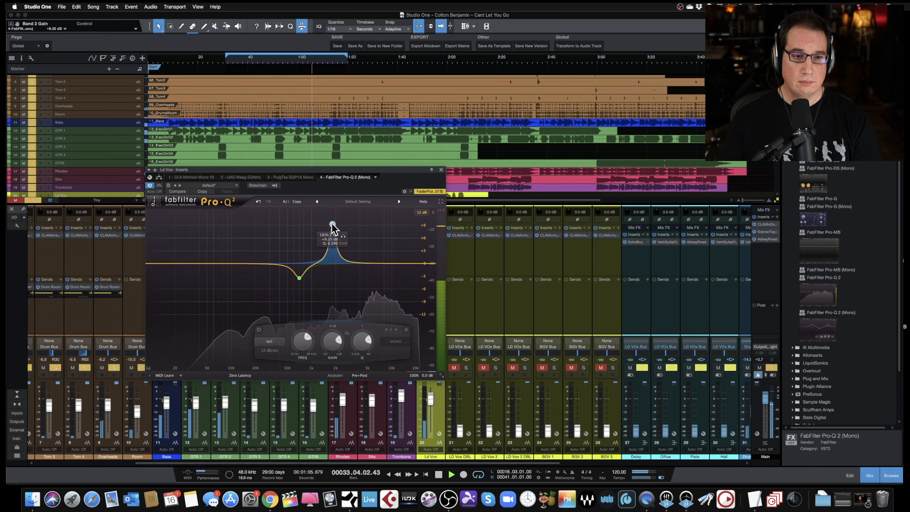
left_click_drag(316, 234, 323, 232)
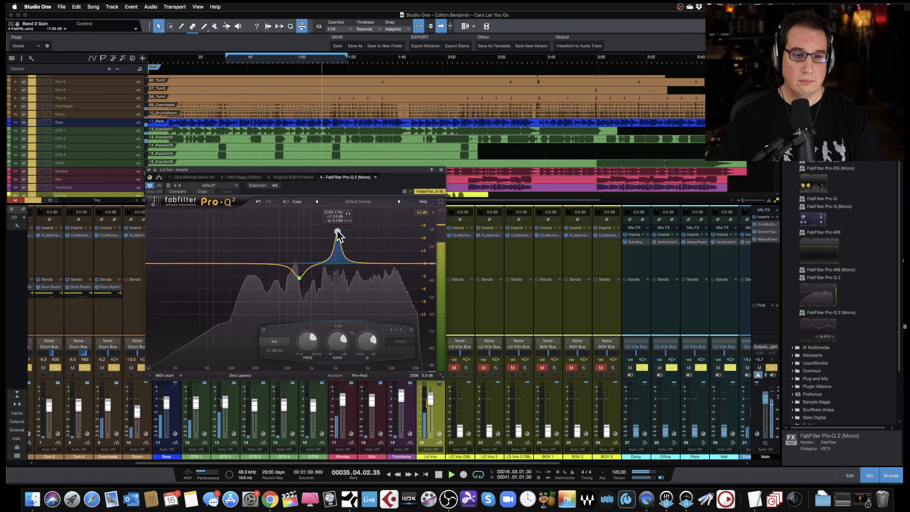
left_click_drag(338, 232, 337, 275)
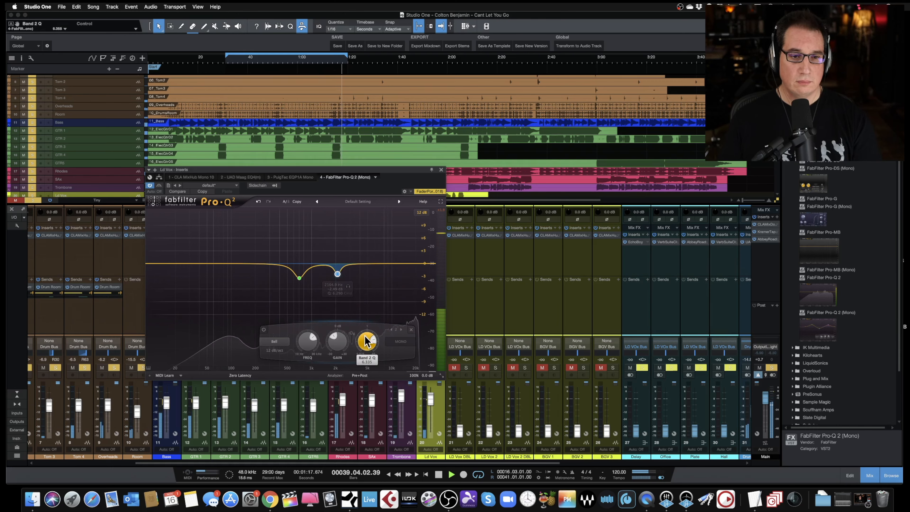
left_click_drag(366, 336, 366, 341)
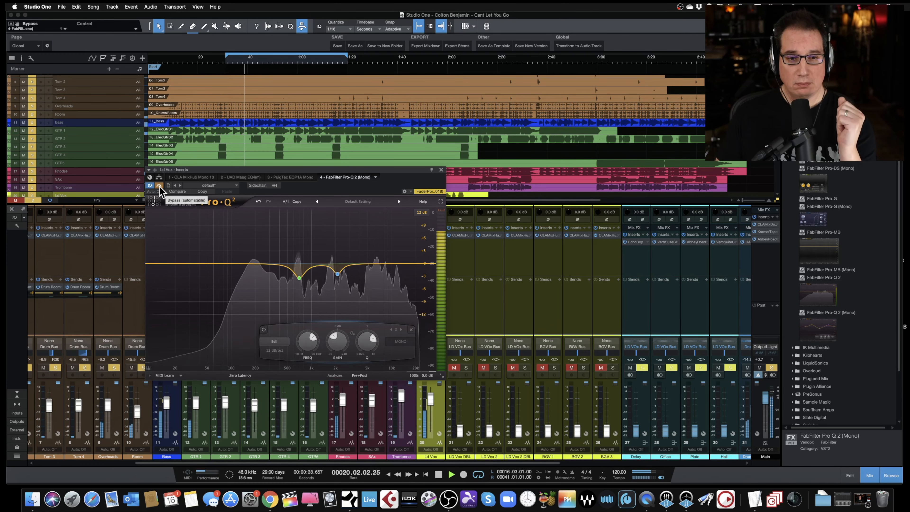
- Compare the Pro-Q 2 bypassed and active, repositioning its window and restarting playback from the section start
left_click(159, 186)
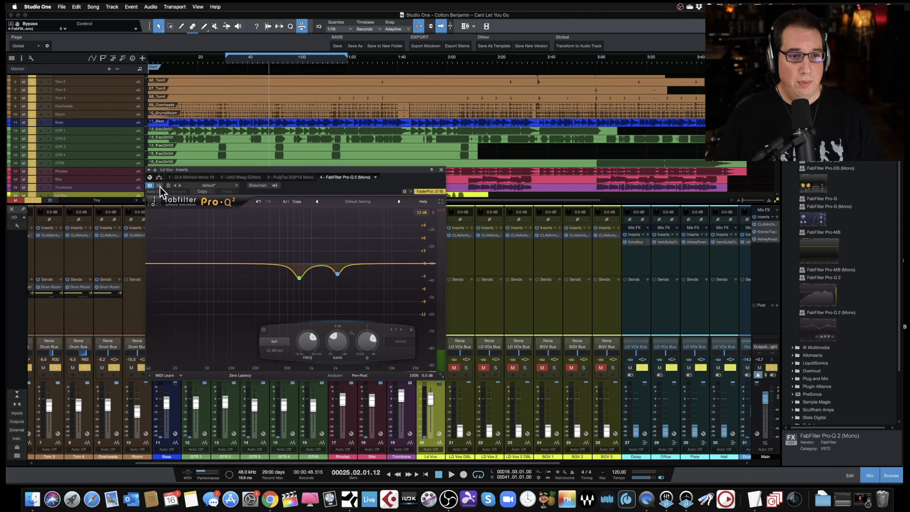
left_click_drag(196, 171, 191, 217)
scroll(229, 112, "down", 2)
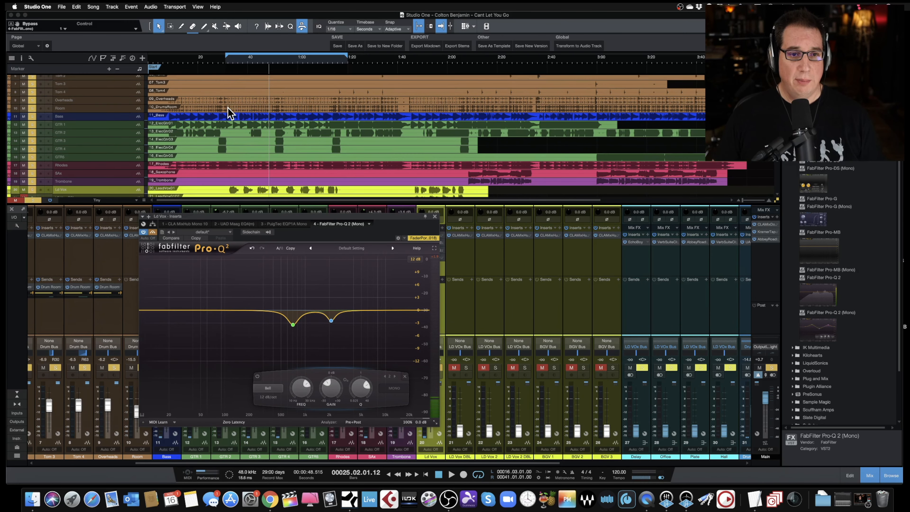
left_click(228, 61)
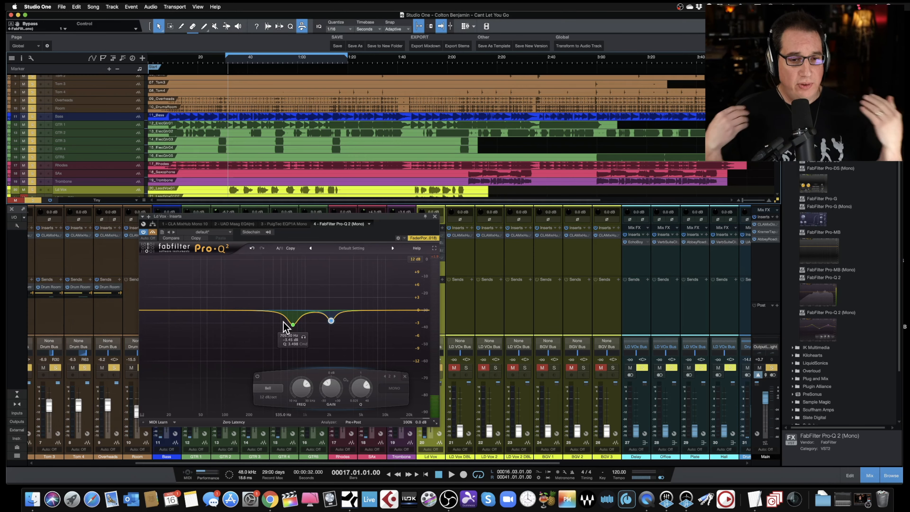
key("space")
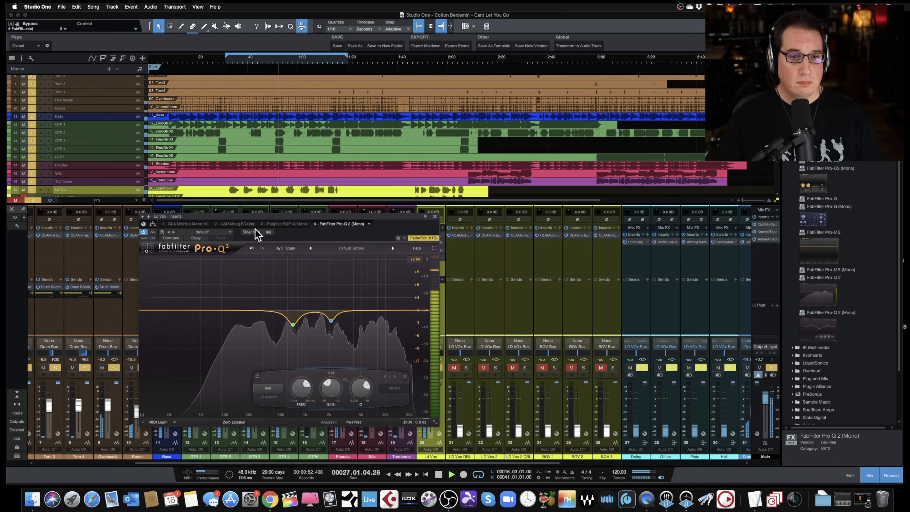
key("space")
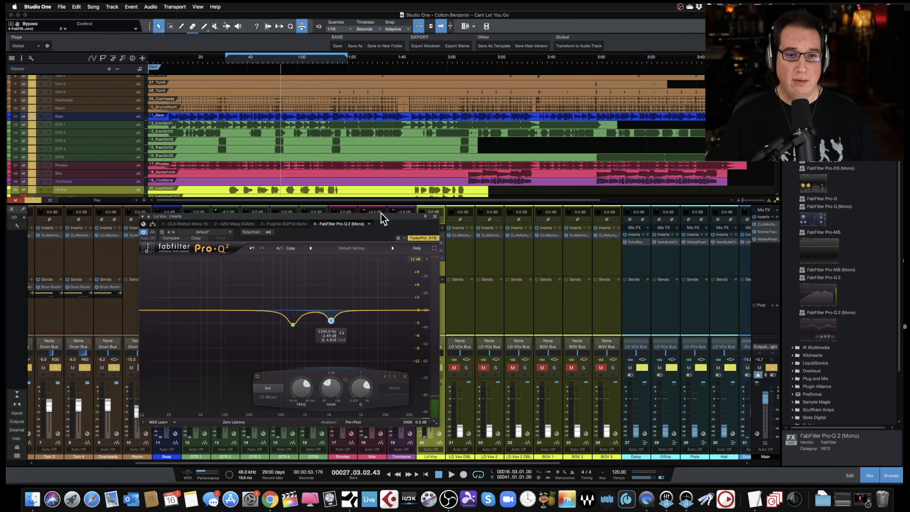
- Close the Pro-Q 2 window, resume playback and enlarge the mixer's insert area
left_click(435, 216)
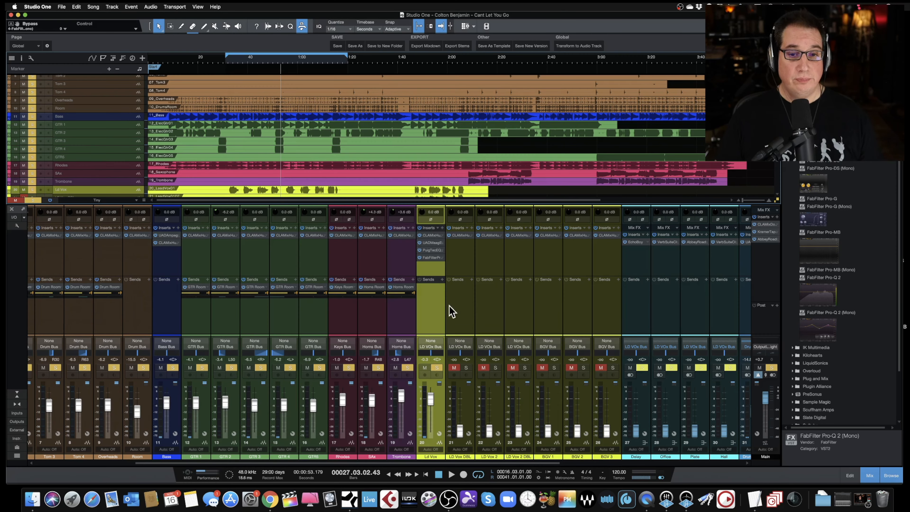
key("space")
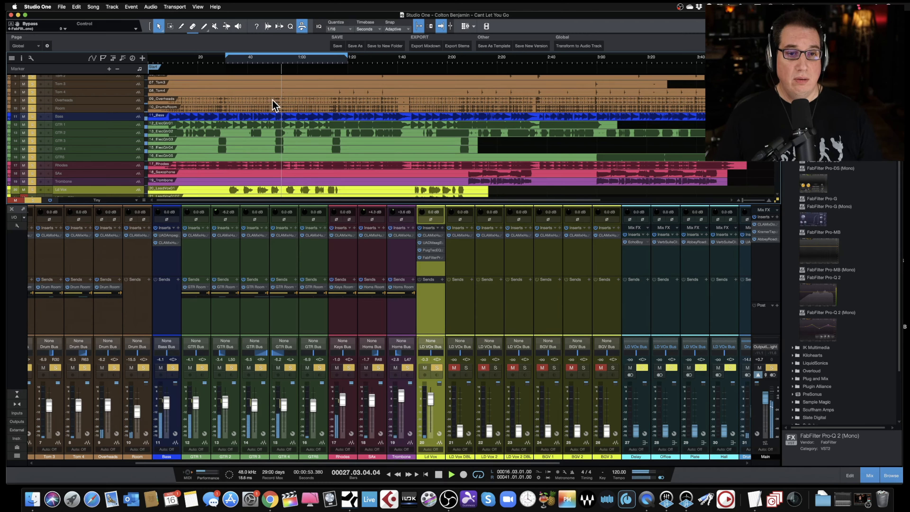
left_click_drag(424, 275, 425, 285)
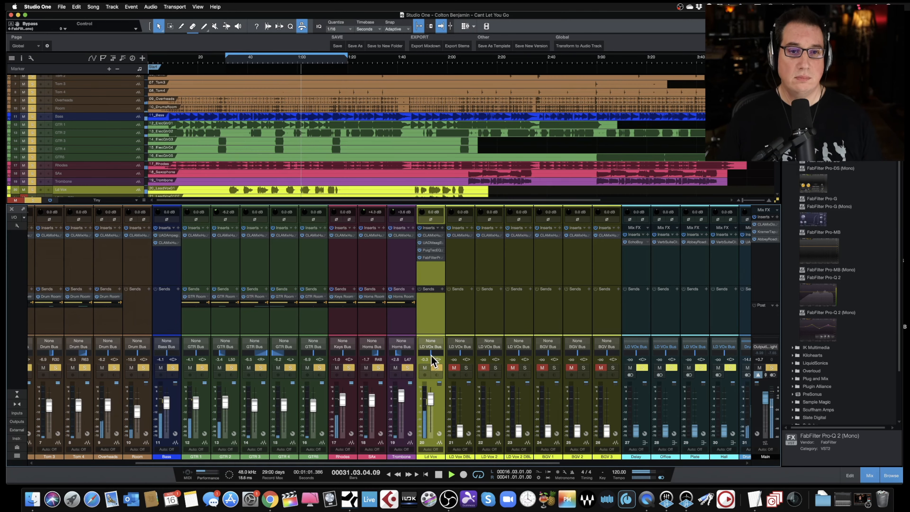
scroll(298, 154, "down", 3)
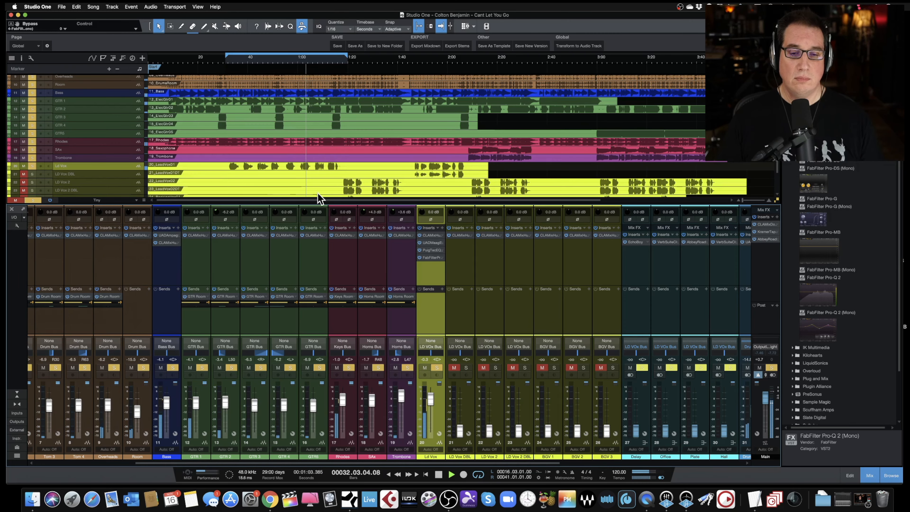
- Nudge the LD Vox fader up slightly by ear
left_click_drag(429, 398, 431, 403)
left_click(431, 404, "alt")
left_click_drag(429, 398, 428, 397)
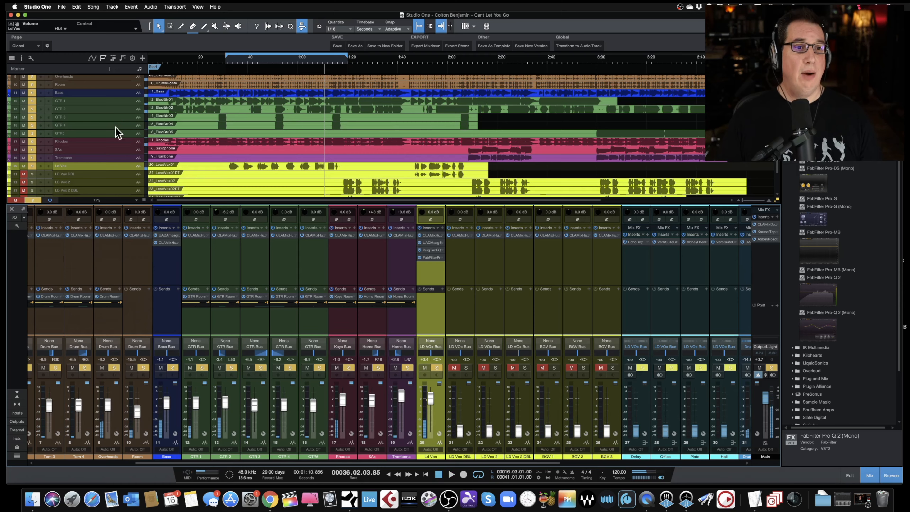
- Enlarge the Ld Vox track, zoom in on the vocal phrase and play the section back
left_click_drag(114, 170, 115, 196)
left_click_drag(228, 61, 234, 77)
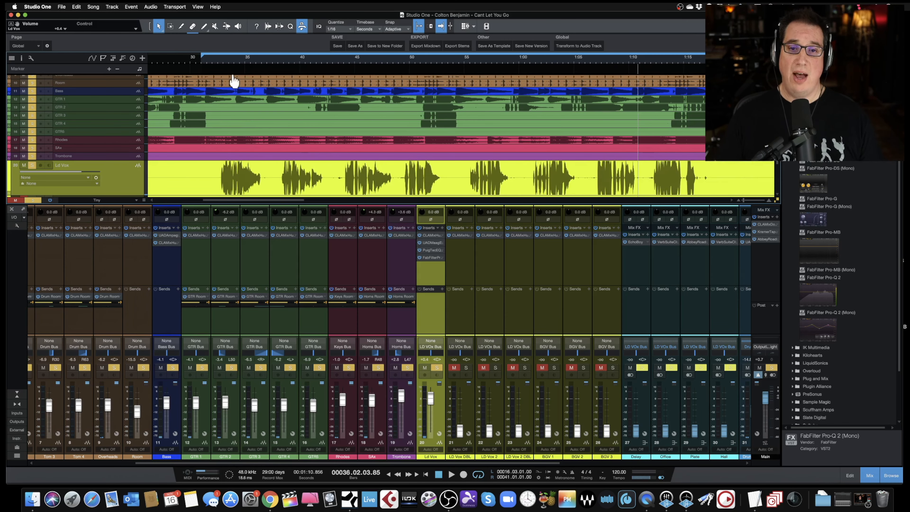
left_click(212, 57)
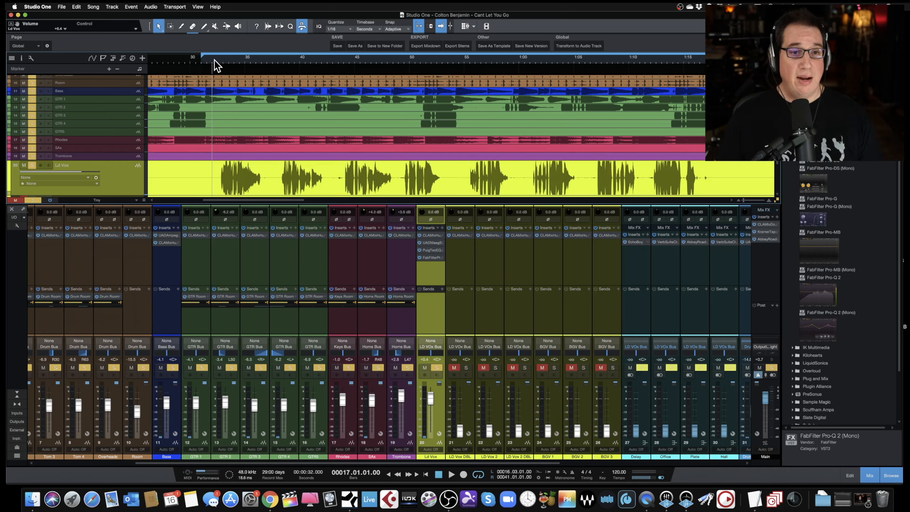
left_click_drag(216, 68, 211, 87)
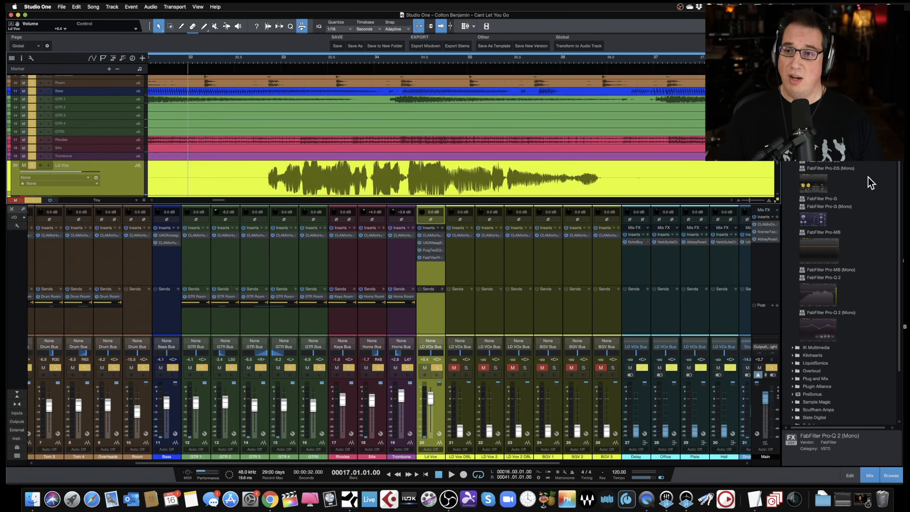
left_click_drag(775, 234, 773, 240)
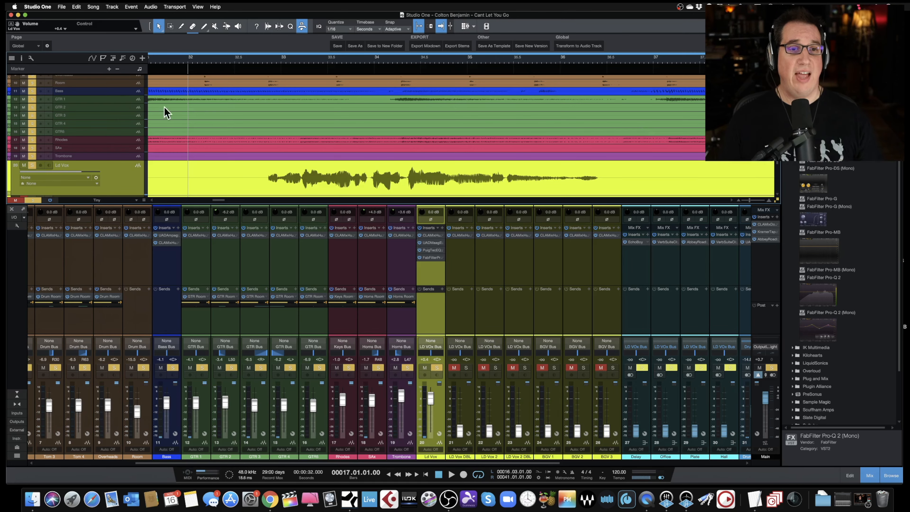
key("w")
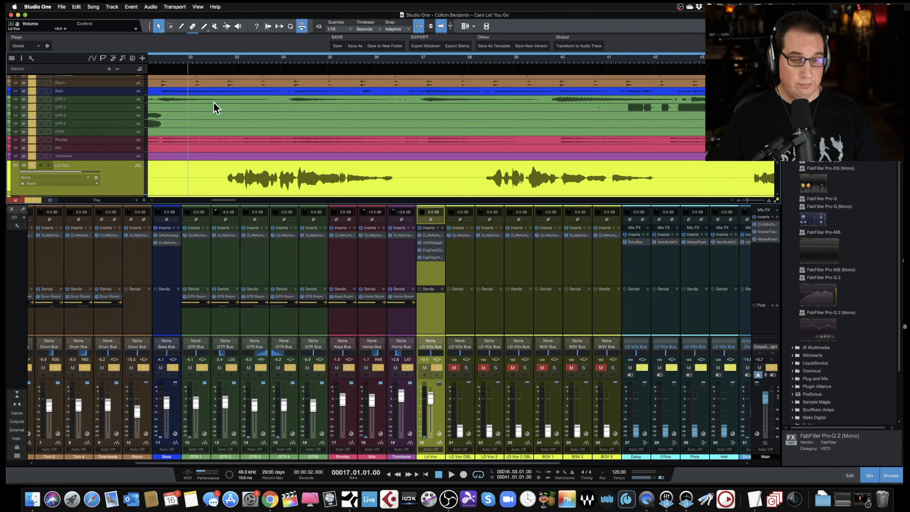
scroll(221, 92, "left", 3)
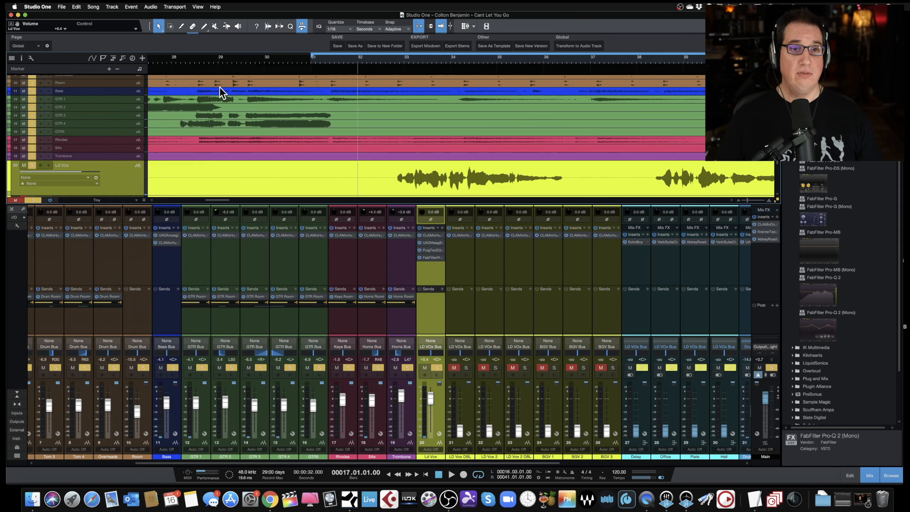
key("space")
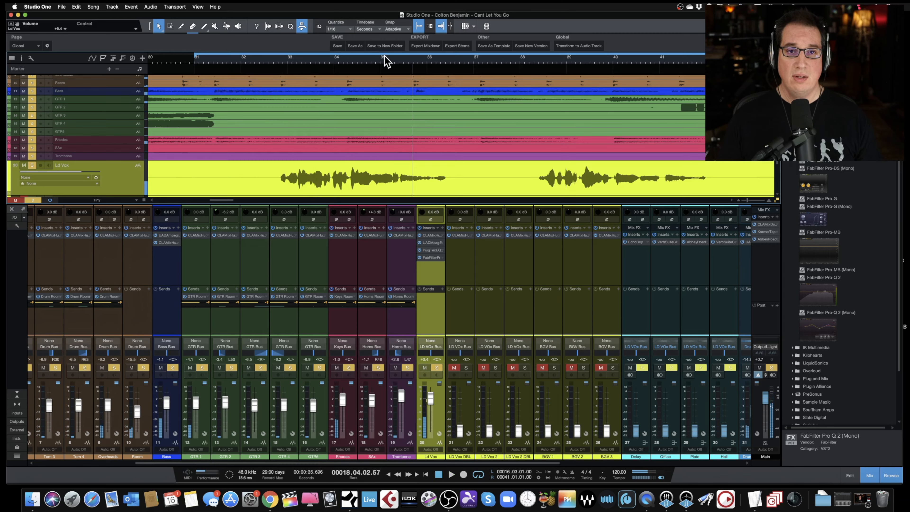
- With snapping off, split out the breath near bar 35.3 on the Ld Vox track and lower that event's volume
left_click_drag(382, 63, 382, 80)
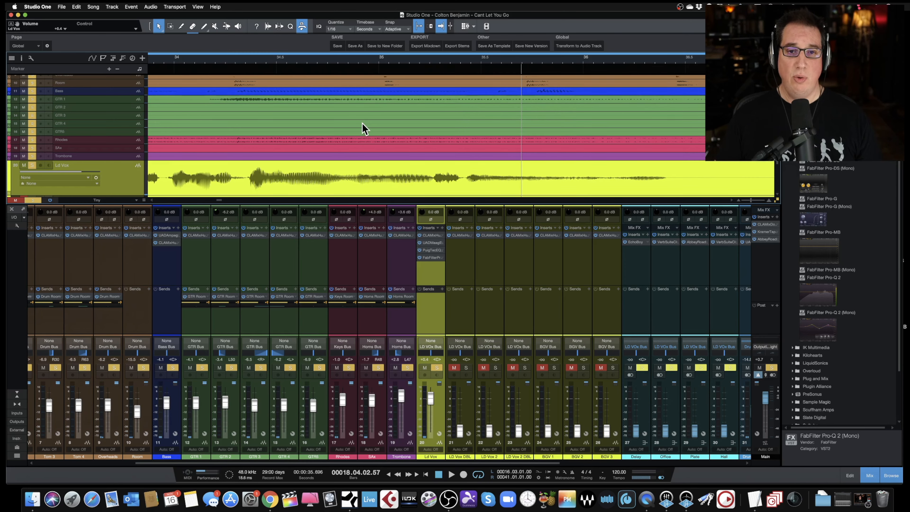
scroll(363, 129, "down", 4)
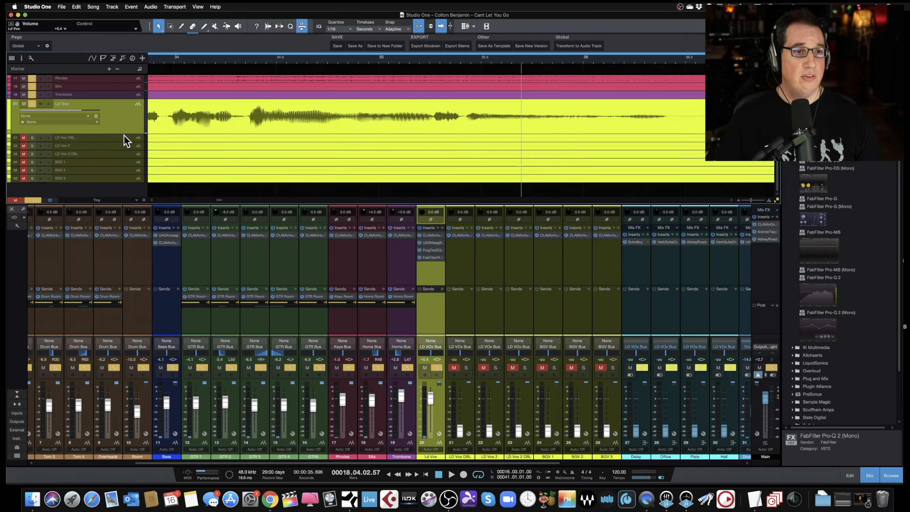
left_click_drag(124, 134, 123, 182)
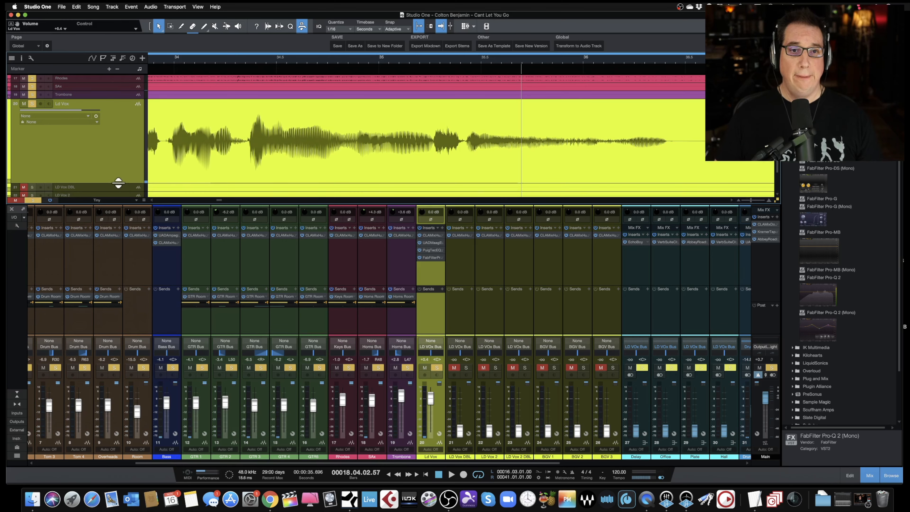
key("w")
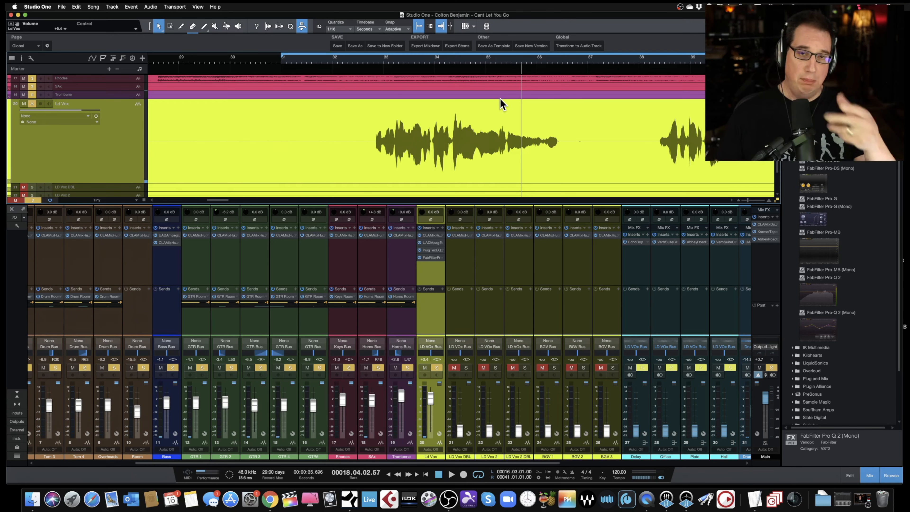
key("e")
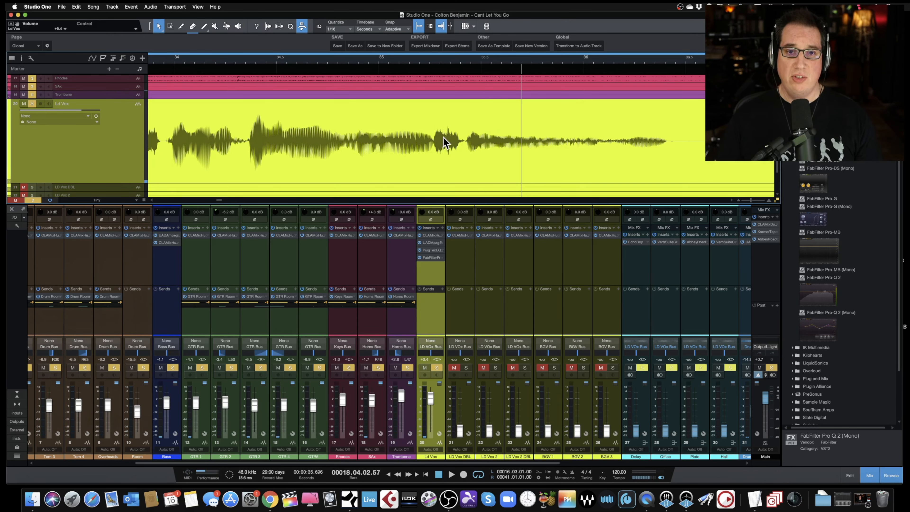
key("e")
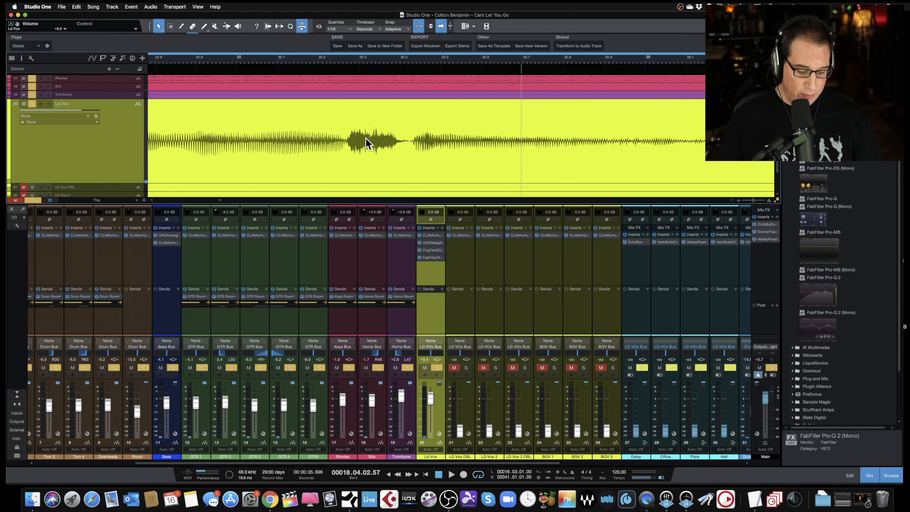
key("3")
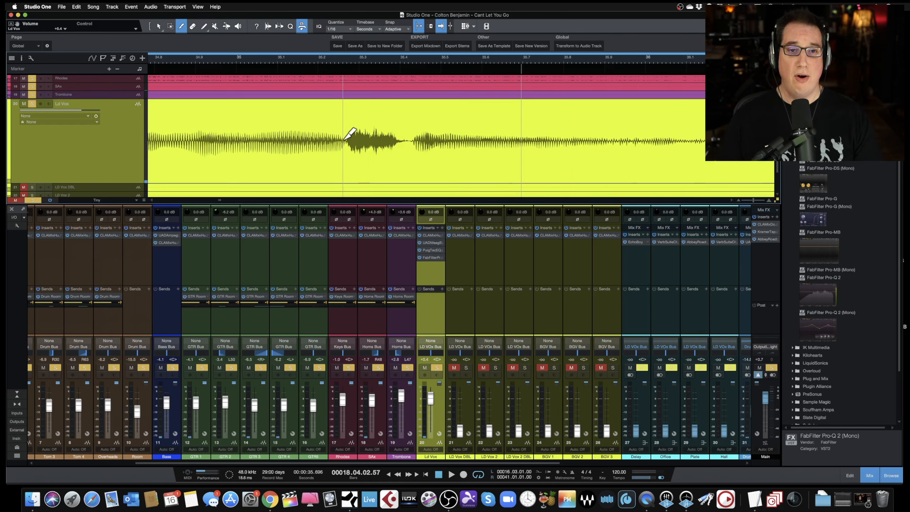
left_click(419, 26)
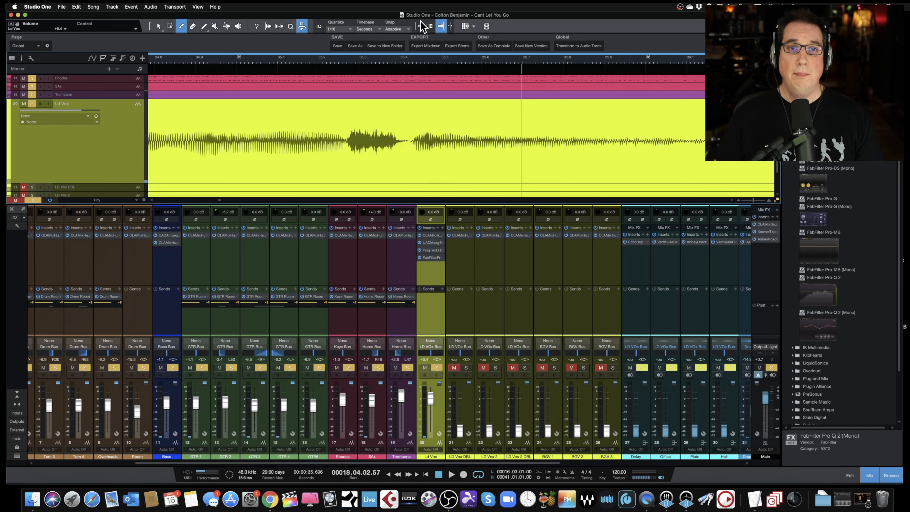
left_click(440, 26)
left_click(345, 143)
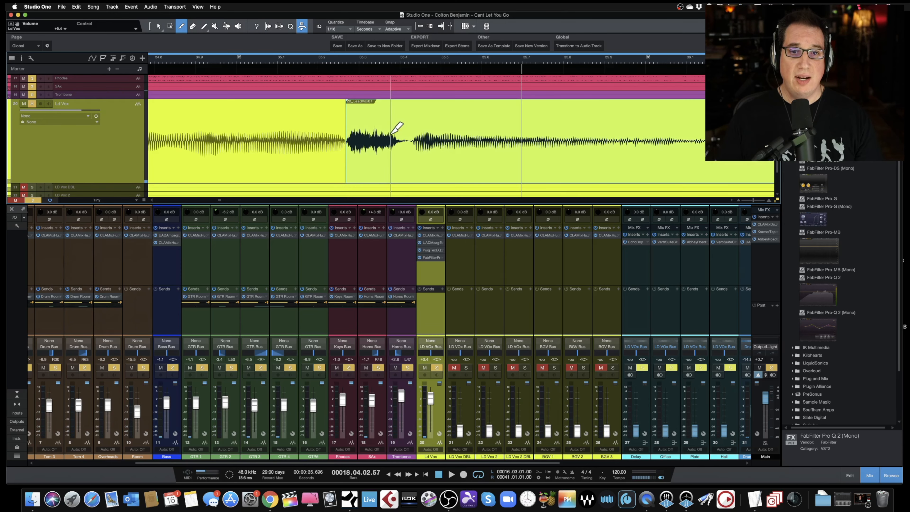
left_click(405, 135)
key("1")
left_click(371, 119)
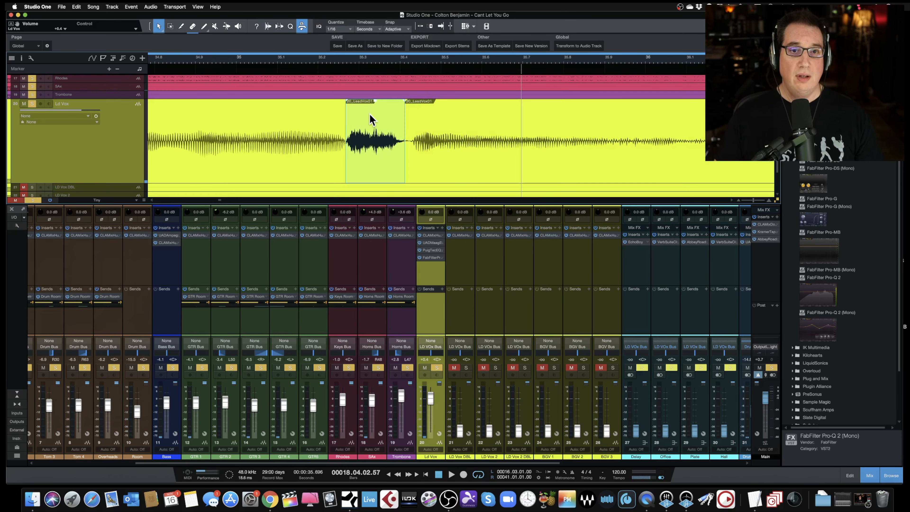
left_click_drag(375, 101, 375, 111)
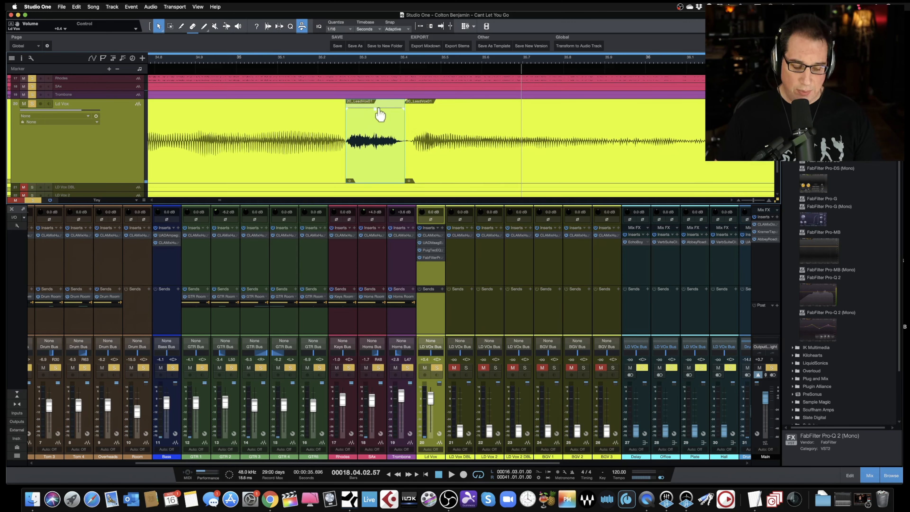
- Zoom out and play back the passage around the edited breath
key("w")
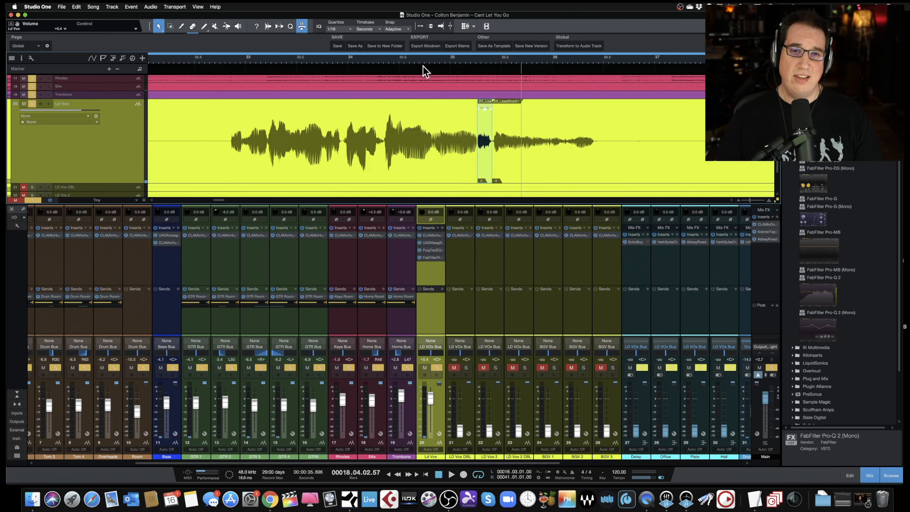
key("w")
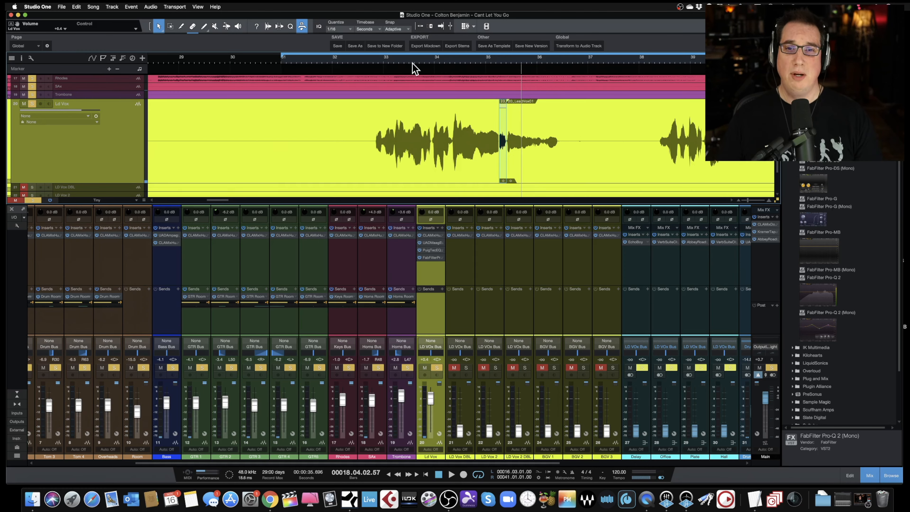
left_click(458, 62)
key("space")
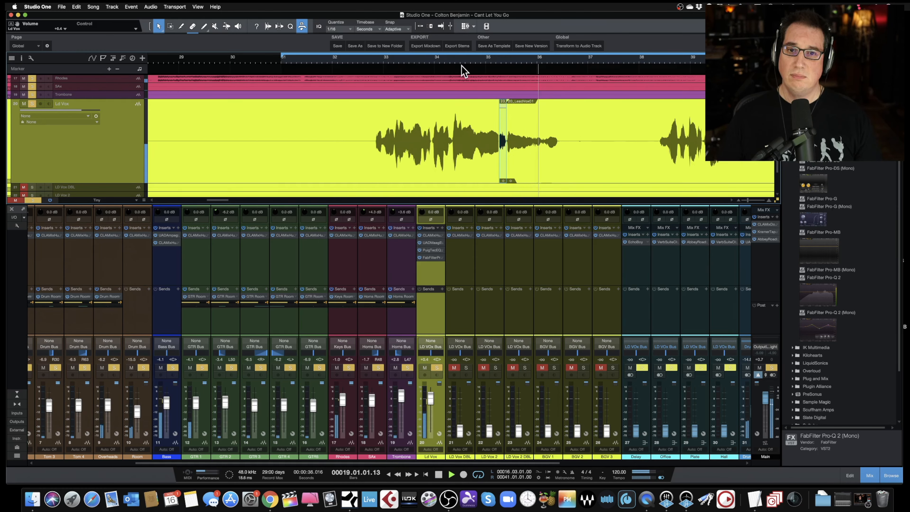
left_click(477, 58)
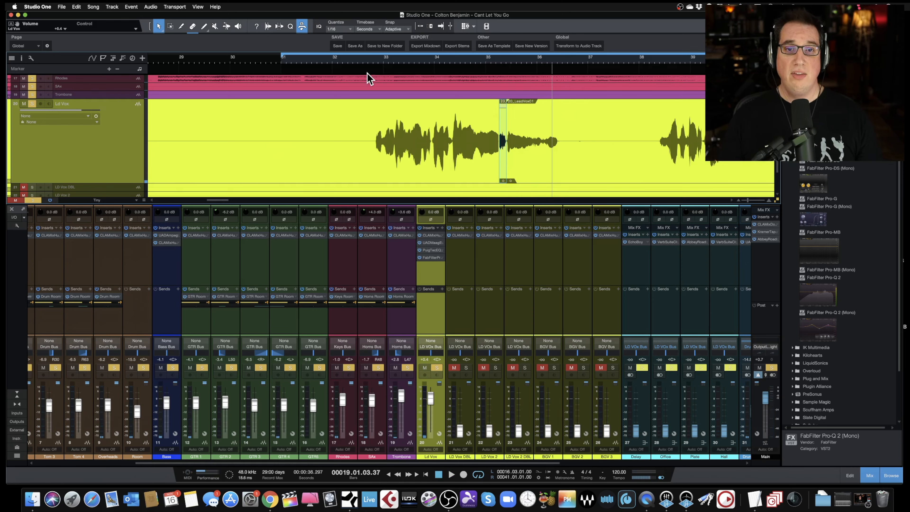
- Split out the breath near bar 45.4 on the Ld Vox track and lower that event's volume
scroll(418, 108, "right", 5)
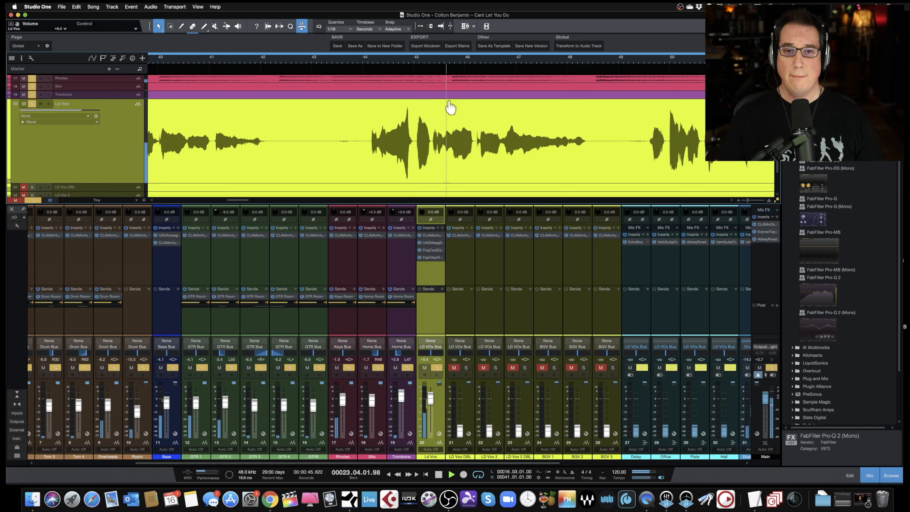
left_click_drag(431, 65, 432, 91)
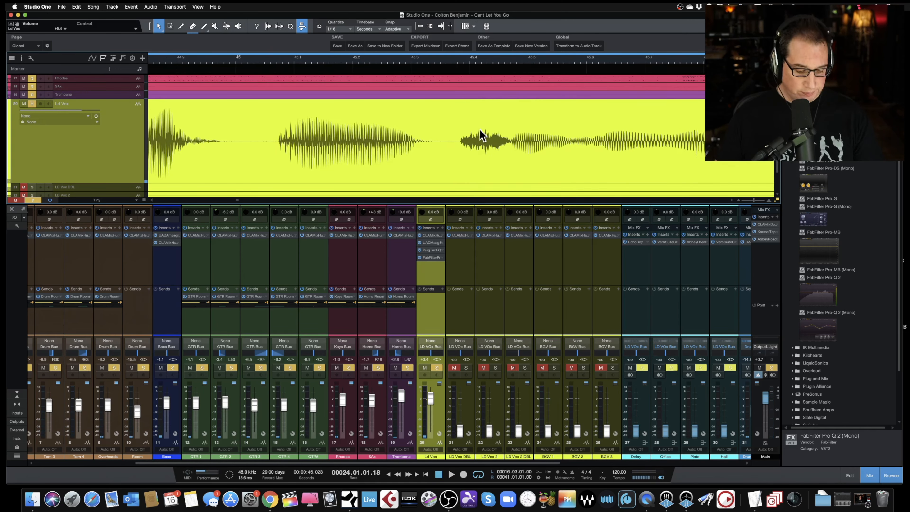
key("3")
left_click(511, 138)
left_click(459, 139)
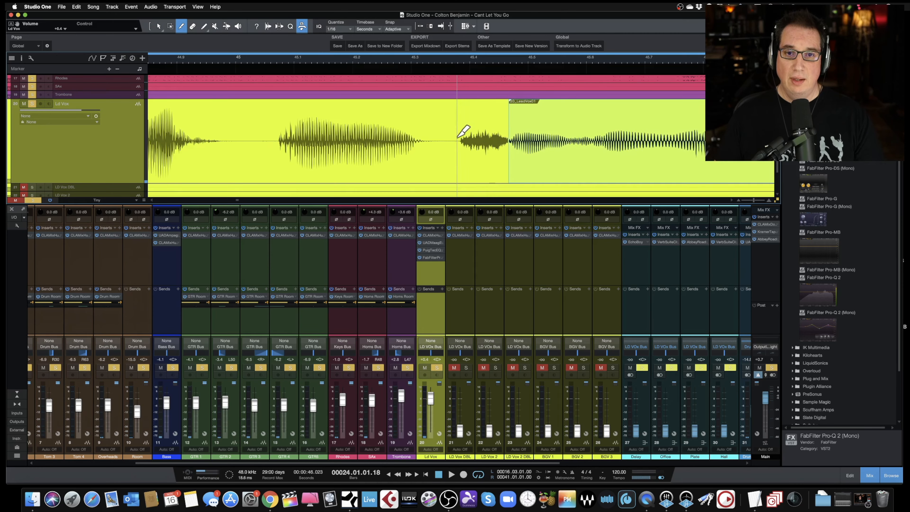
key("1")
left_click_drag(481, 101, 482, 115)
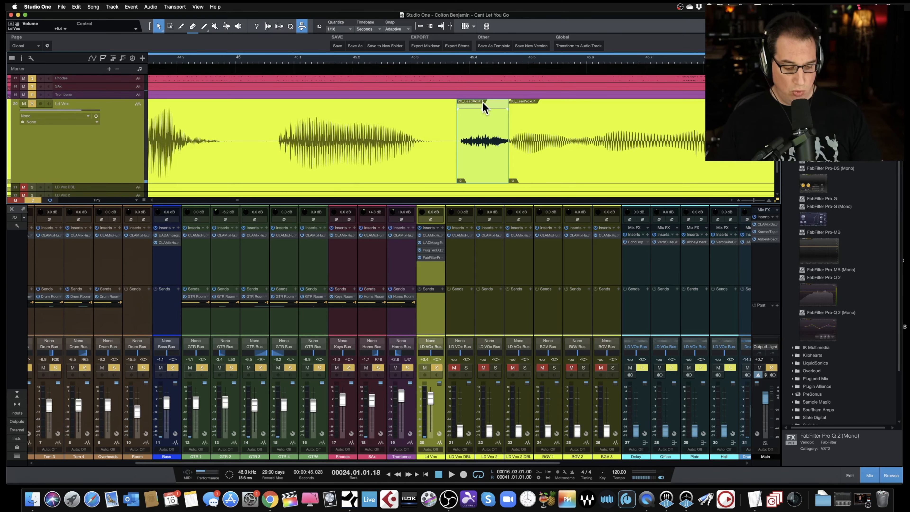
- Audition the passage and pull the bar 45 breath's volume down slightly further before replaying it
key("w")
key("w")
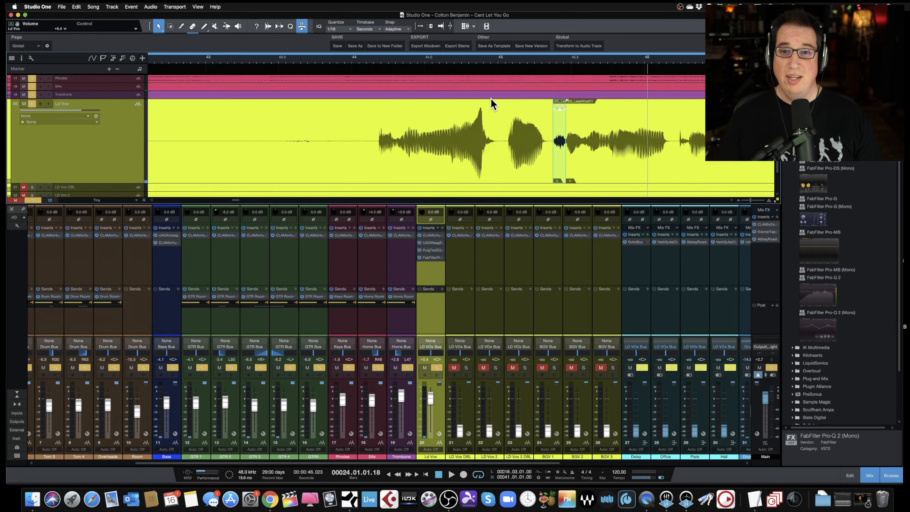
left_click(375, 66)
key("space")
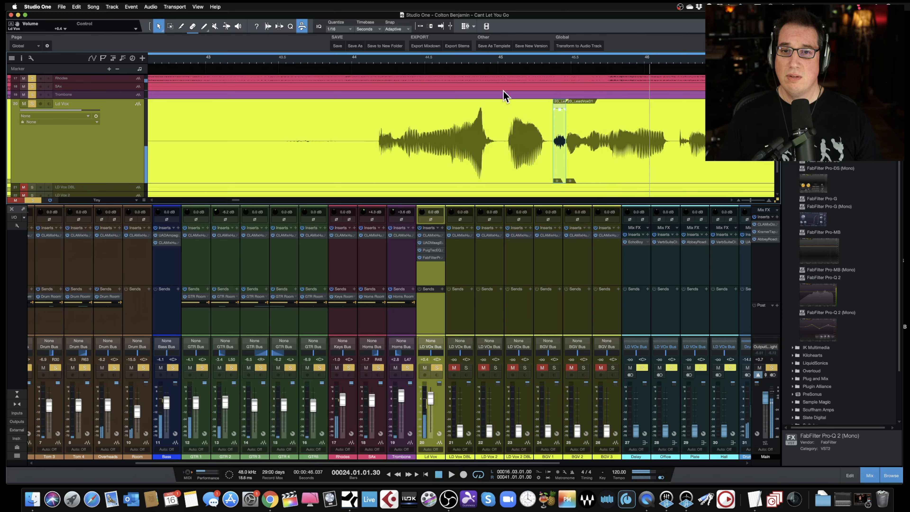
left_click_drag(561, 117, 561, 122)
left_click(350, 63)
key("space")
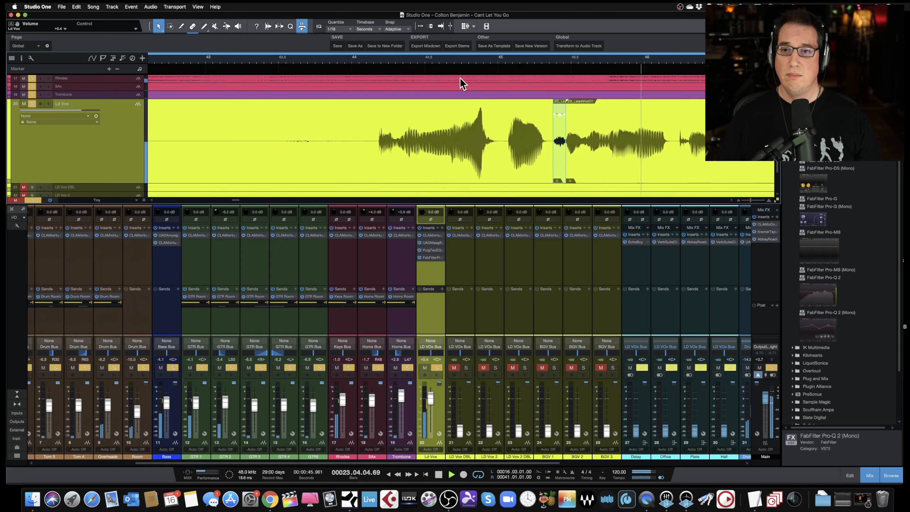
- Split out the breath near bar 51.4 on the Ld Vox track and lower that event's volume
scroll(548, 104, "right", 5)
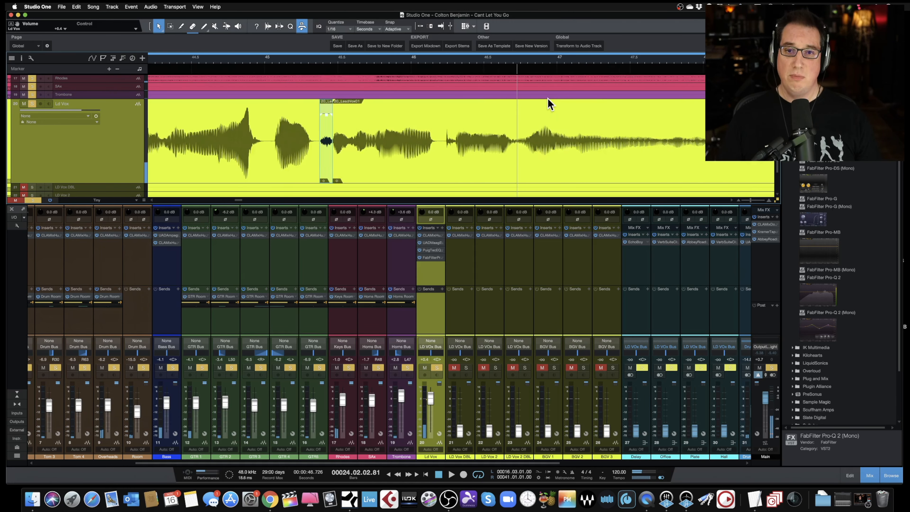
key("w")
key("space")
scroll(547, 98, "right", 1)
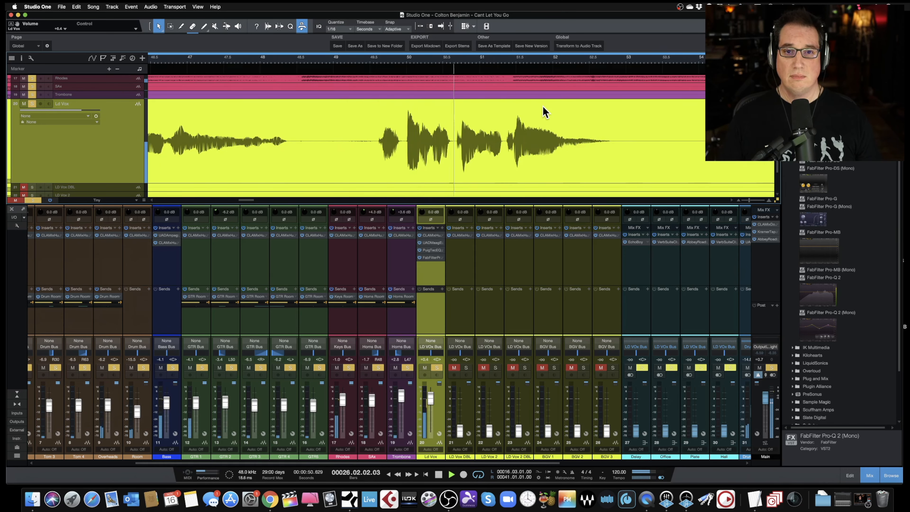
left_click(496, 65)
left_click_drag(502, 63, 503, 84)
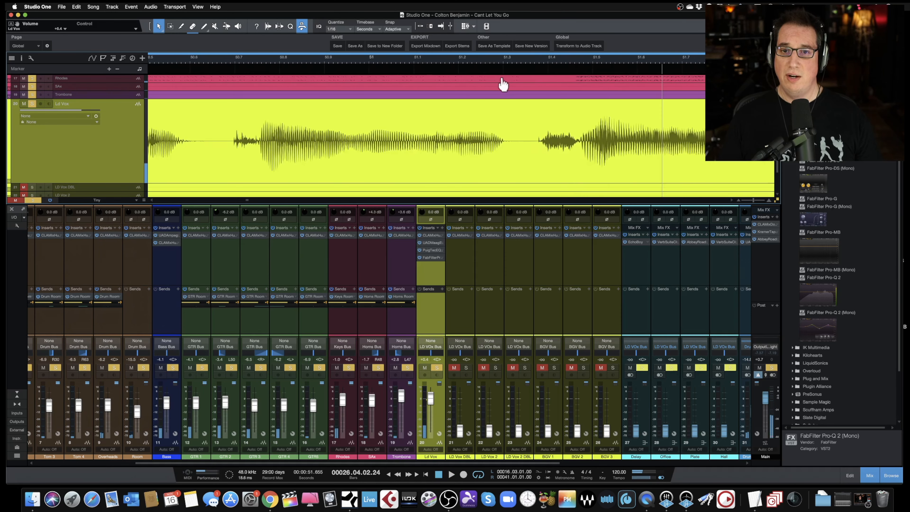
key("3")
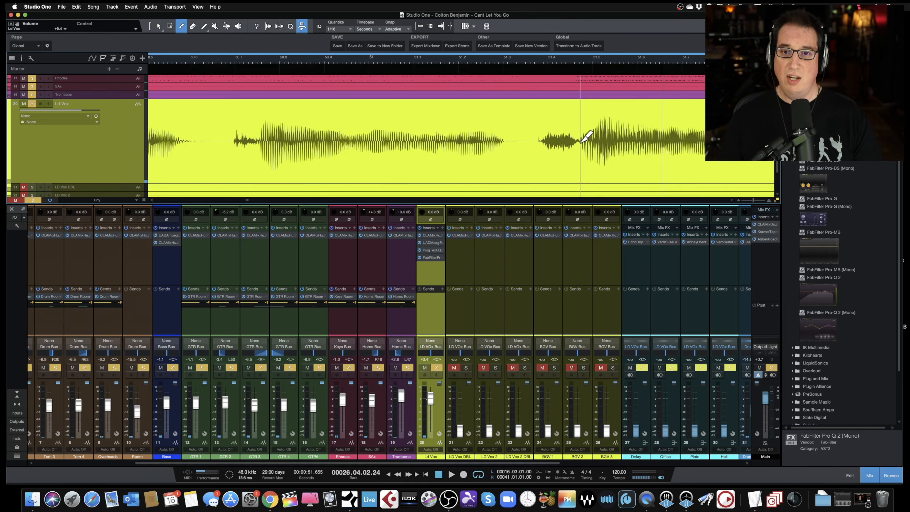
left_click(577, 134)
left_click(539, 135)
key("1")
left_click_drag(557, 108, 560, 116)
- Zoom out and play back the phrase with the softened breaths
key("w")
key("w")
key("w")
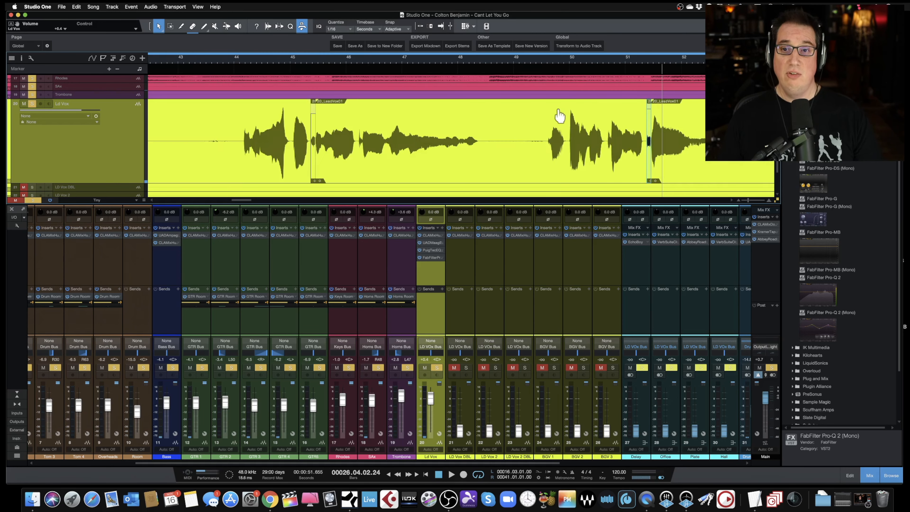
left_click(540, 63)
key("space")
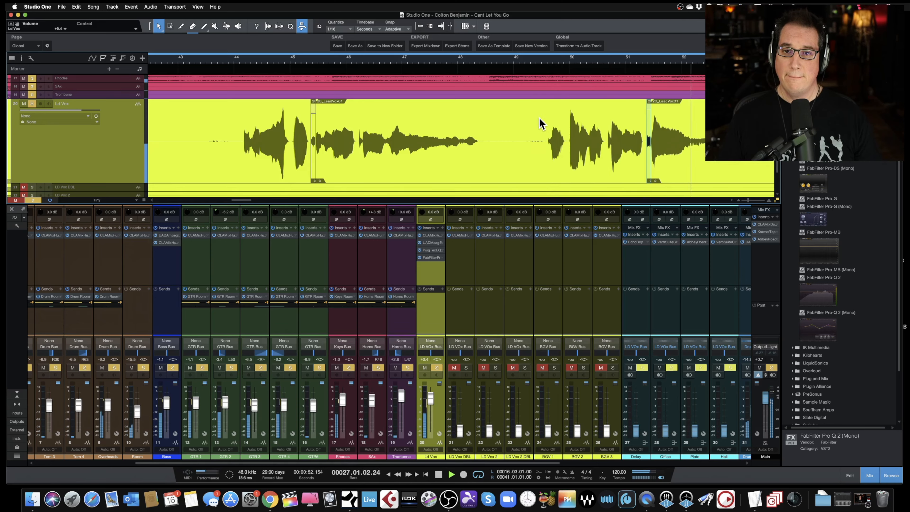
- Split out the breath near 1:02 on the Ld Vox track and lower that event's volume
scroll(545, 127, "right", 10)
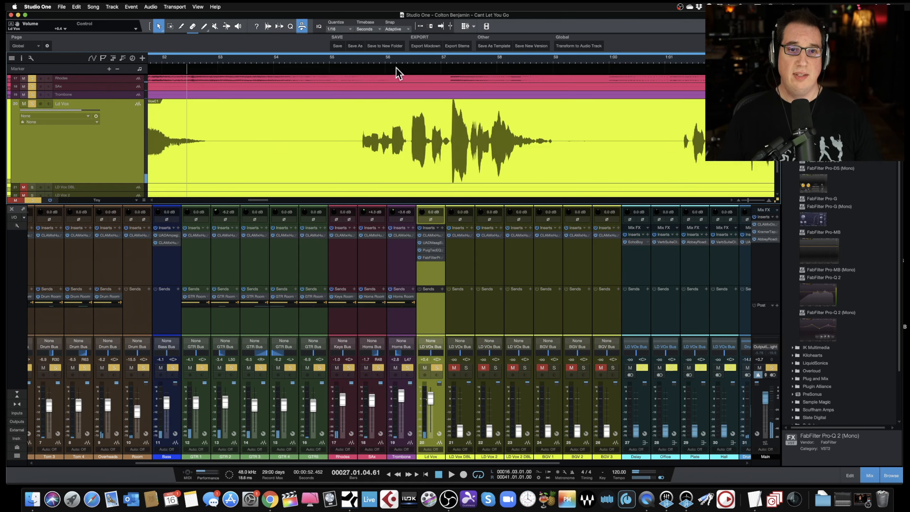
left_click(337, 62)
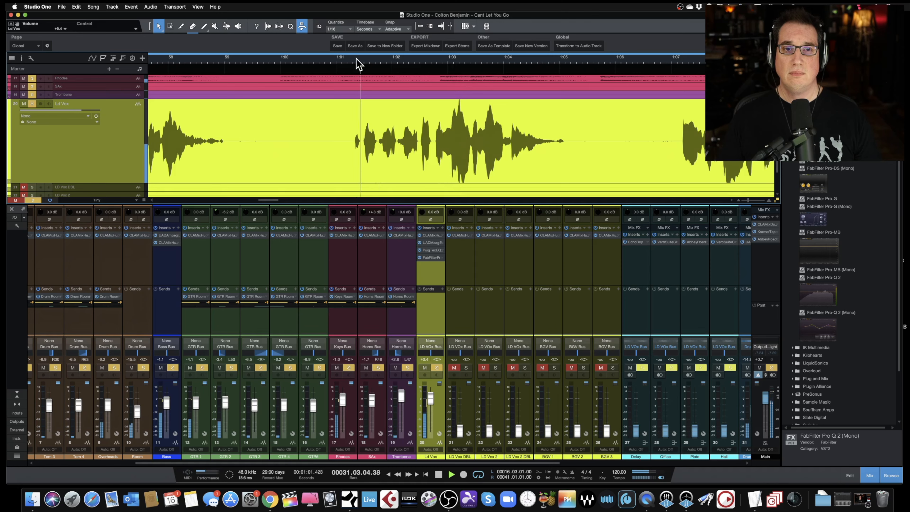
left_click_drag(356, 64, 352, 80)
scroll(385, 137, "right", 5)
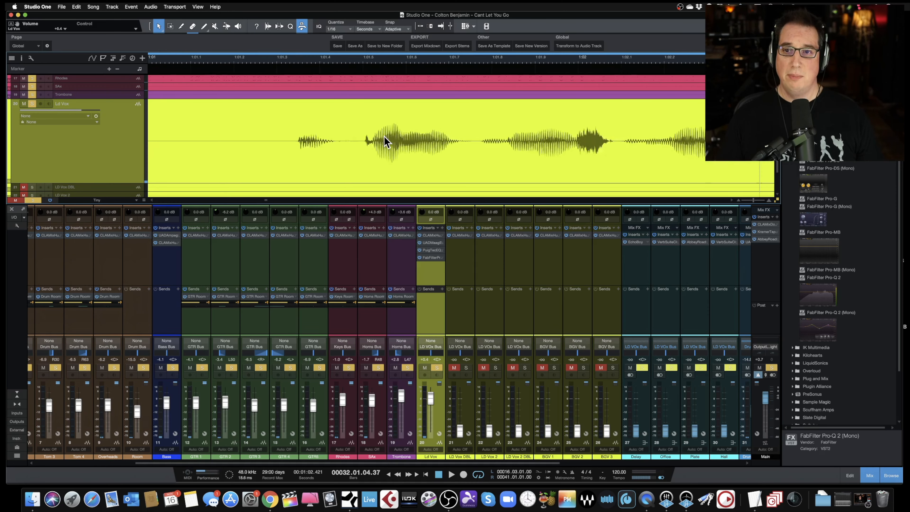
key("3")
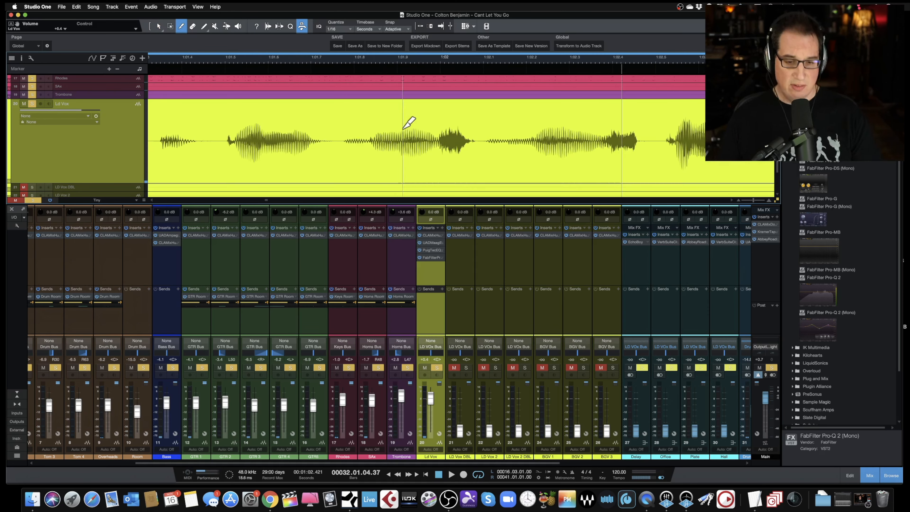
left_click(437, 137)
left_click(472, 133)
key("1")
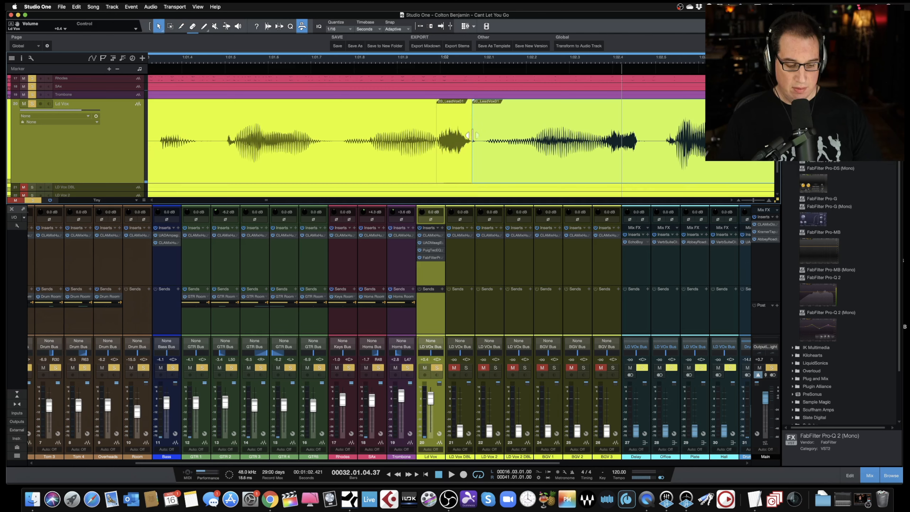
left_click_drag(454, 100, 455, 116)
- Split out the following breath near 1:02.4 and pull that event's volume down
key("3")
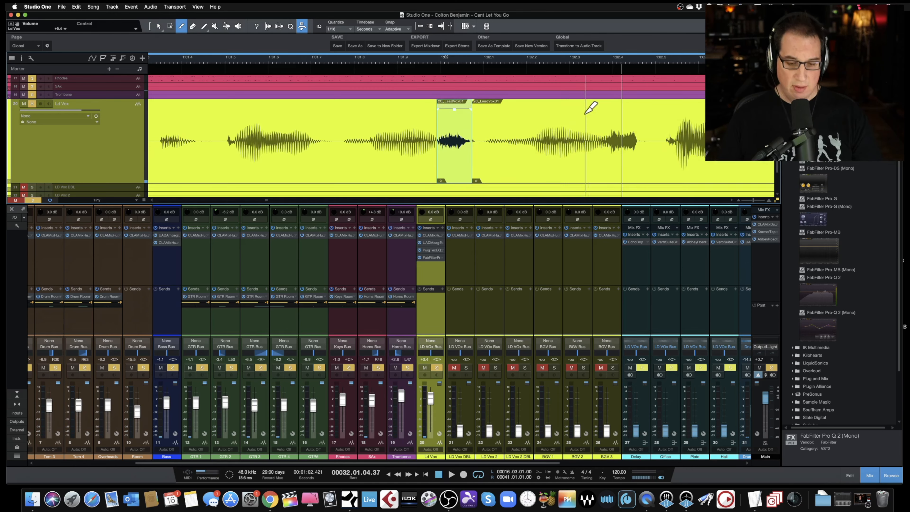
left_click(605, 128)
left_click(642, 127)
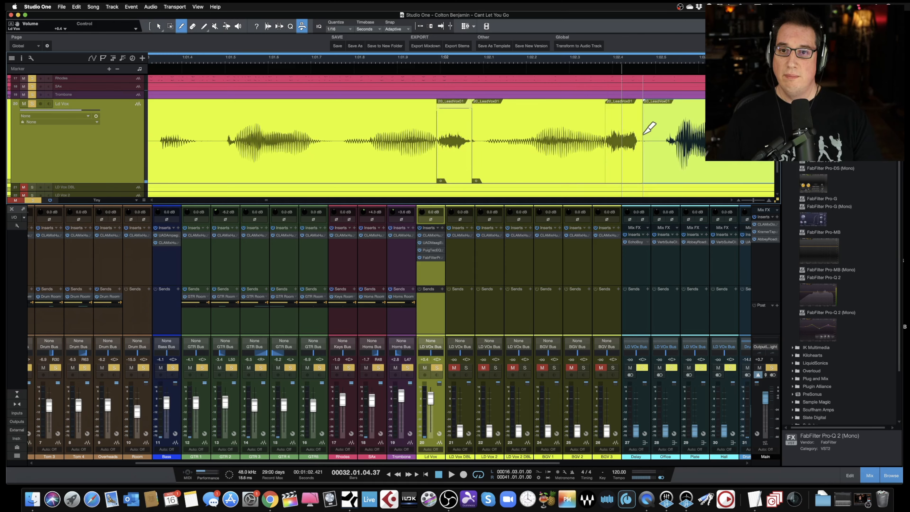
key("1")
left_click(630, 130)
left_click_drag(626, 109, 626, 122)
- Zoom out and play back the phrase with the two softened breaths
key("w")
key("w")
key("w")
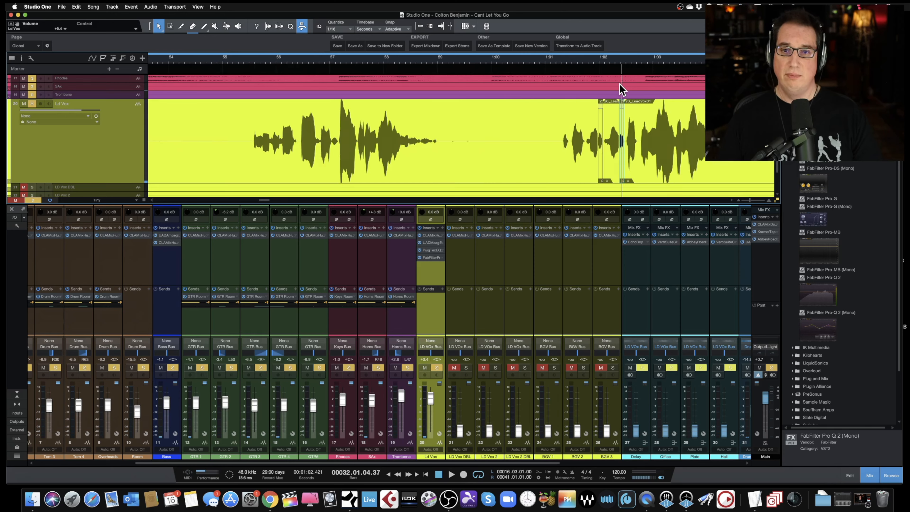
key("space")
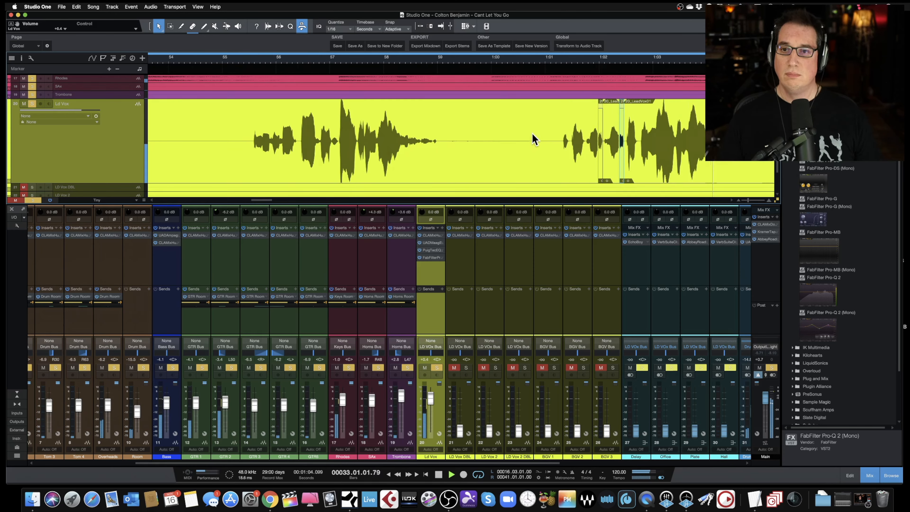
- Split out the breath near 1:07.7 on the Ld Vox track and lower that event's volume
scroll(533, 133, "right", 8)
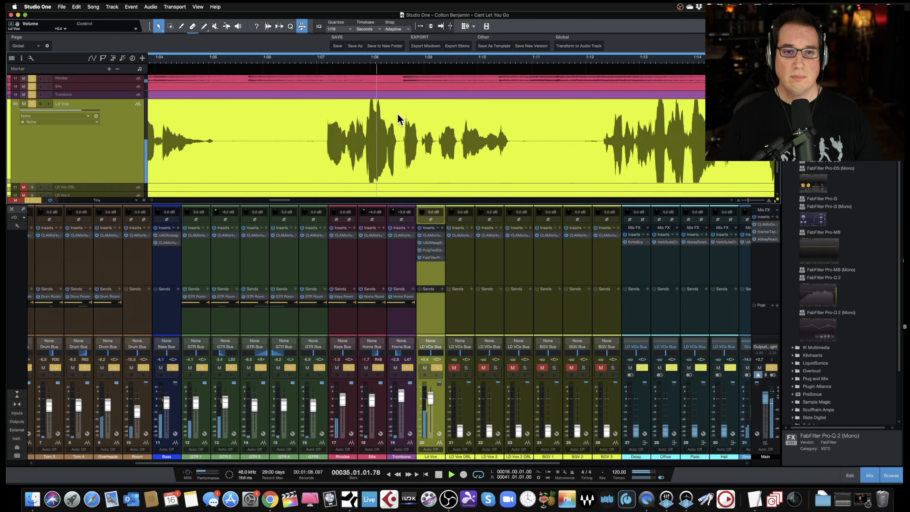
left_click(308, 57)
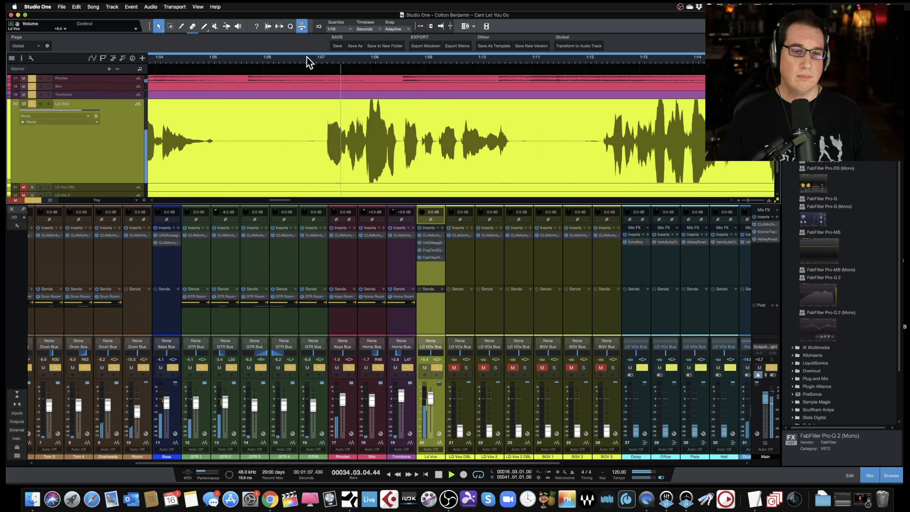
left_click_drag(336, 54, 335, 95)
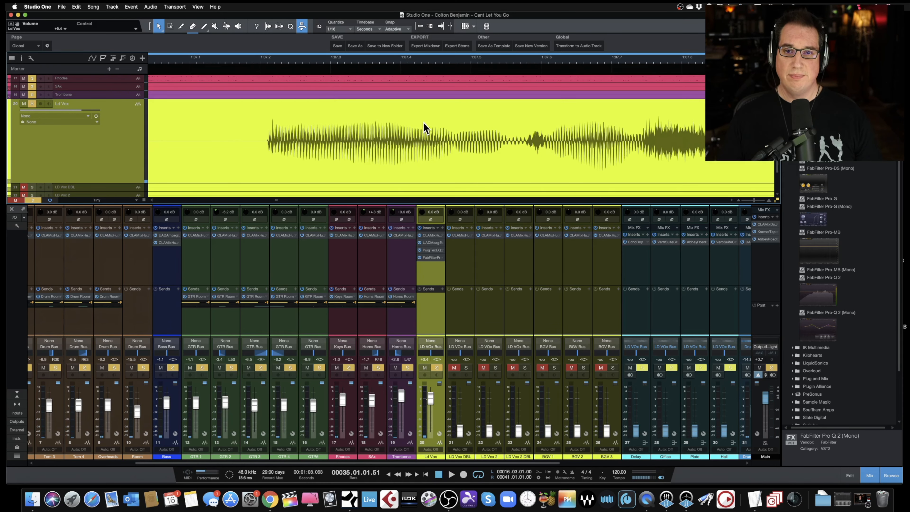
key("space")
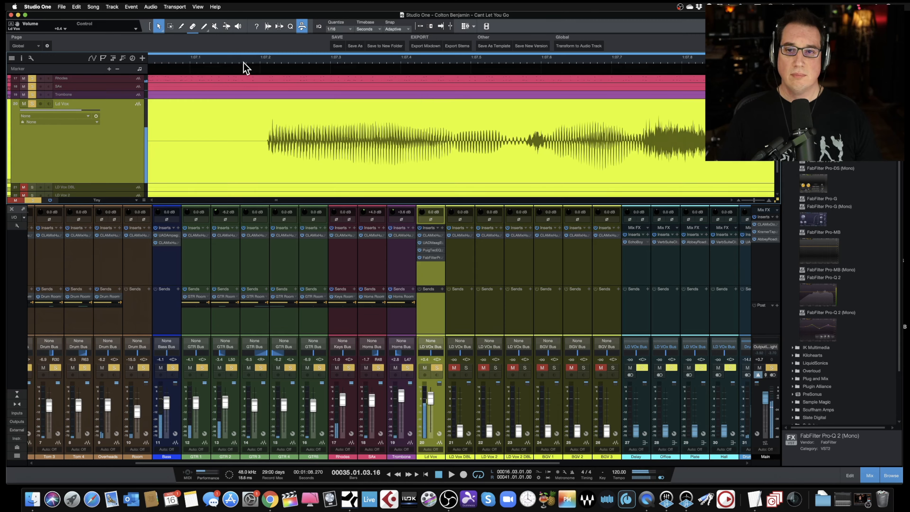
left_click(245, 62)
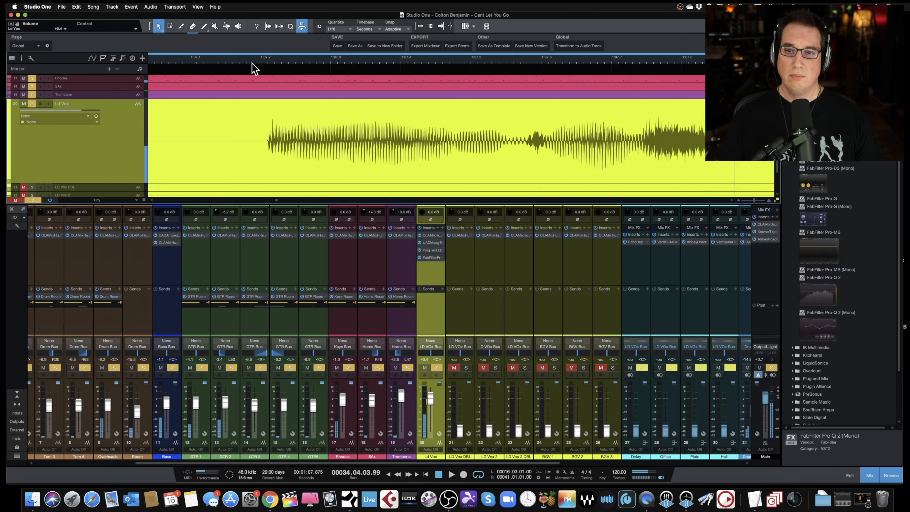
key("3")
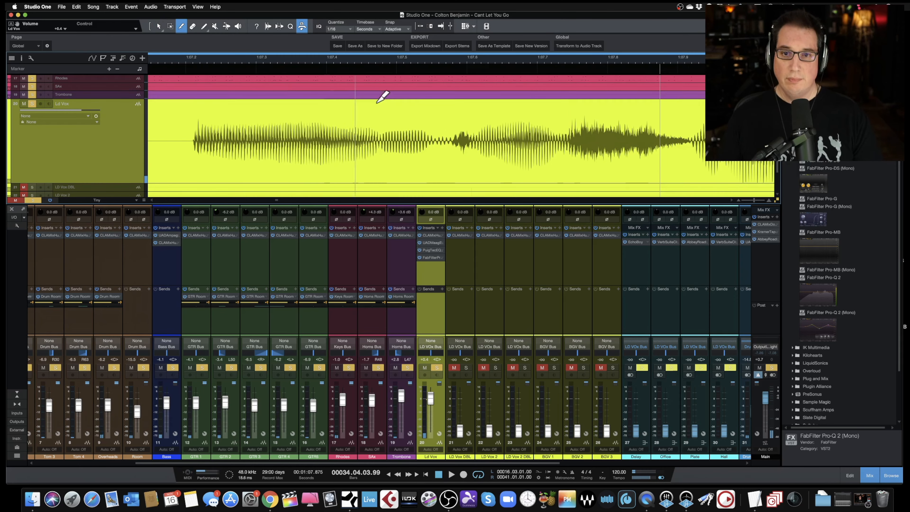
left_click(568, 139)
left_click(685, 140)
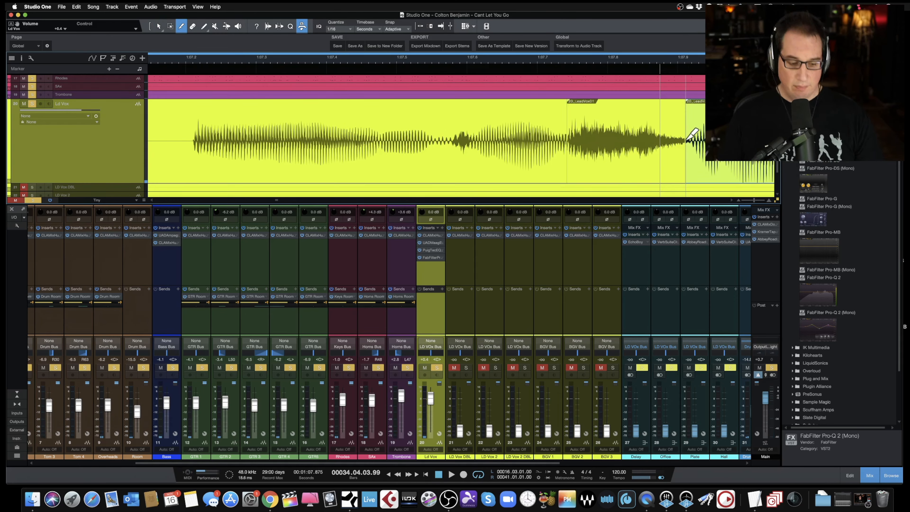
key("1")
left_click(636, 114)
left_click_drag(628, 108, 627, 115)
- Zoom out and play back the passage around the softened 1:07 breath
key("w")
key("w")
key("w")
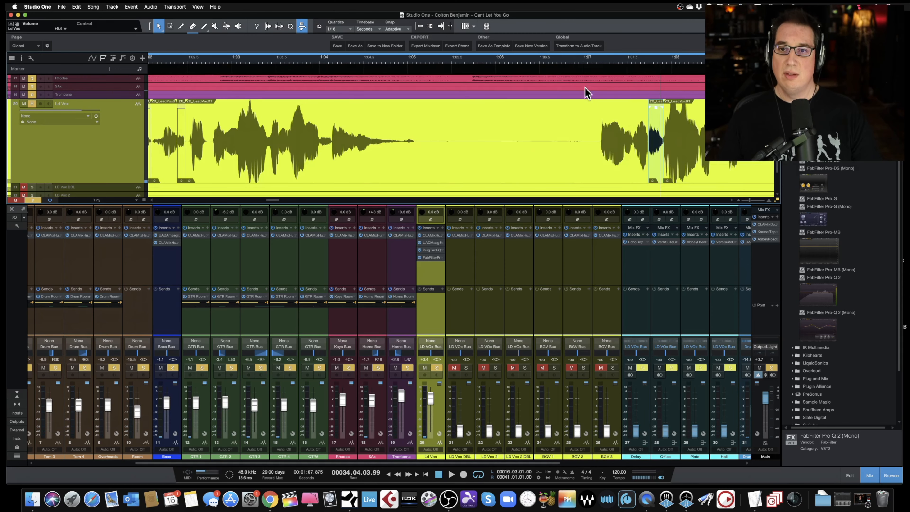
key("space")
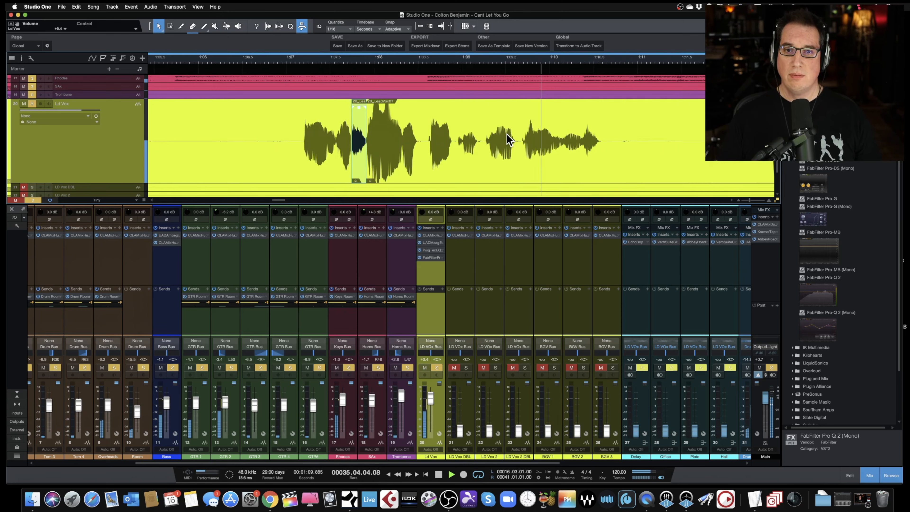
- Split out the breath near 1:10.4 on the Ld Vox track and lower that event's volume
left_click_drag(534, 68, 534, 82)
key("3")
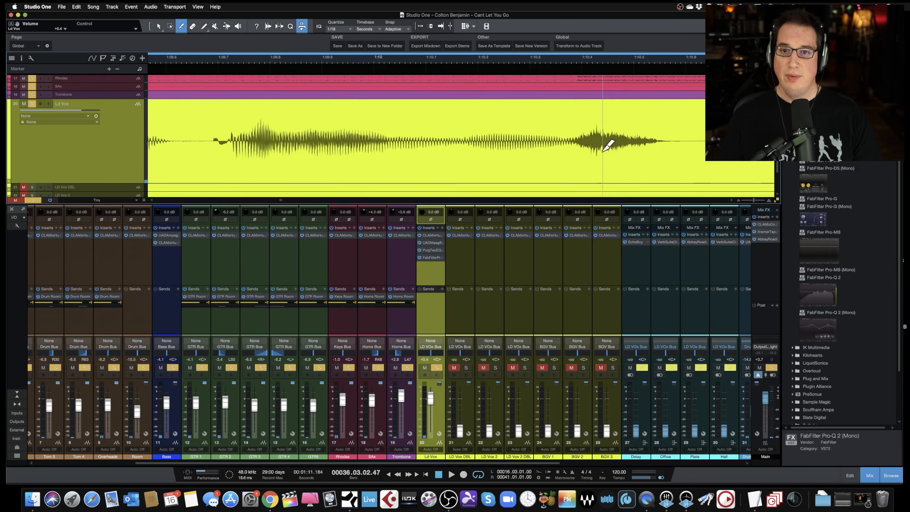
left_click(574, 143)
left_click(660, 139)
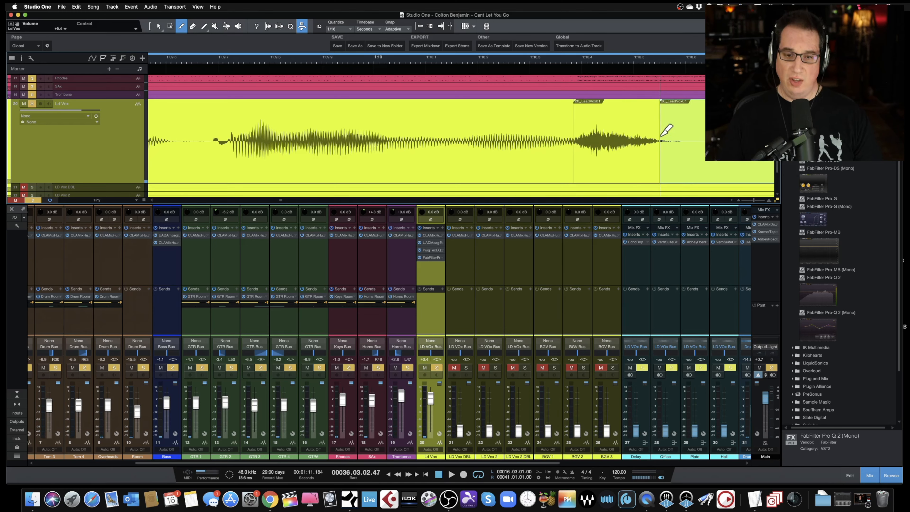
key("1")
left_click(631, 120)
left_click_drag(618, 109, 617, 118)
- Zoom out and play the phrase from just before the 1:10 breath
key("w")
key("w")
key("w")
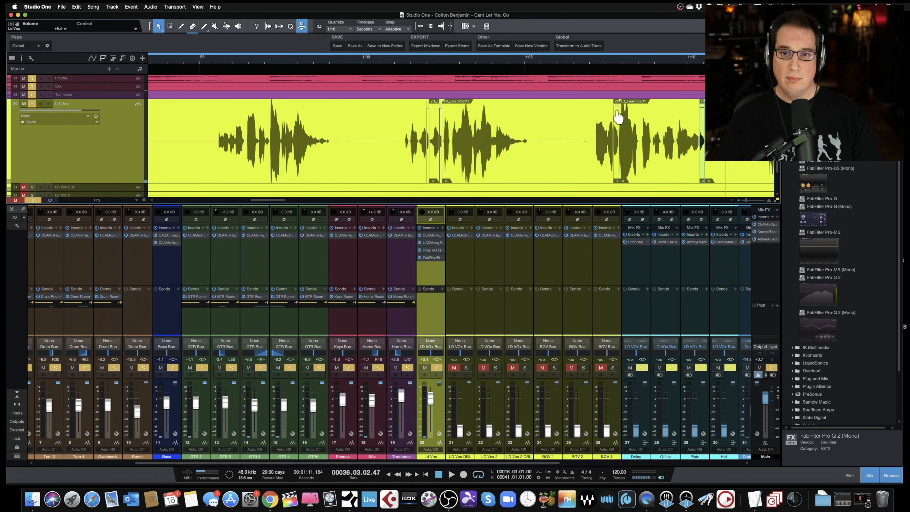
left_click(595, 66)
key("space")
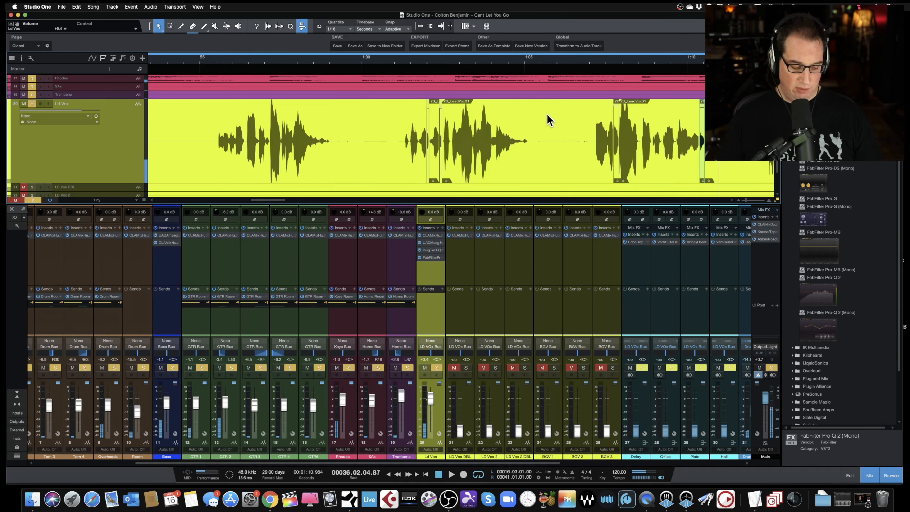
scroll(547, 115, "right", 3)
left_click_drag(561, 61, 647, 94)
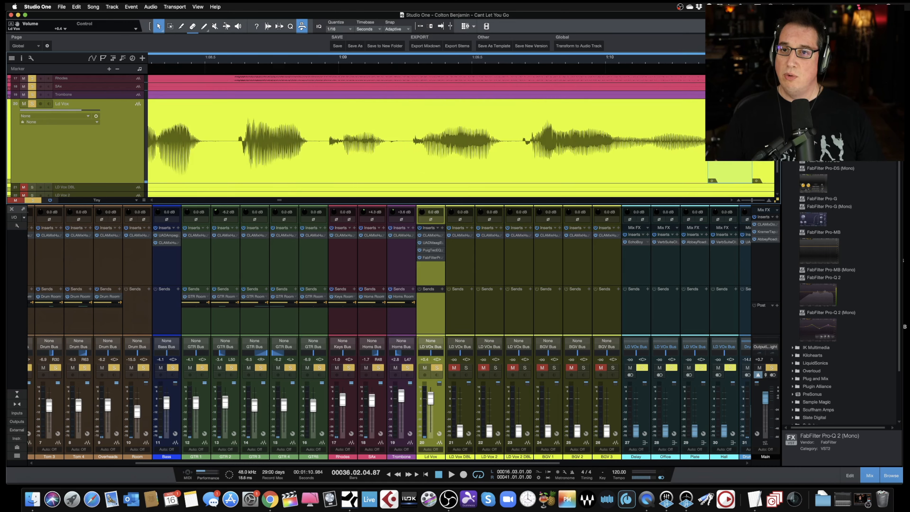
key("w")
key("w")
key("w")
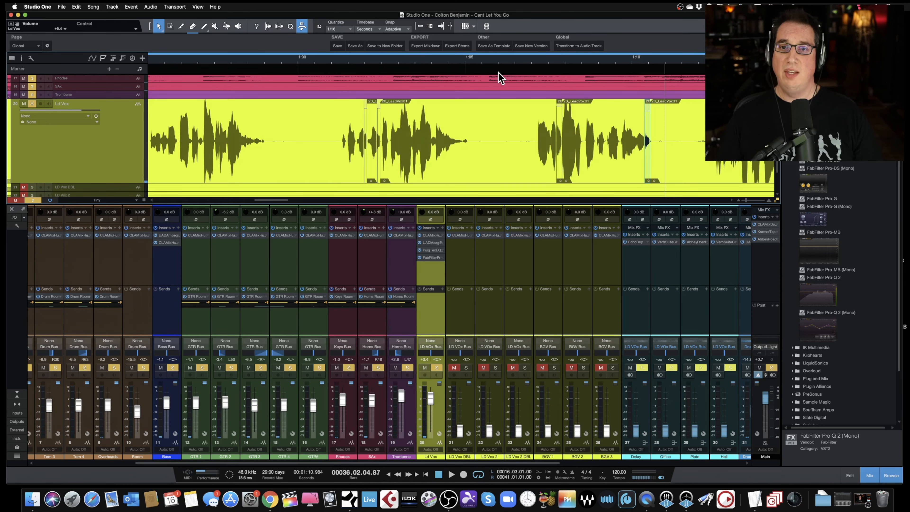
key("alt+shift+p")
key("space")
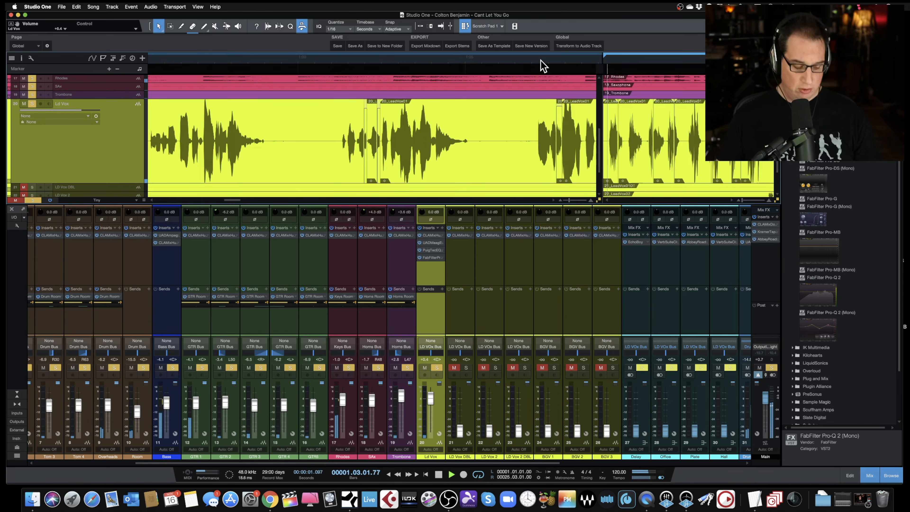
key("alt+shift+p")
- Split out the breath near 1:14.6 on the Ld Vox track and lower that event's volume
key("space")
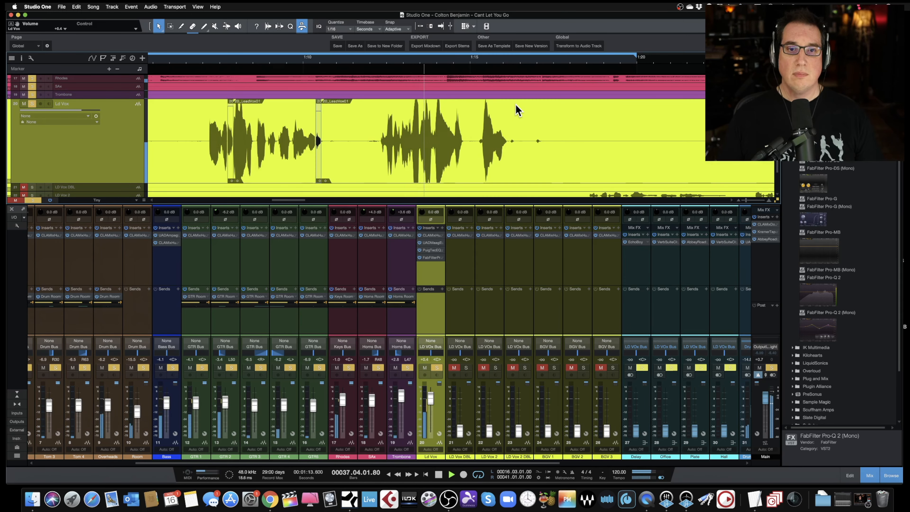
left_click_drag(449, 67, 446, 85)
key("3")
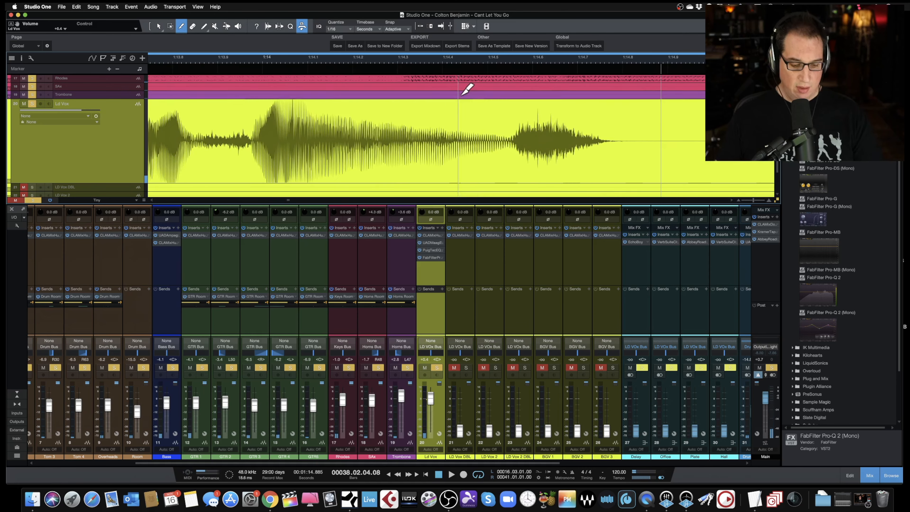
left_click(509, 134)
left_click(612, 133)
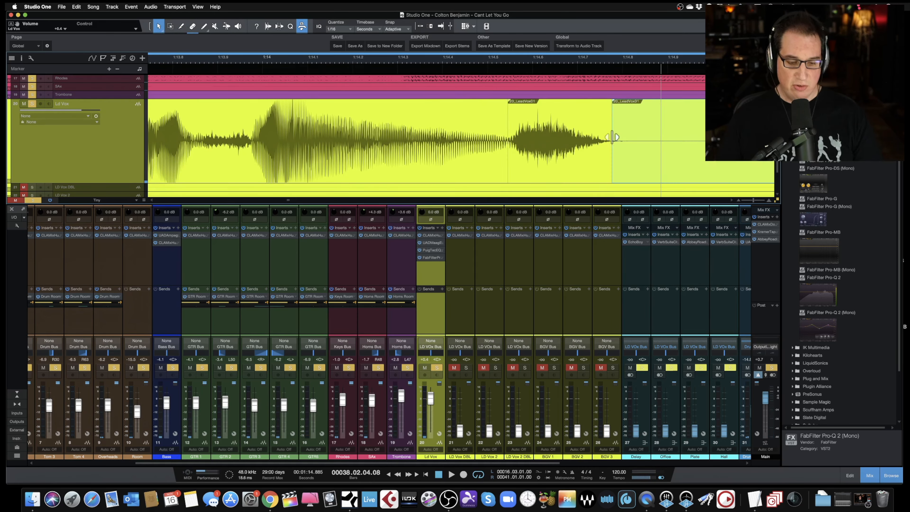
key("1")
left_click_drag(563, 106, 562, 121)
- Zoom out to view the whole Ld Vox track across the song
key("w")
key("w")
key("w")
key("w")
key("w")
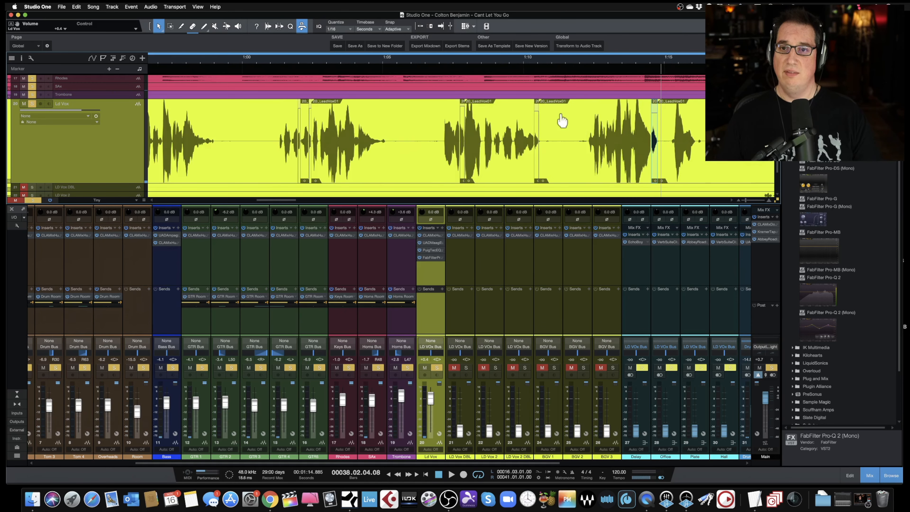
key("w")
key("w")
key("w")
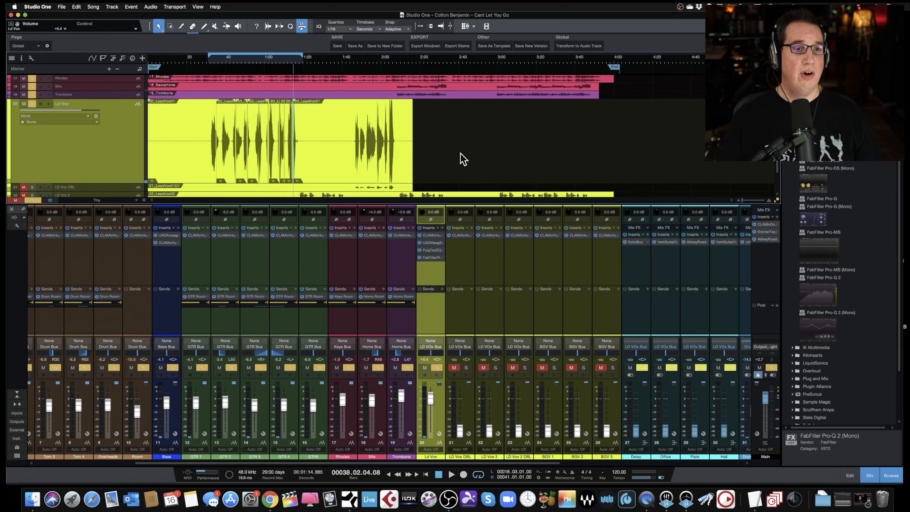
scroll(462, 159, "down", 3)
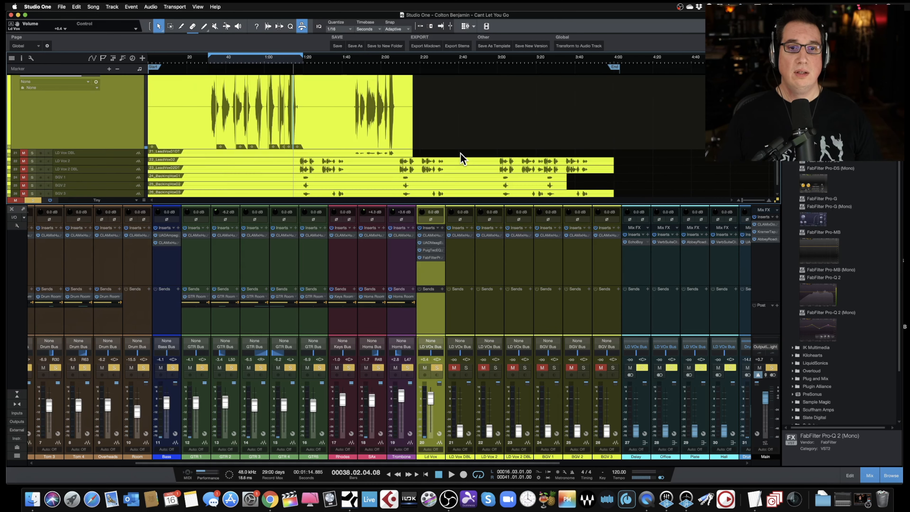
scroll(460, 154, "up", 4)
left_click_drag(460, 158, 150, 141)
key("g")
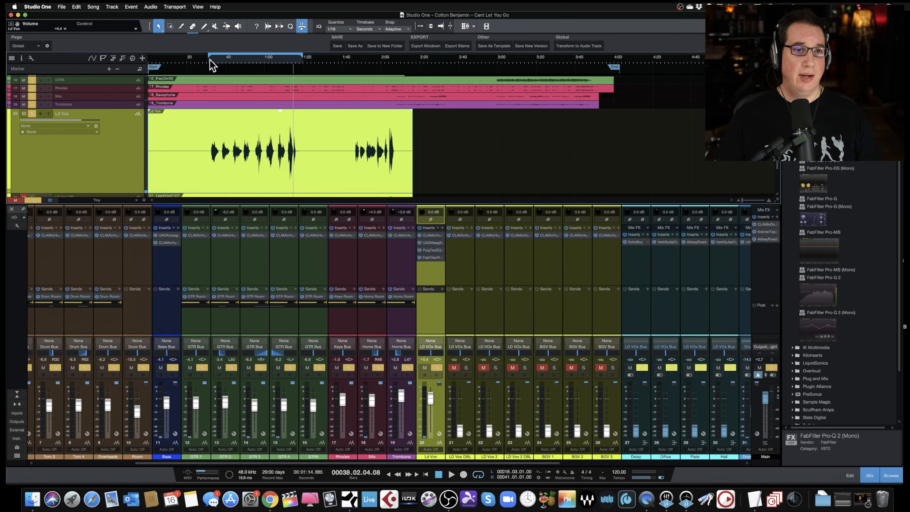
- Play back the song with all tracks shown and set the Ld Vox fader to -0.7 dB
key("space")
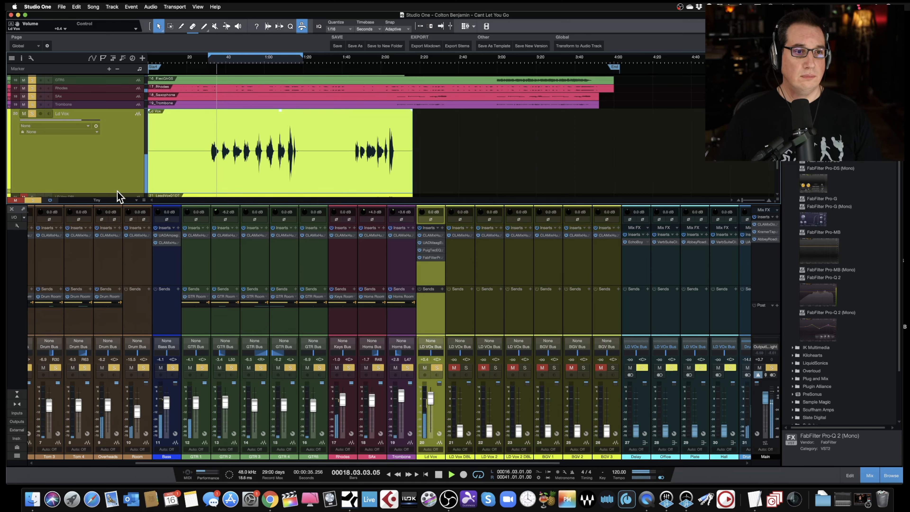
left_click_drag(116, 192, 115, 134)
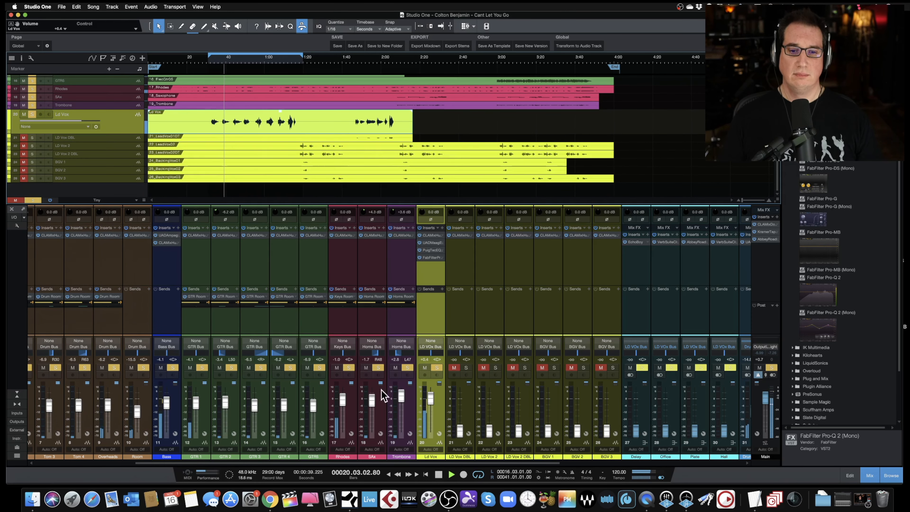
left_click_drag(431, 405, 431, 406)
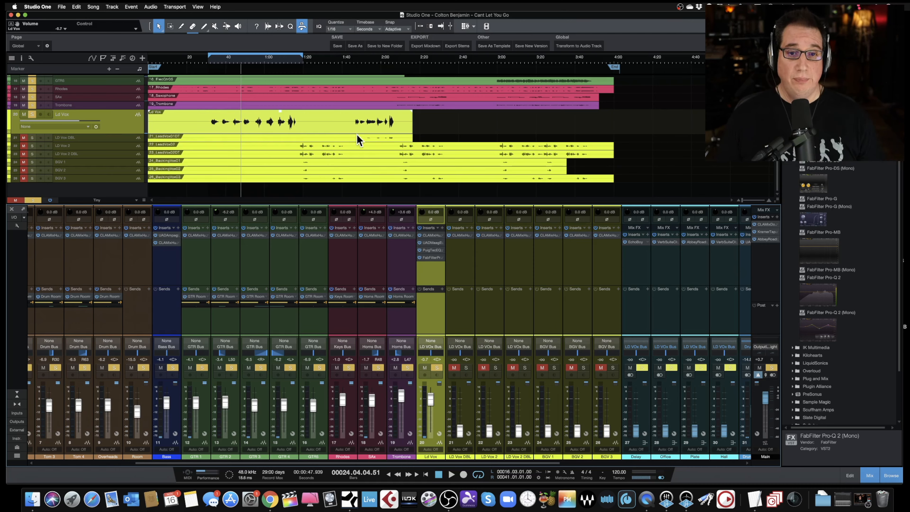
- Insert FabFilter Pro-DS (Mono) on the Ld Vox channel and move its plug-in window into view
left_click_drag(367, 202, 367, 197)
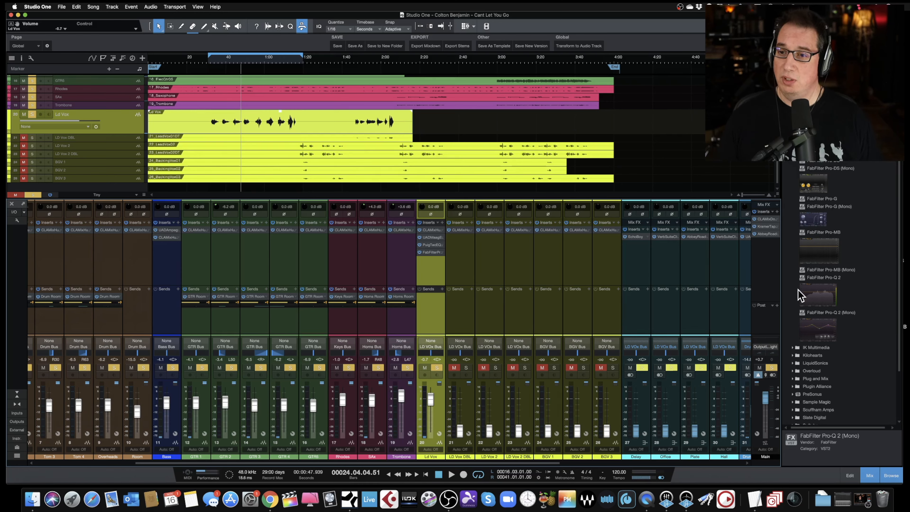
left_click(814, 177)
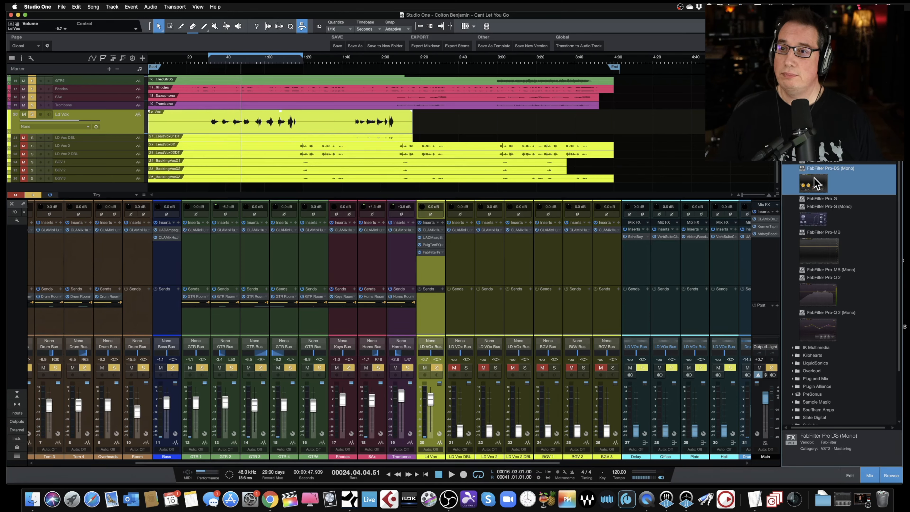
left_click_drag(813, 184, 426, 276)
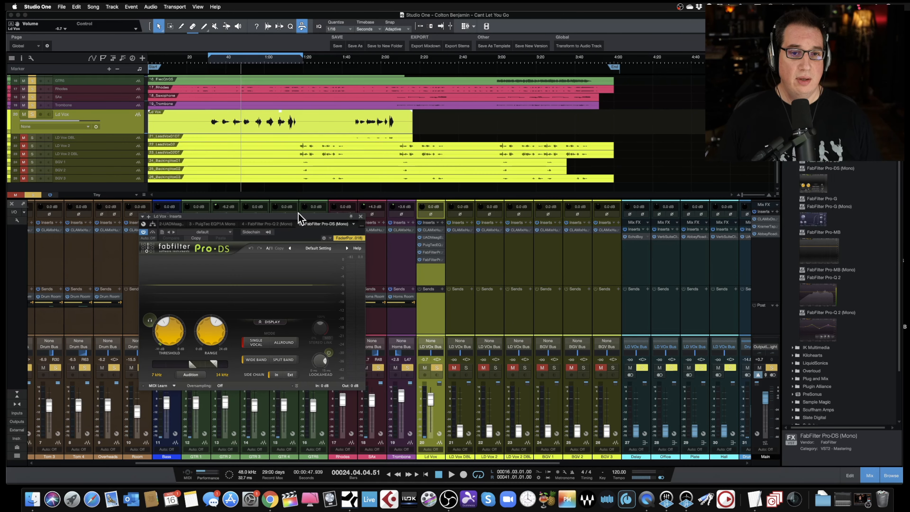
left_click_drag(293, 217, 309, 208)
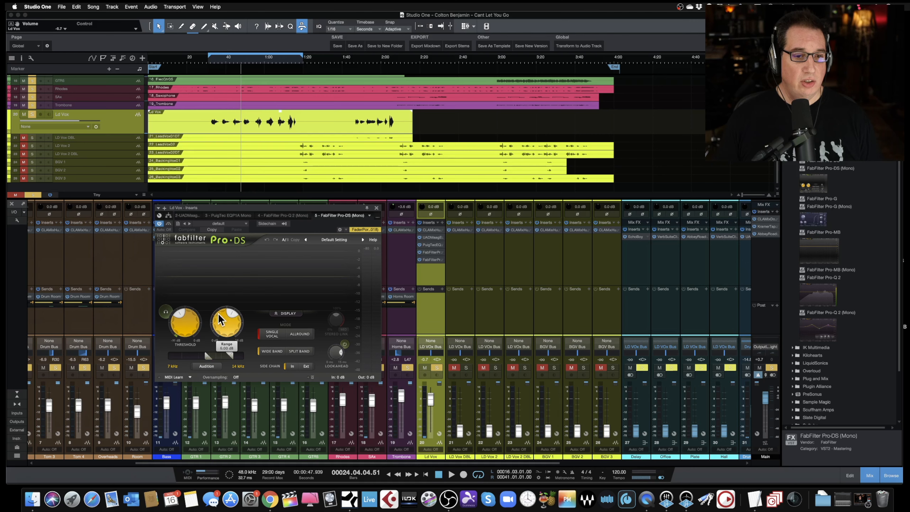
- Load the Pro-DS Single Vocal preset "Male Wide Band"
left_click(335, 239)
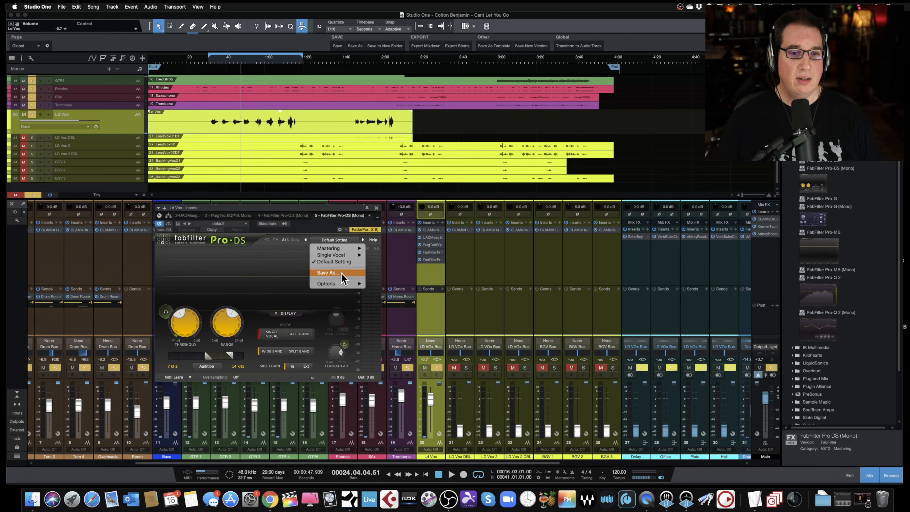
mouse_move(352, 255)
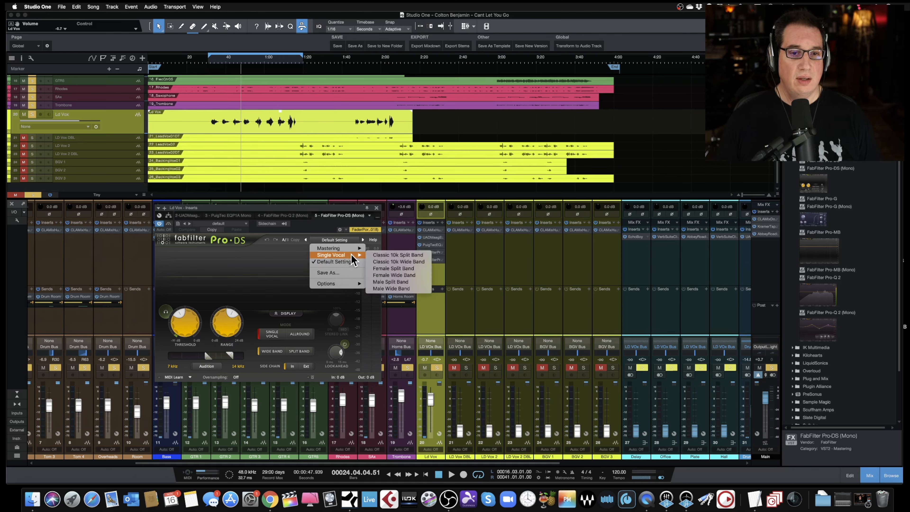
left_click(379, 288)
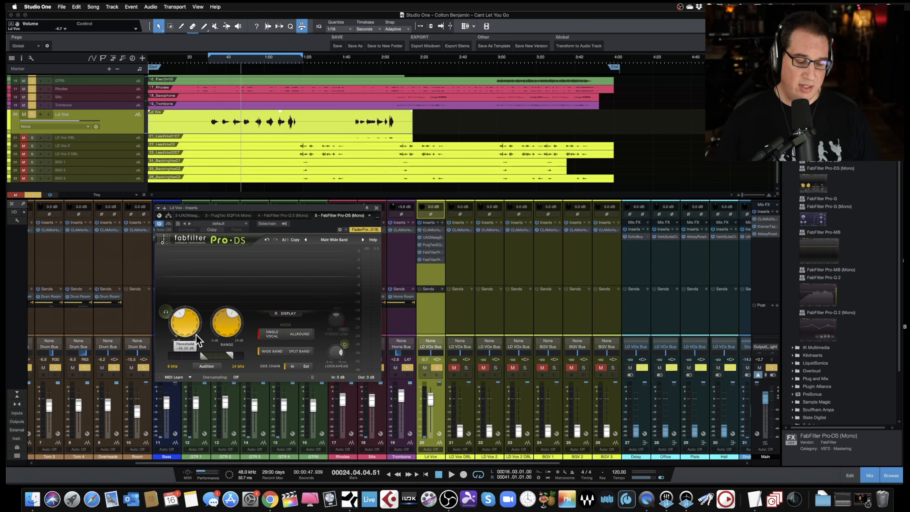
- Play the song and adjust the Pro-DS threshold to about -32 dB and the range to about 6.4 dB
key("space")
left_click(230, 333)
left_click_drag(180, 330, 177, 328)
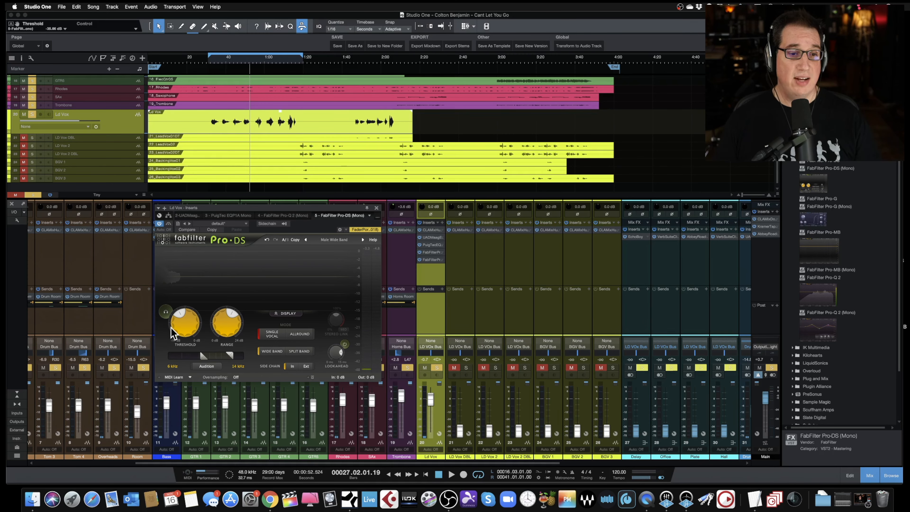
key("space")
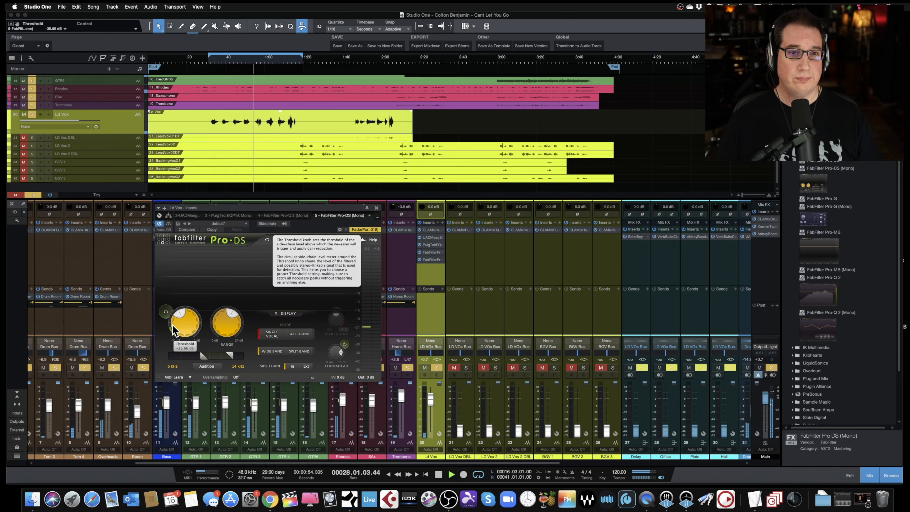
mouse_move(174, 324)
left_mouse_down()
mouse_move(178, 274)
mouse_move(172, 340)
left_mouse_up()
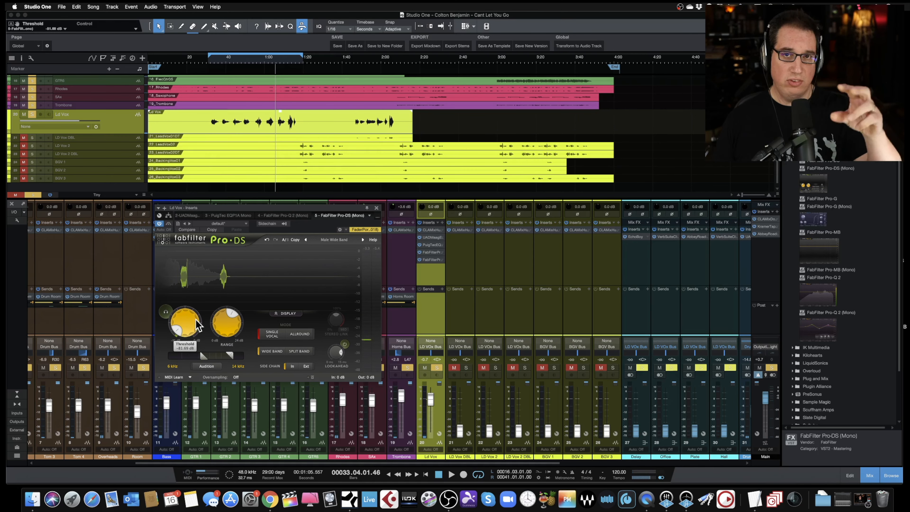
mouse_move(183, 333)
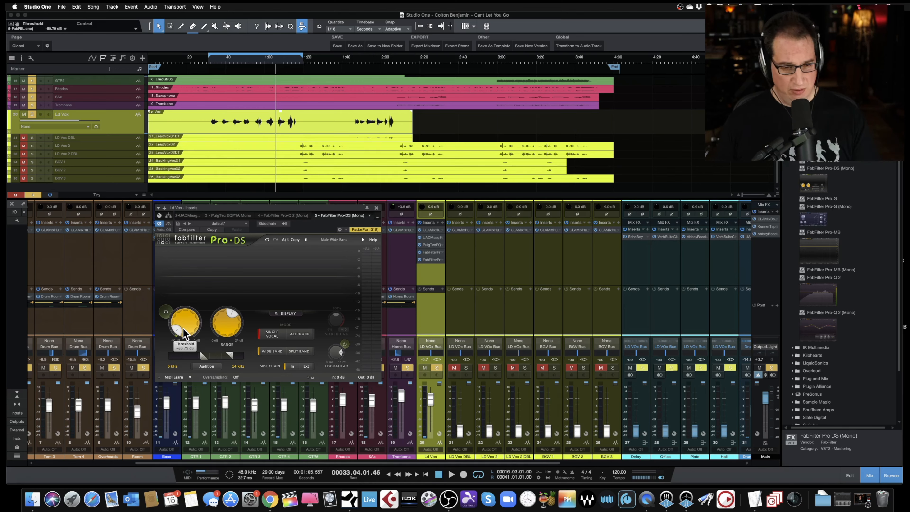
key("space")
left_click_drag(181, 329, 184, 281)
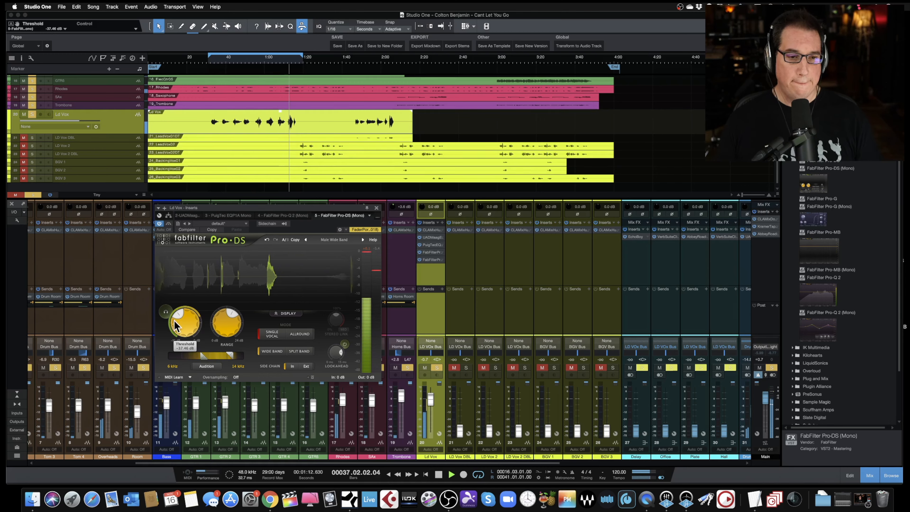
left_click_drag(178, 317, 180, 307)
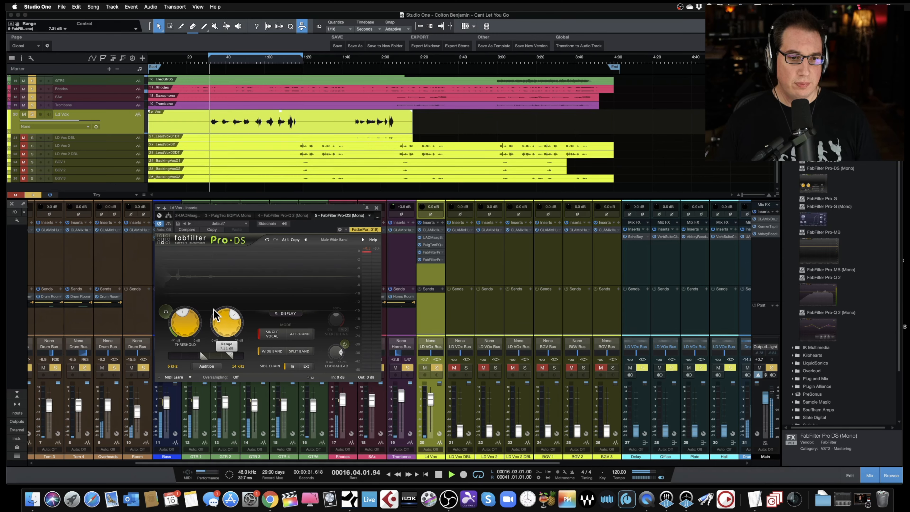
left_click_drag(177, 318, 177, 316)
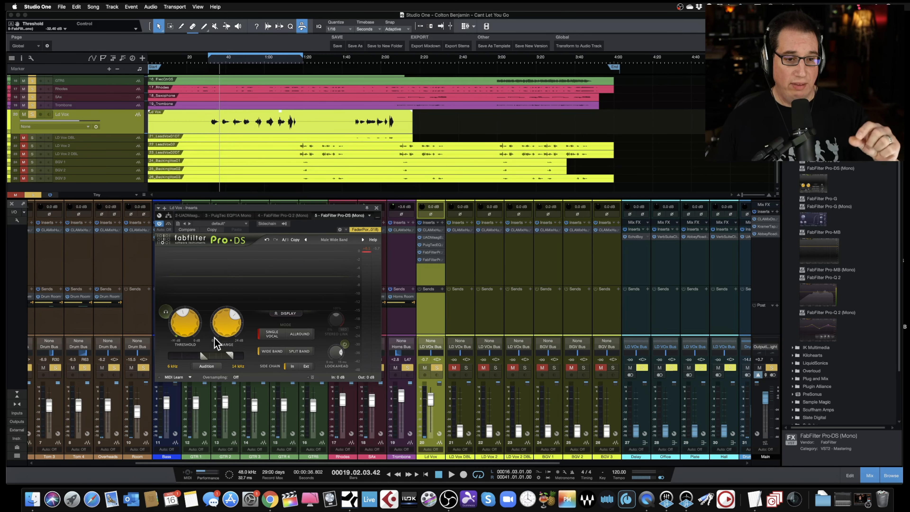
left_click_drag(217, 319, 215, 322)
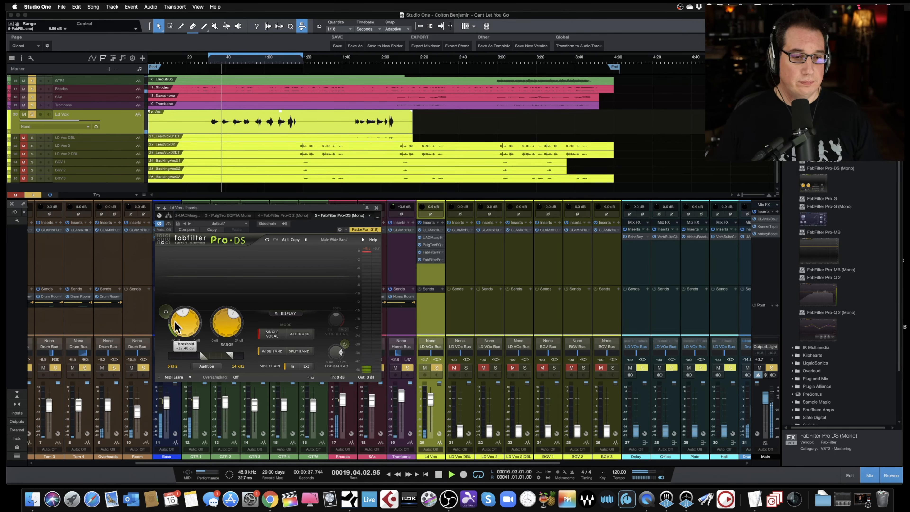
mouse_move(178, 322)
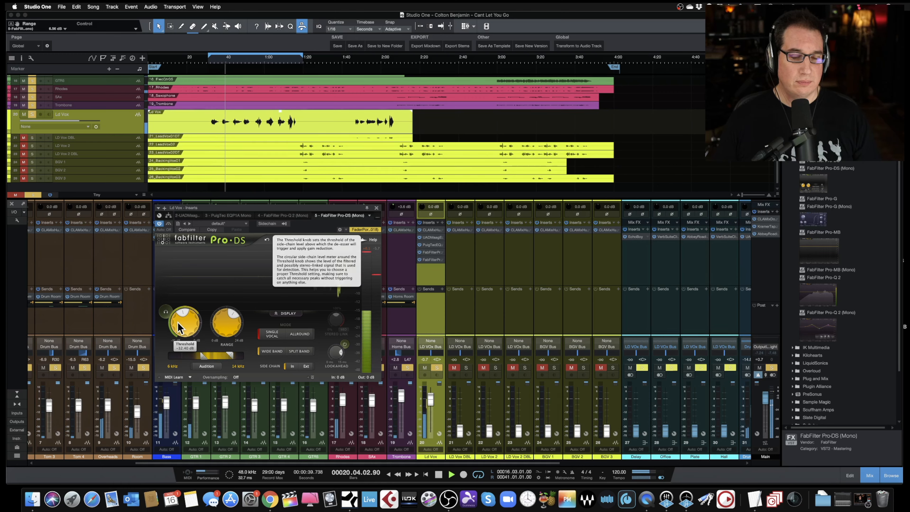
- Toggle the Pro-DS bypass and play the vocal to compare the de-essing
left_click(168, 224)
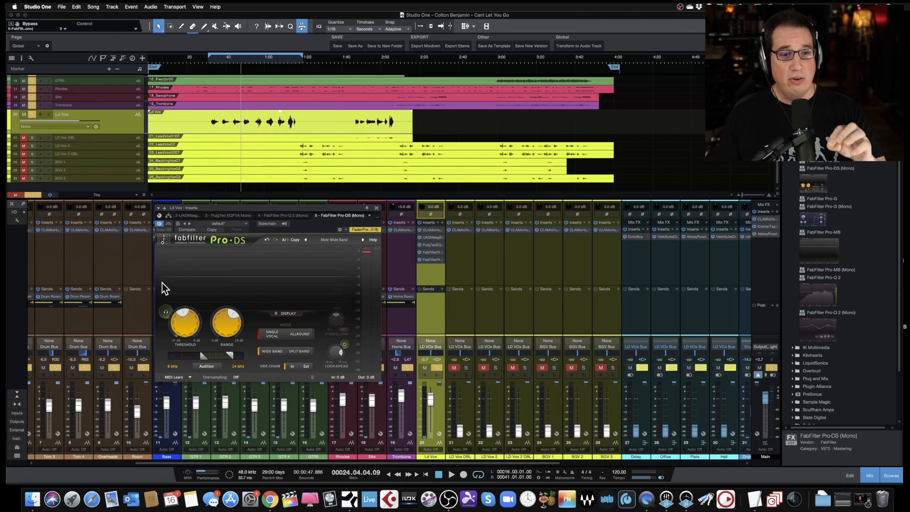
left_click_drag(217, 208, 215, 204)
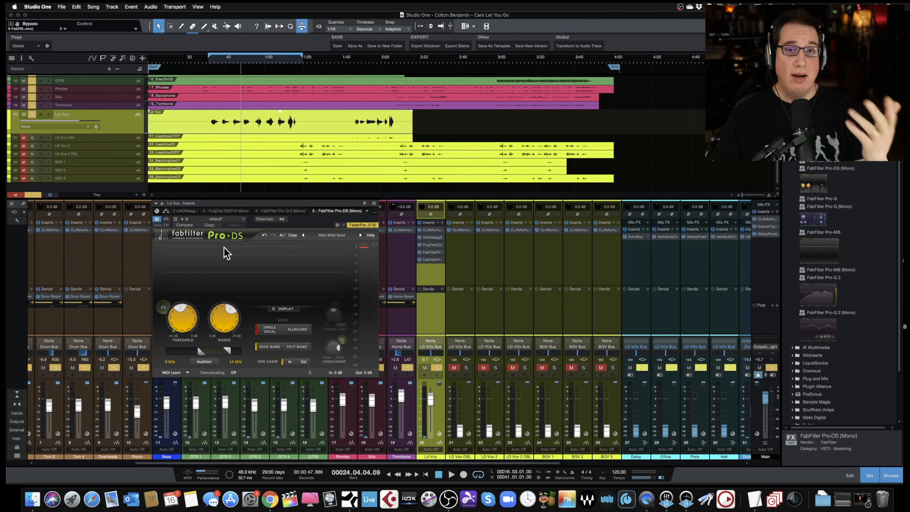
key("space")
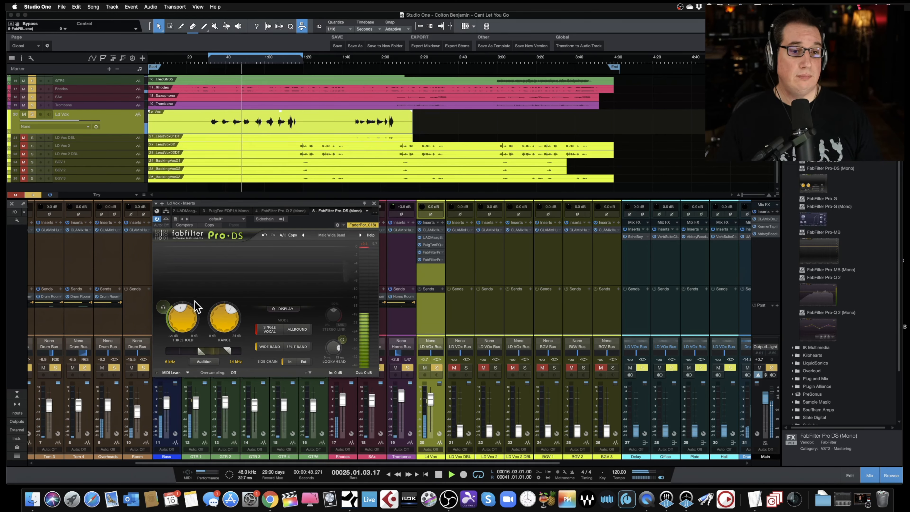
mouse_move(215, 320)
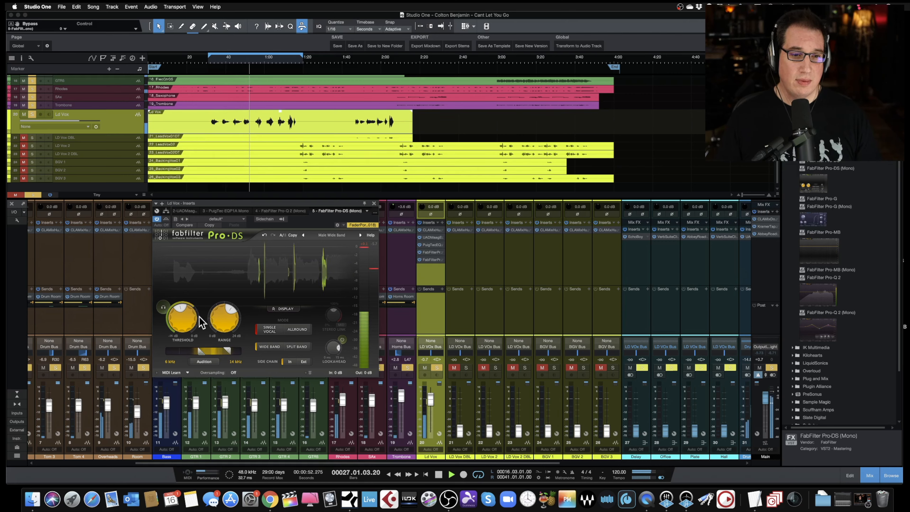
mouse_move(181, 318)
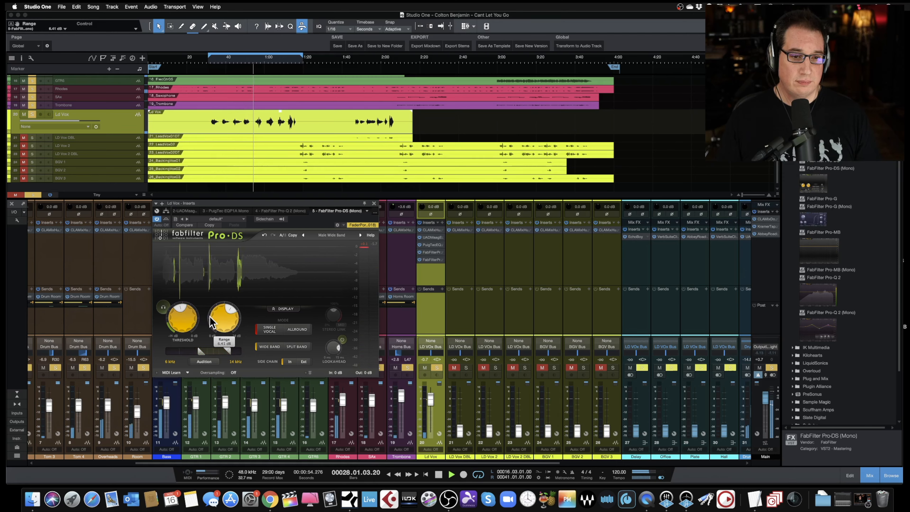
- Set the Pro-DS threshold to about -19.4 dB and close the plug-in window
mouse_move(175, 312)
left_mouse_down()
mouse_move(162, 345)
mouse_move(176, 297)
left_mouse_up()
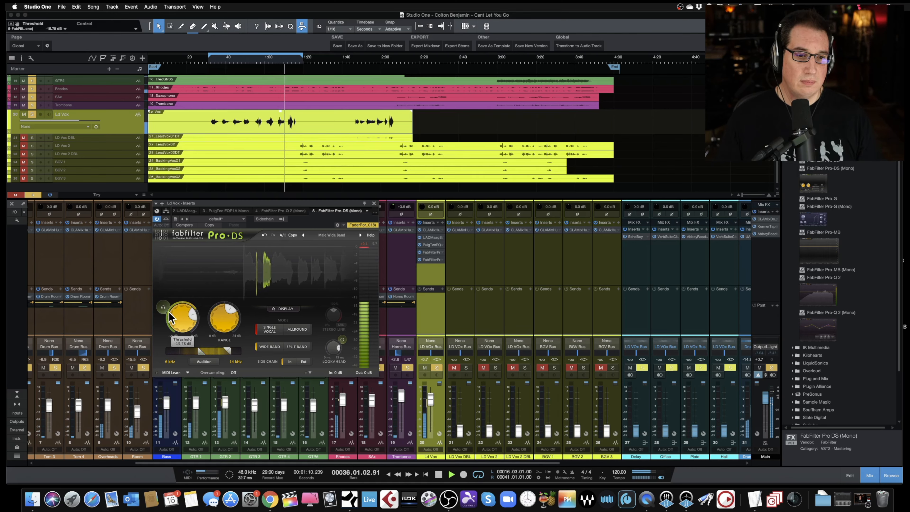
left_click_drag(170, 313, 166, 328)
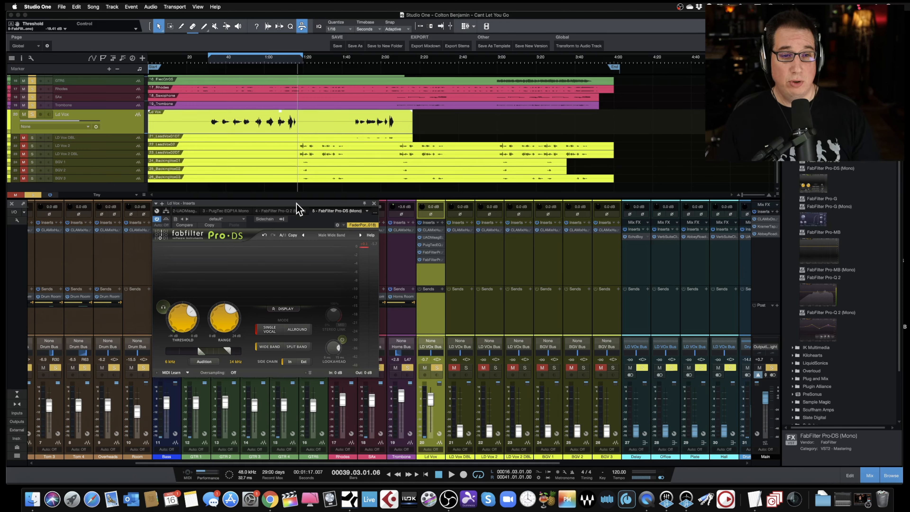
left_click_drag(298, 208, 303, 206)
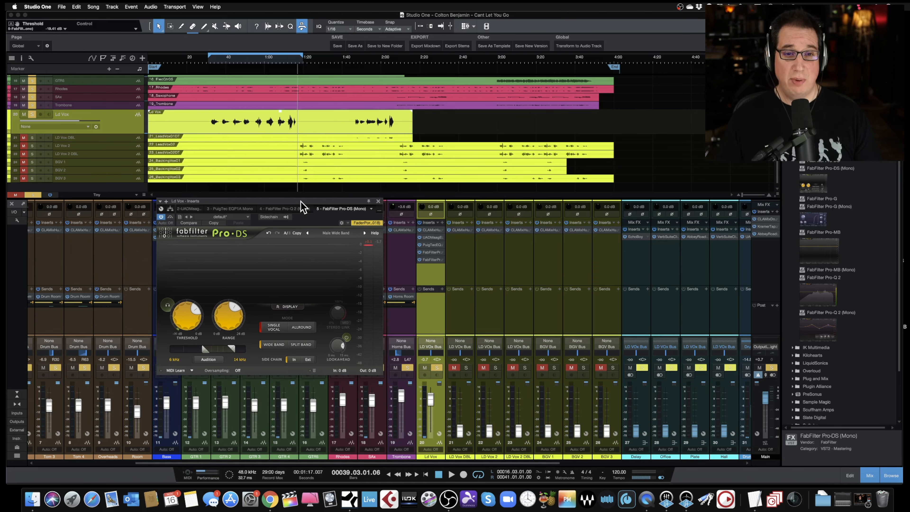
left_click(378, 201)
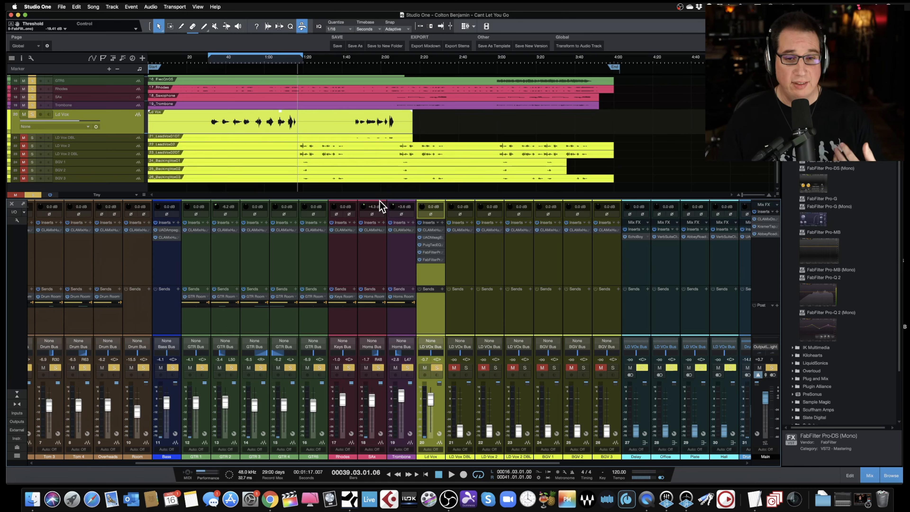
- Play the song from about 0:40 and readjust the Ld Vox fader to -0.7 dB
left_click_drag(381, 194, 381, 188)
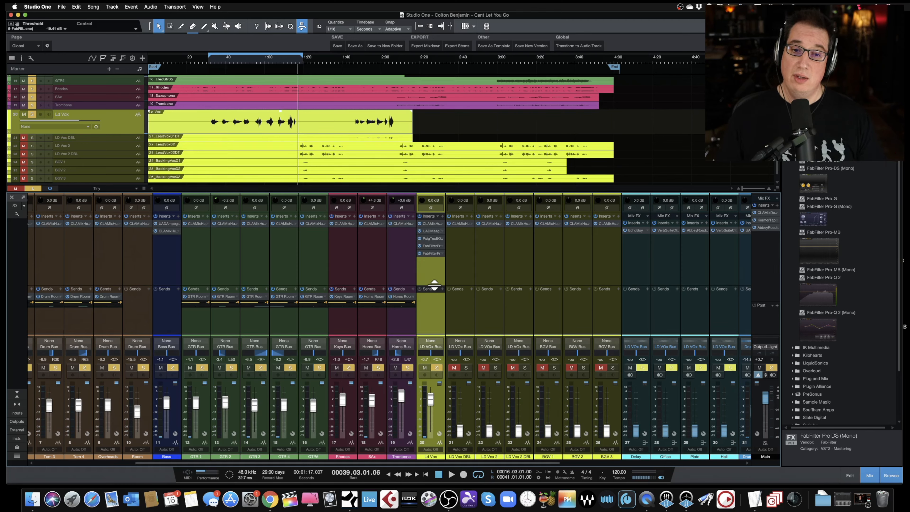
left_click(210, 60)
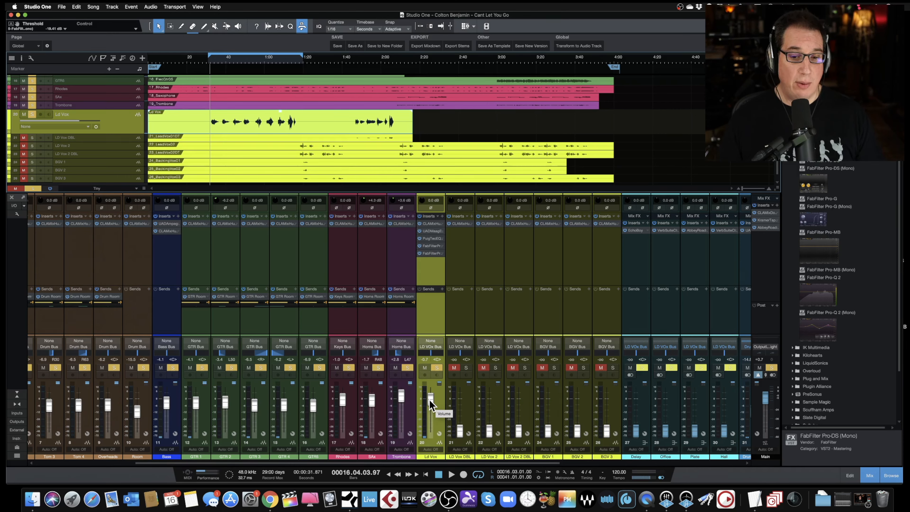
left_click_drag(430, 401, 429, 402)
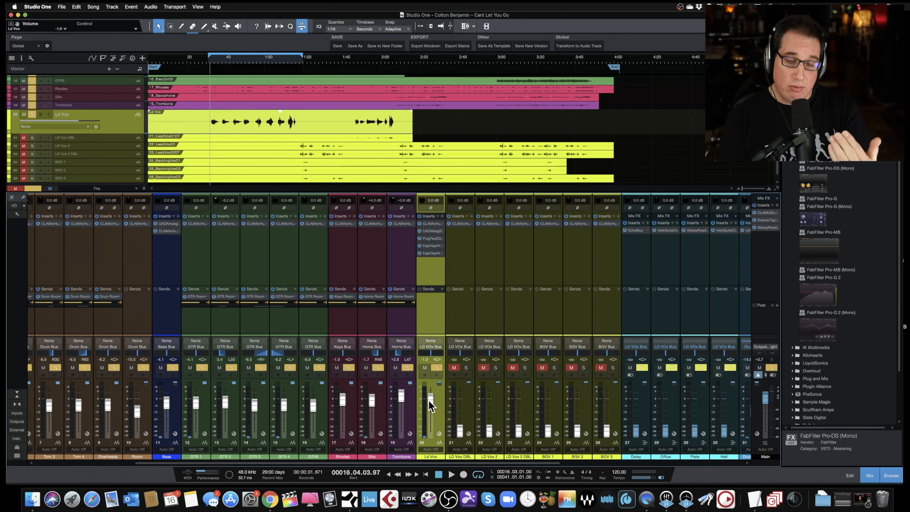
left_click_drag(430, 405, 430, 404)
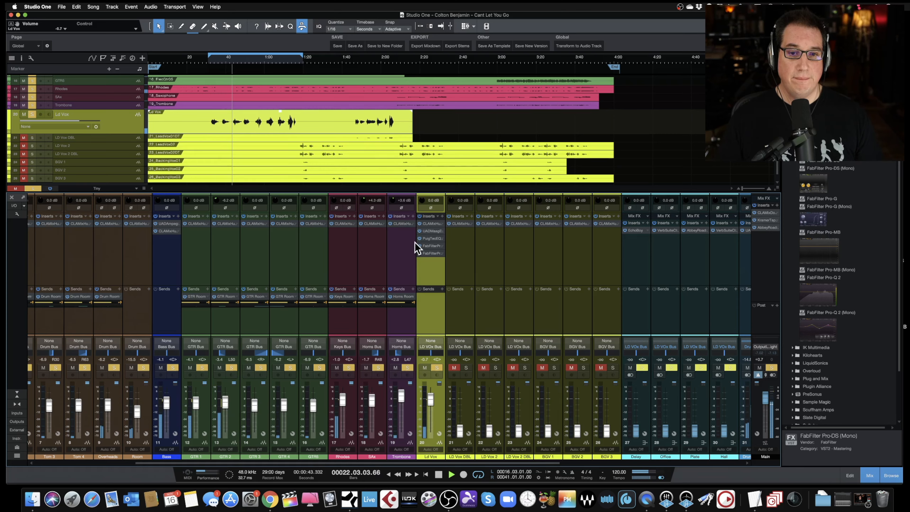
- Open the Ld Vox Pro-Q 2, shift its second cut band higher in frequency and deepen the first cut band
double_click(432, 246)
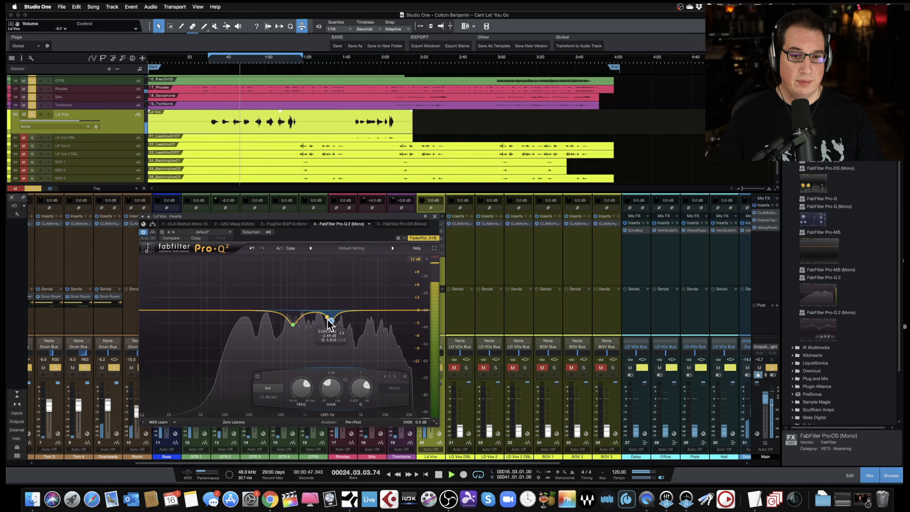
mouse_move(330, 320)
left_mouse_down()
mouse_move(337, 261)
mouse_move(313, 255)
mouse_move(357, 260)
mouse_move(315, 267)
mouse_move(349, 265)
mouse_move(348, 321)
left_mouse_up()
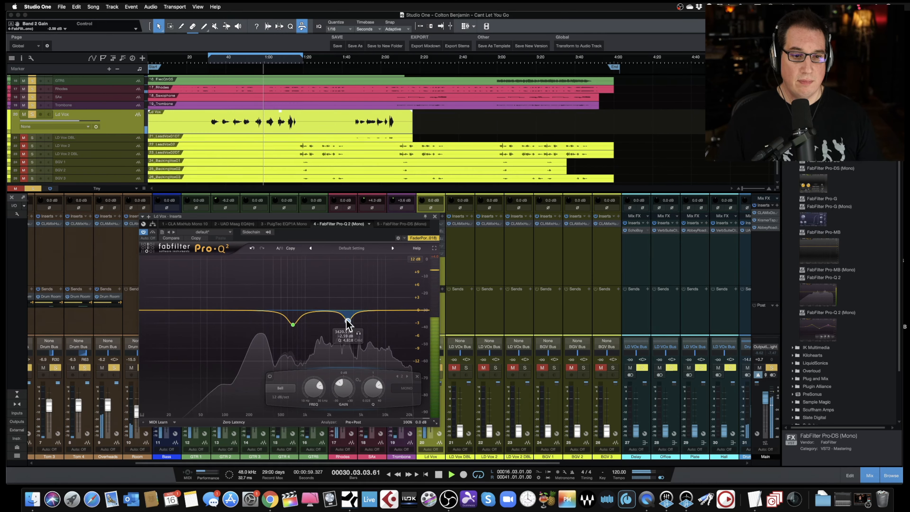
left_click(292, 324)
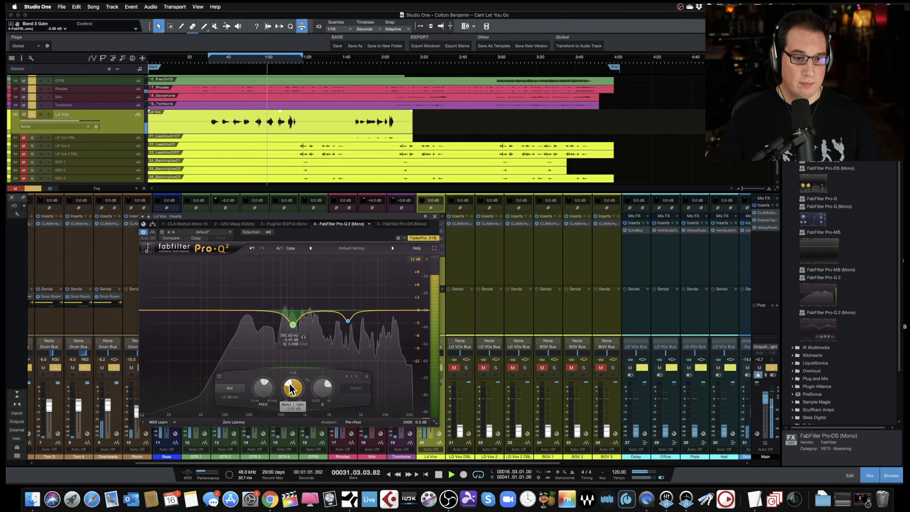
scroll(291, 389, "down", 3)
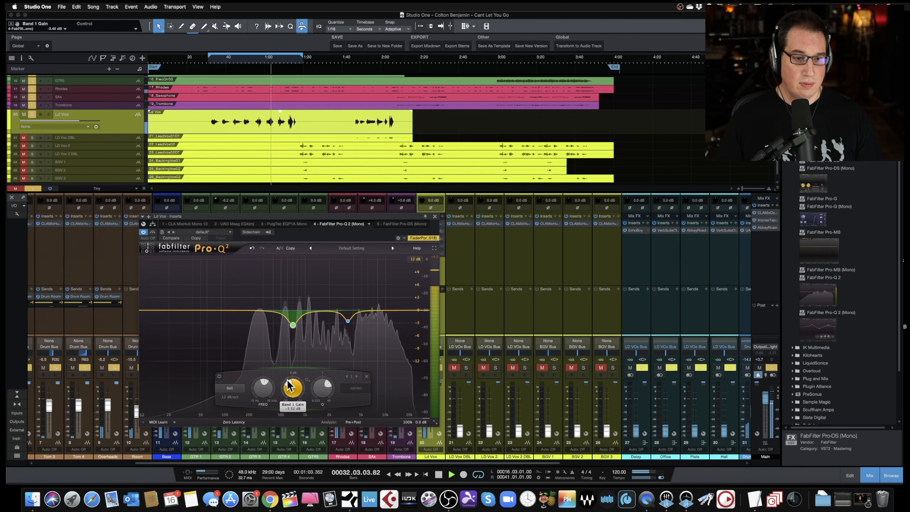
scroll(289, 387, "down", 10)
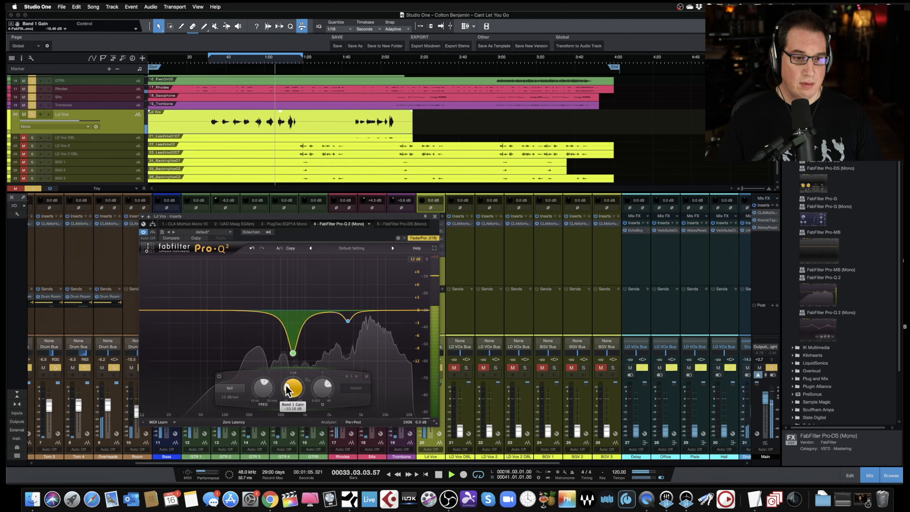
scroll(286, 386, "up", 8)
scroll(313, 392, "down", 4)
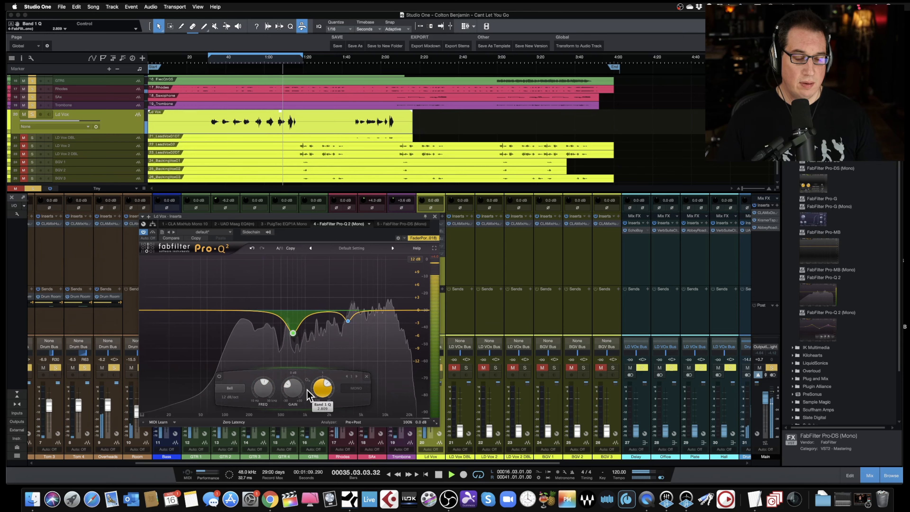
- Close the Pro-Q 2 window, save the song, nudge the Ld Vox fader to -1.0 dB and start playback
left_click(434, 216)
key("super+s")
left_click_drag(431, 399, 431, 399)
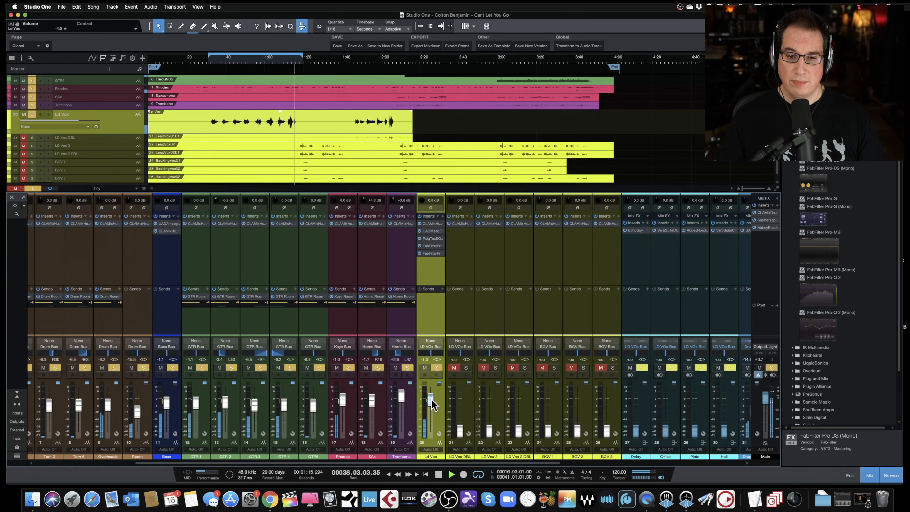
key("space")
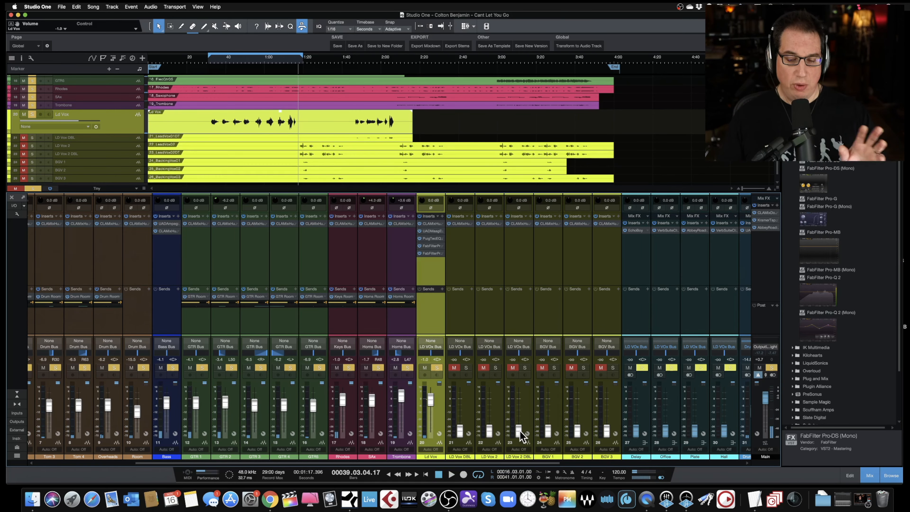
- Open the EchoBoy plug-in on the Delay channel to inspect its settings, then close it
left_click_drag(505, 464, 587, 468)
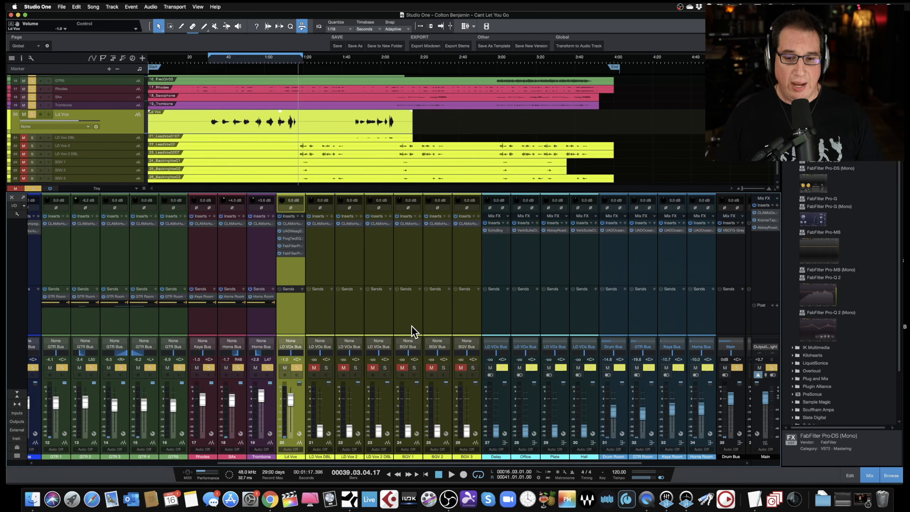
left_click(500, 318)
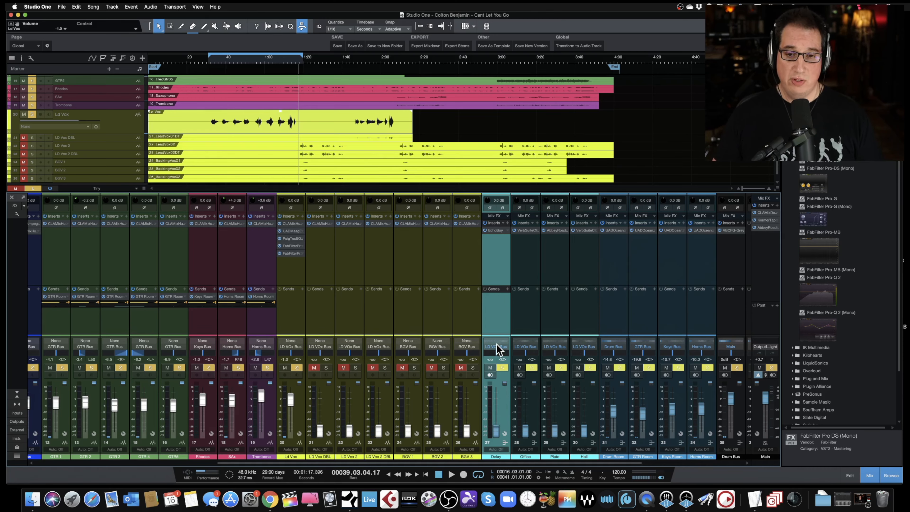
left_click(495, 230)
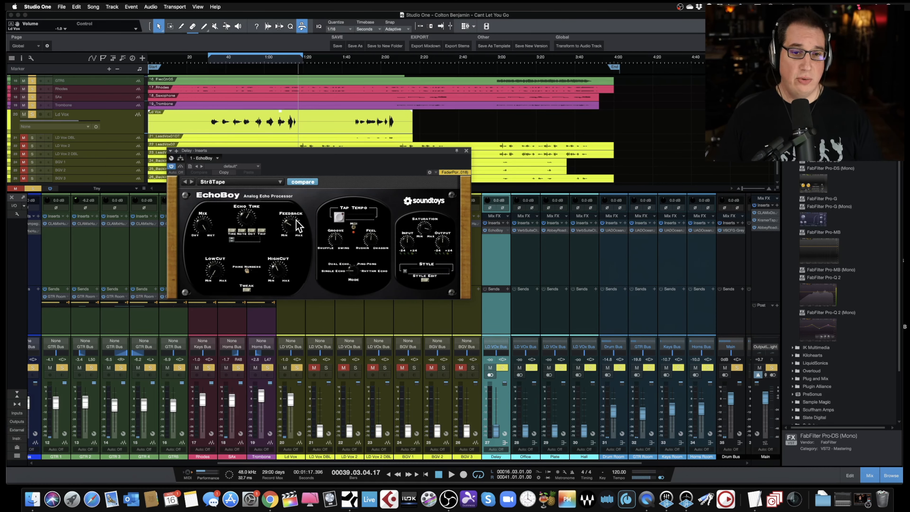
left_click_drag(305, 152, 311, 135)
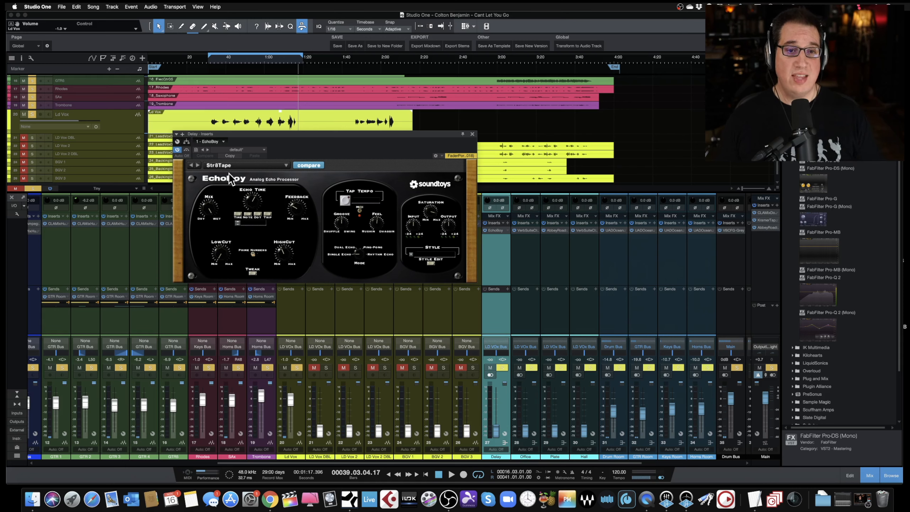
left_click(473, 135)
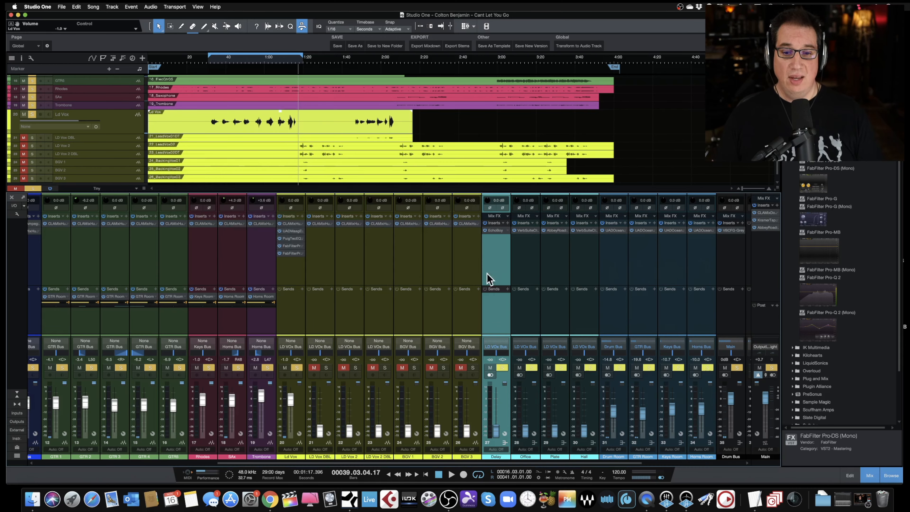
- Add a Delay send to the Ld Vox channel and raise the Delay return fader to about -17 dB during playback
left_click(302, 296)
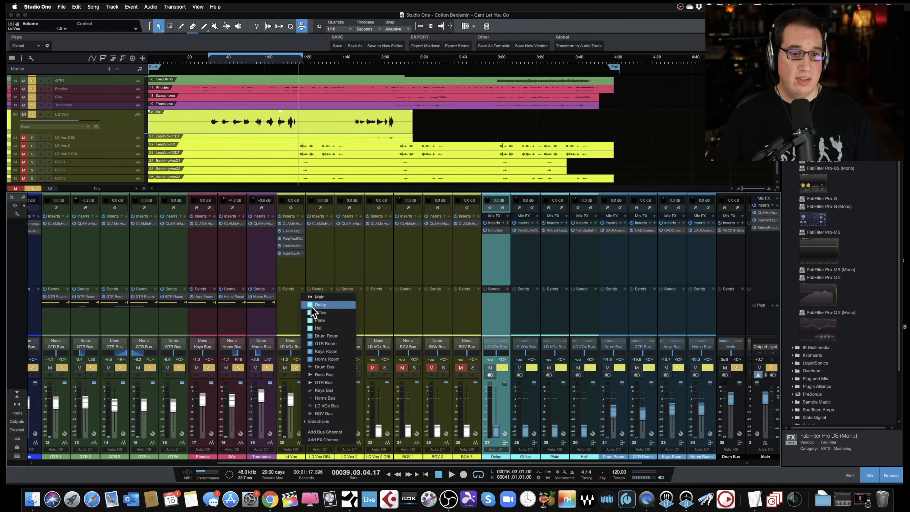
left_click(312, 307)
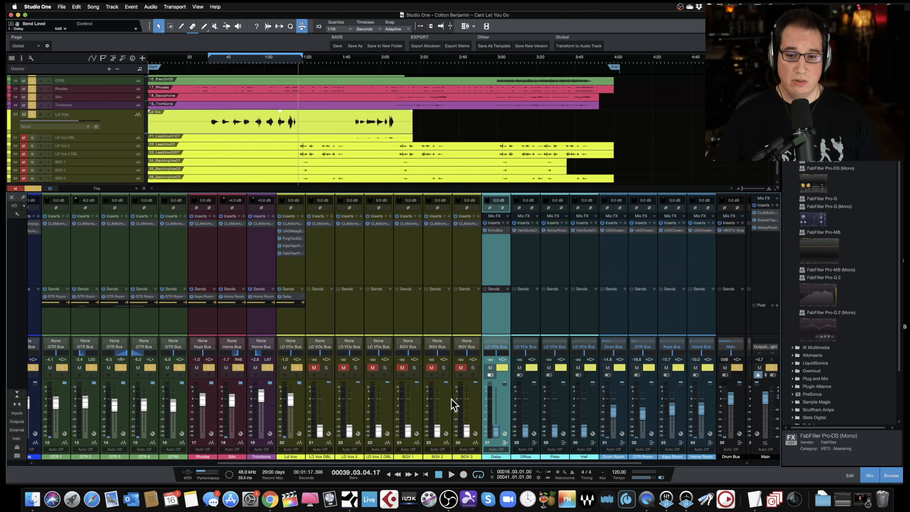
left_click_drag(497, 432, 496, 421)
key("space")
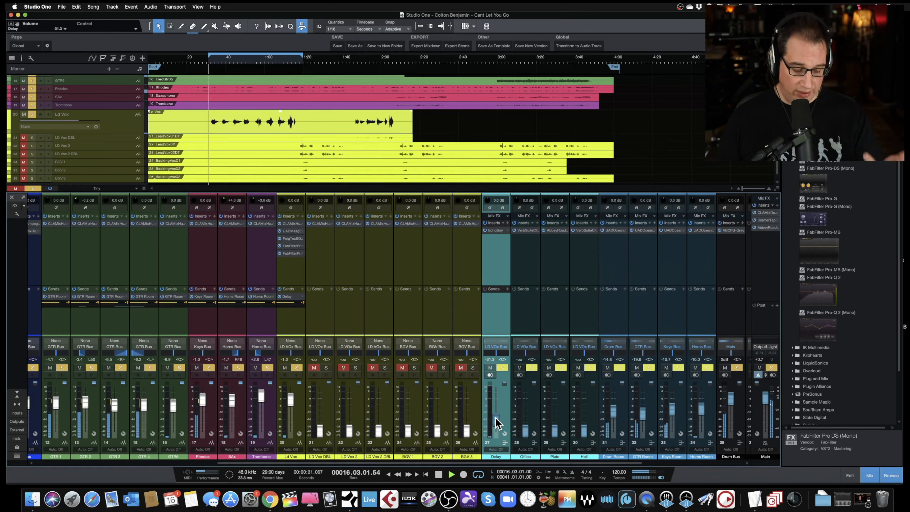
left_click_drag(497, 425, 498, 412)
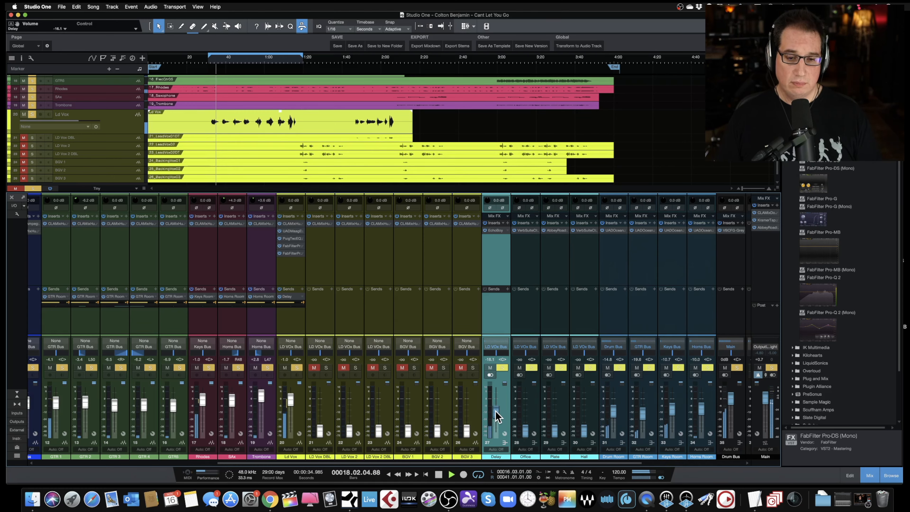
left_click_drag(496, 415, 495, 417)
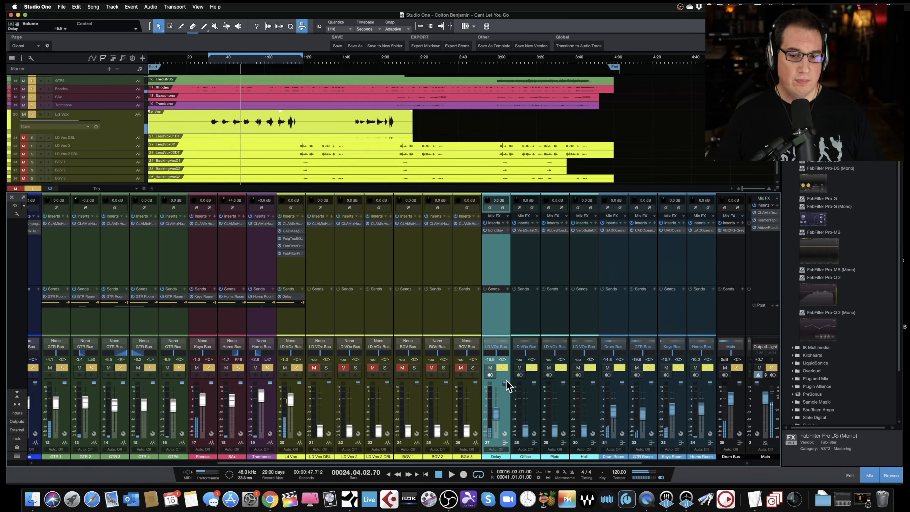
- Enlarge the sends area and add a Plate send to the Ld Vox channel
left_click(528, 405)
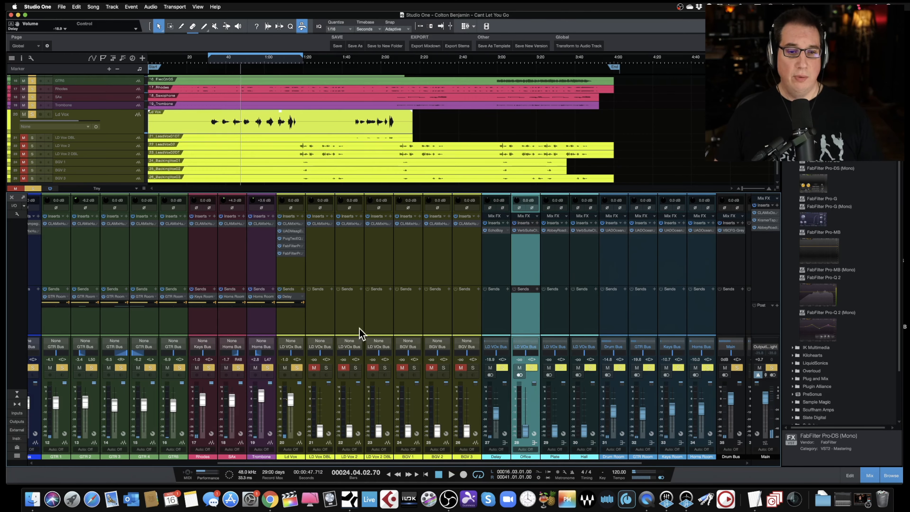
left_click_drag(286, 285, 287, 268)
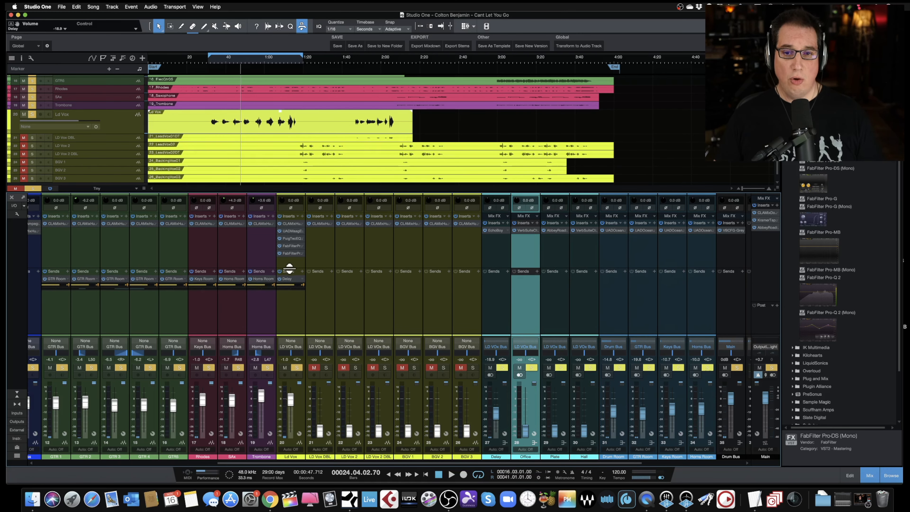
left_click(302, 272)
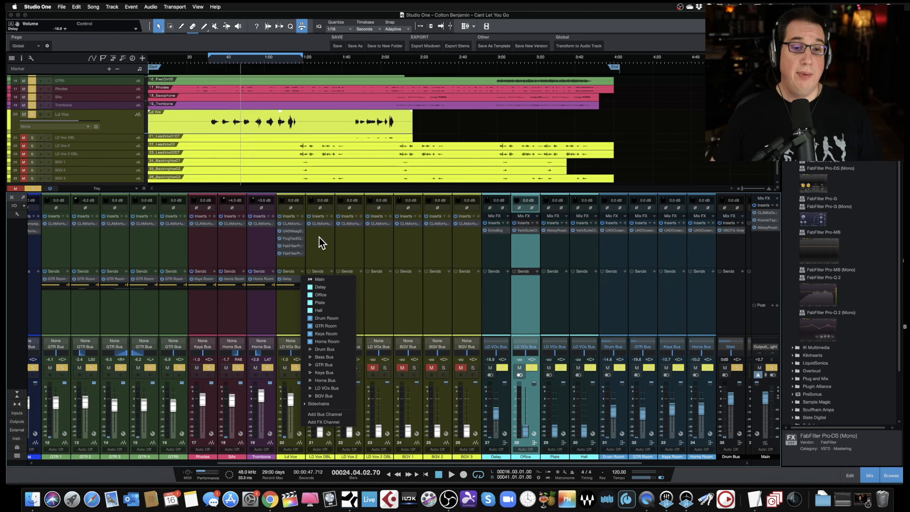
left_click(325, 250)
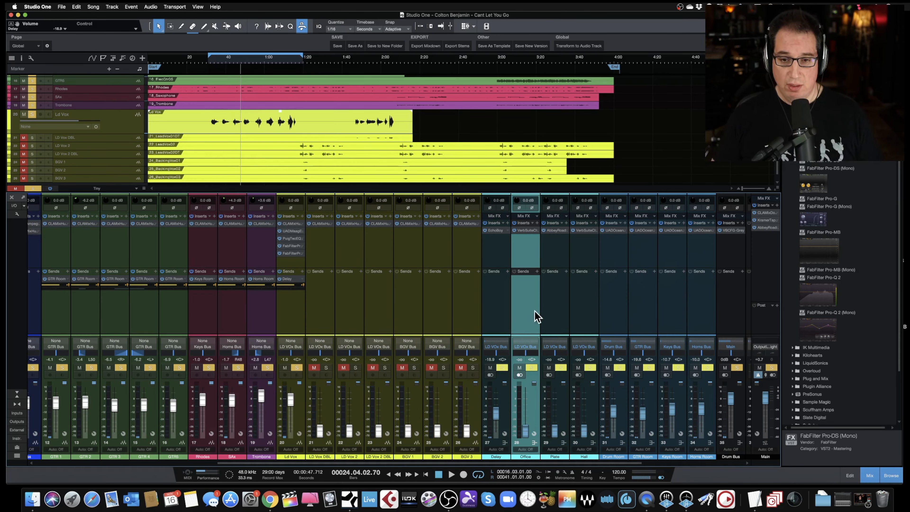
left_click(561, 309)
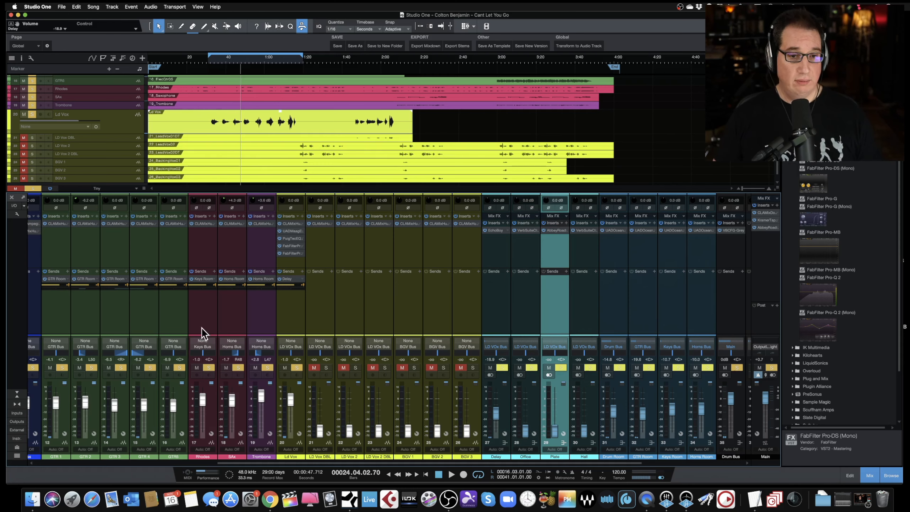
left_click(301, 272)
left_click(313, 301)
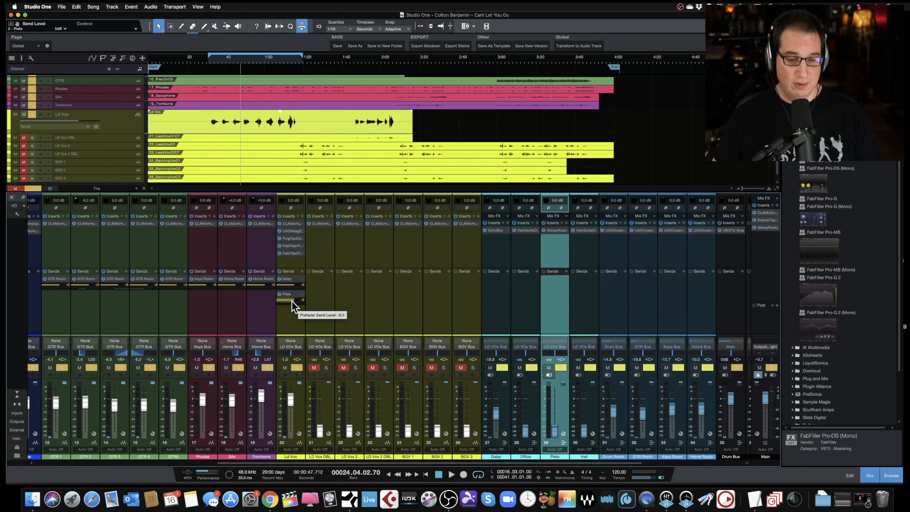
- Open the Plate channel's Abbey Road Plates and set the Plate return fader to about -28.5 dB during playback
left_click(553, 230)
left_click_drag(304, 156, 310, 173)
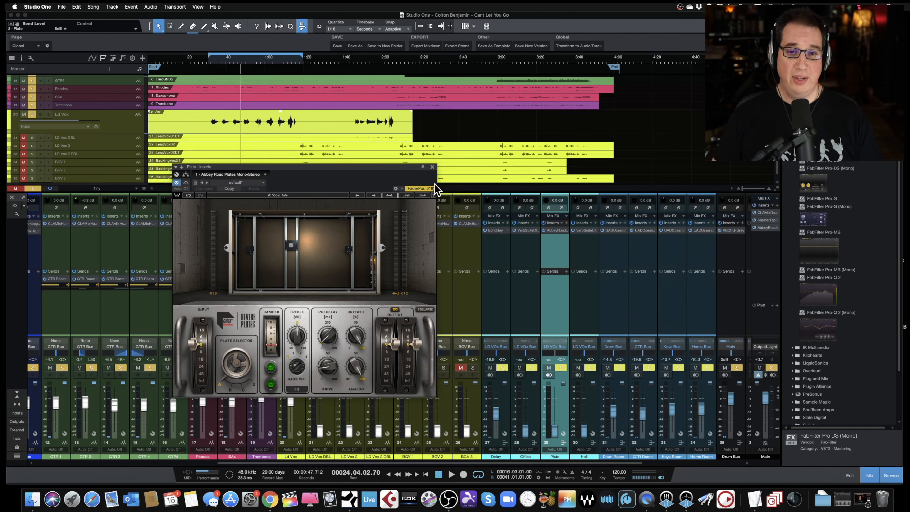
key("space")
left_click_drag(554, 435, 553, 423)
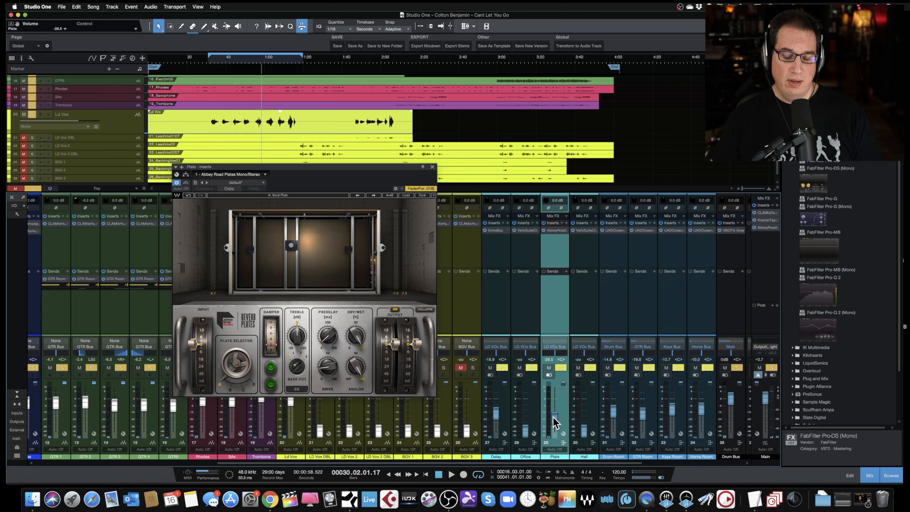
key("space")
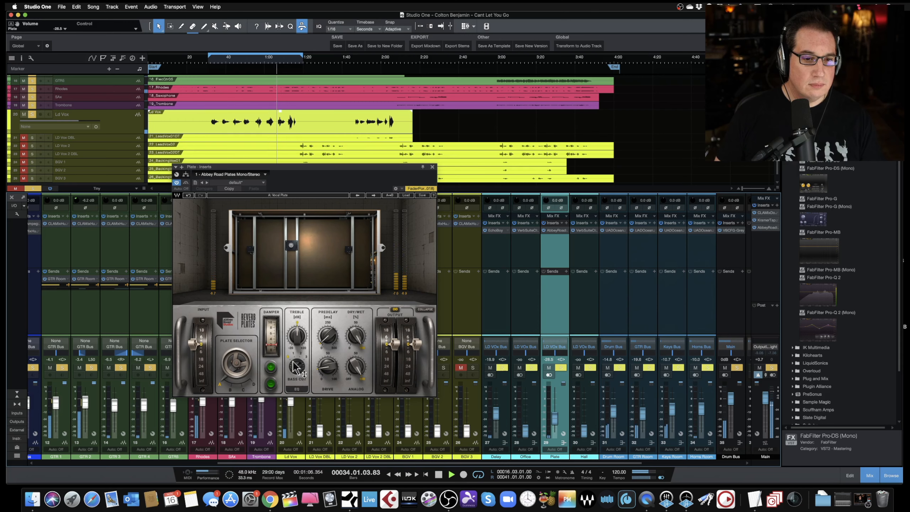
- Set the plate reverb's Treble to 7.5 dB, lower the Plate fader to about -30.8 dB, and close the plug-in
left_click_drag(294, 337, 297, 342)
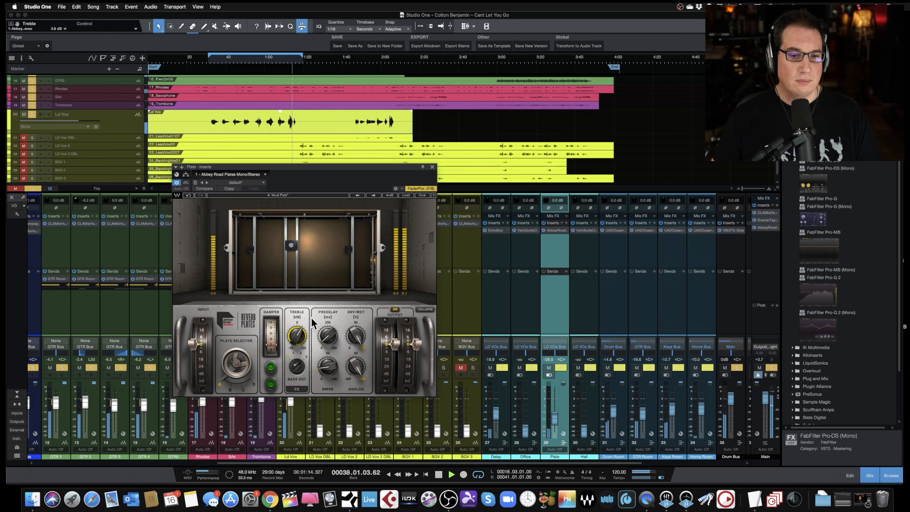
left_click_drag(339, 167, 340, 162)
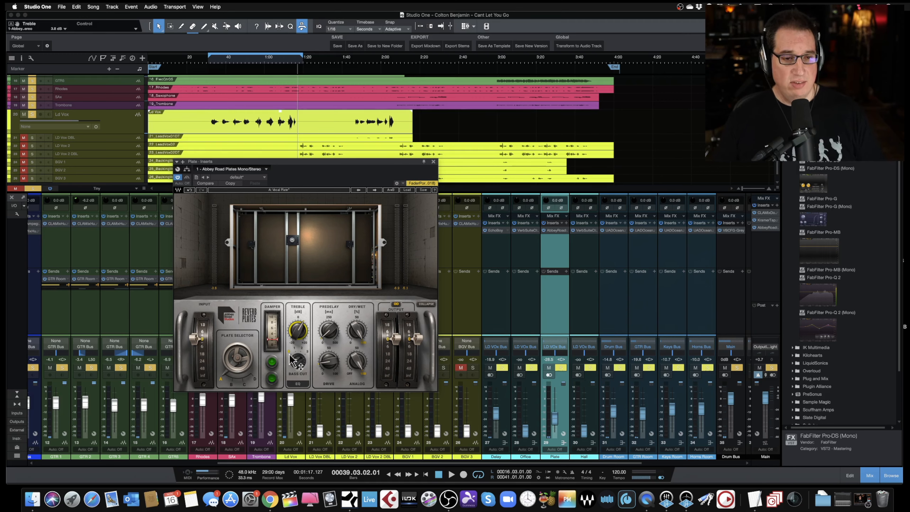
key("space")
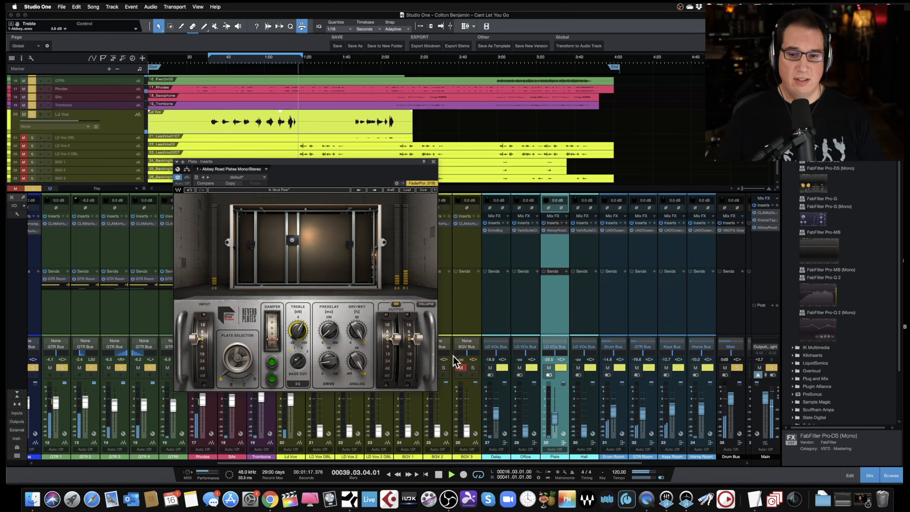
left_click_drag(556, 420, 556, 427)
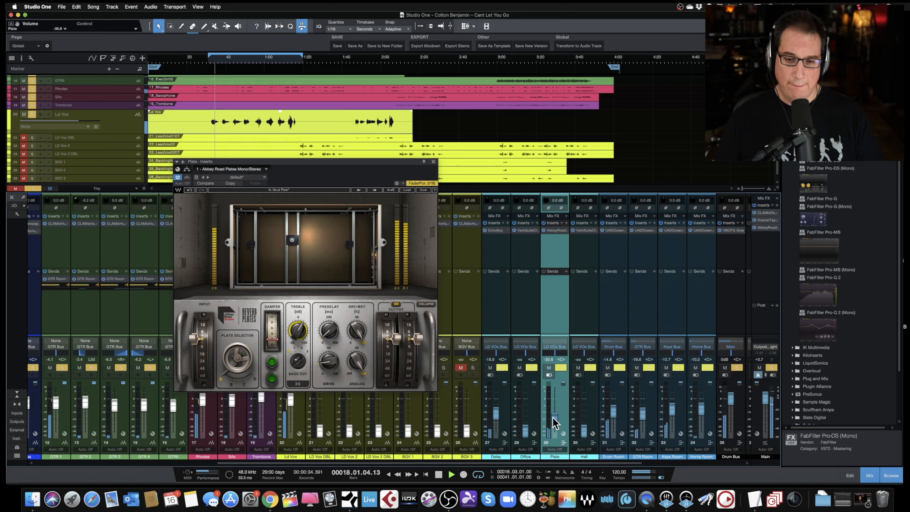
left_click(304, 327)
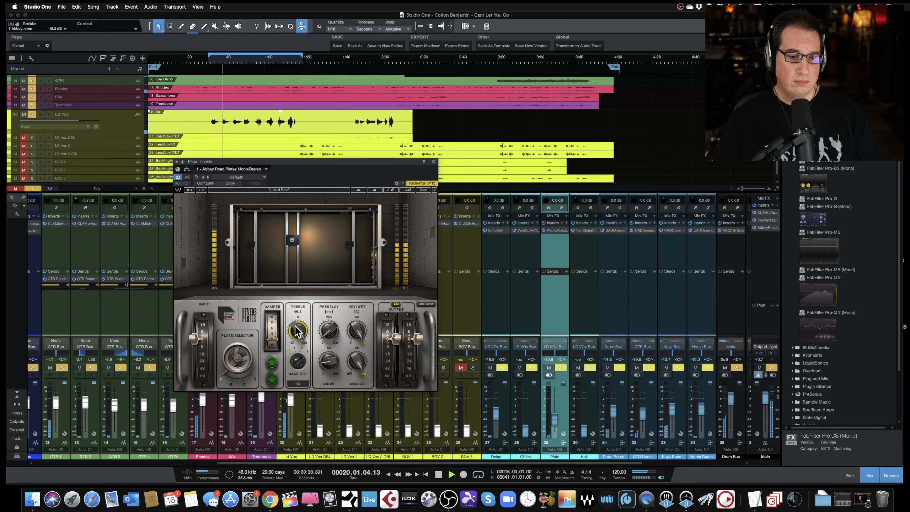
mouse_move(304, 328)
left_mouse_down()
mouse_move(304, 346)
mouse_move(304, 338)
left_mouse_up()
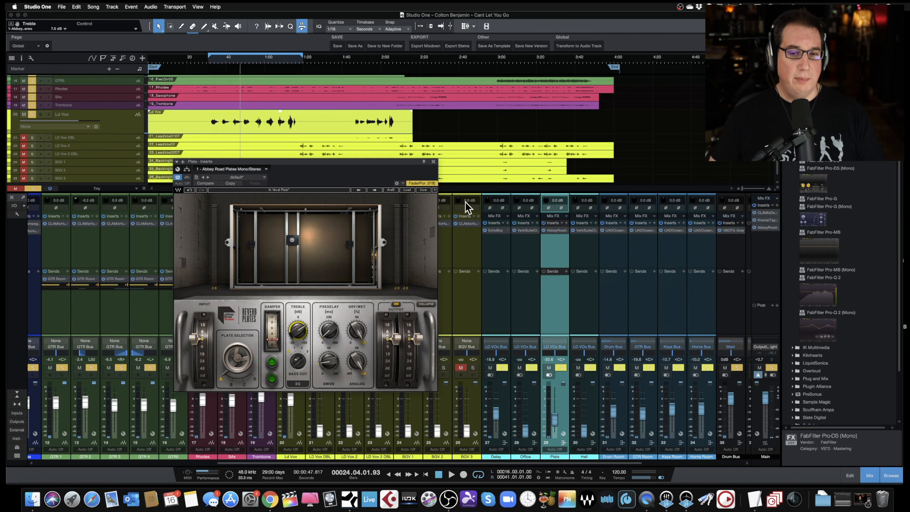
left_click(434, 162)
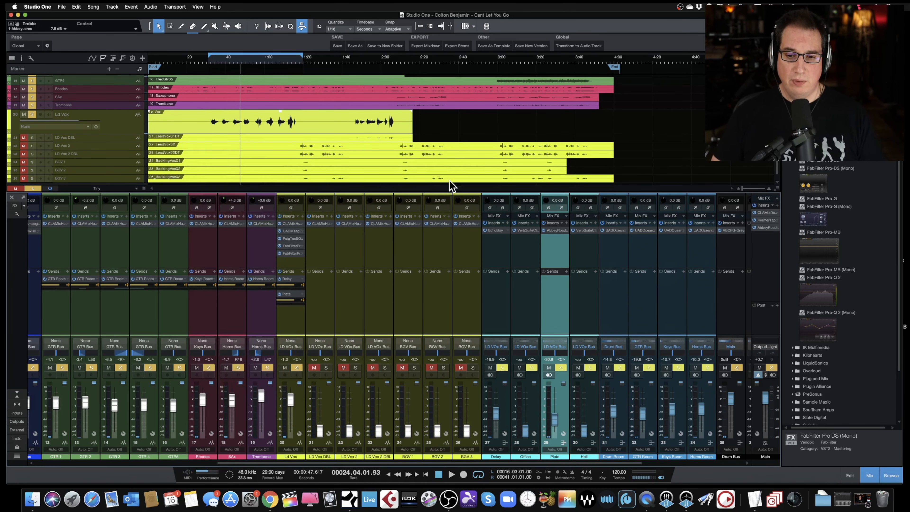
- Add a Hall send to the Ld Vox channel
left_click(597, 412)
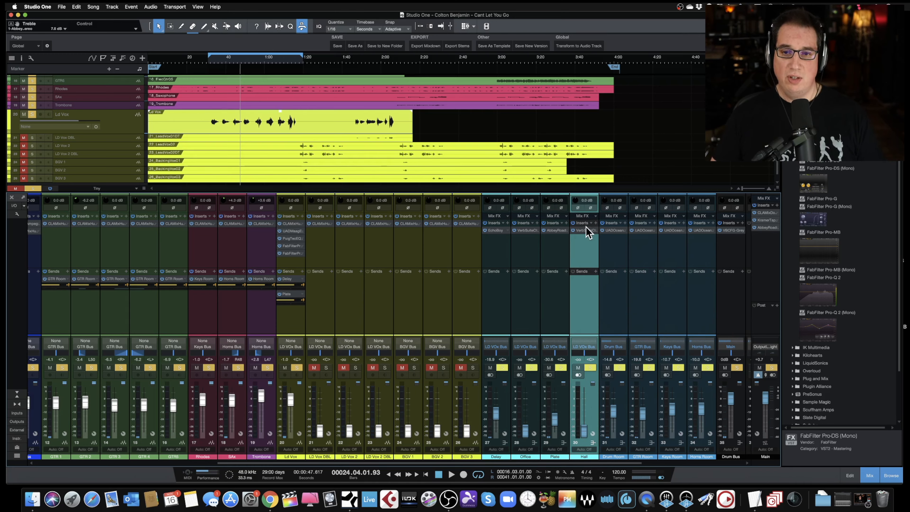
left_click(302, 272)
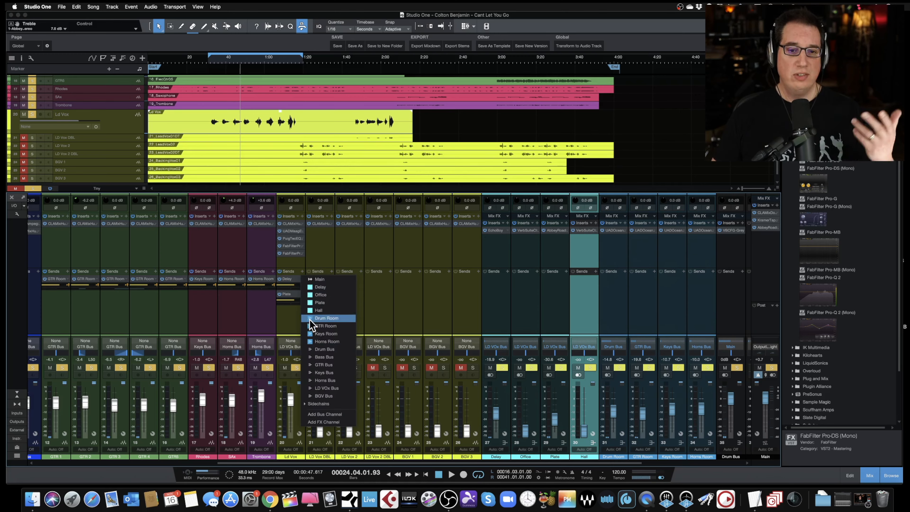
left_click(318, 311)
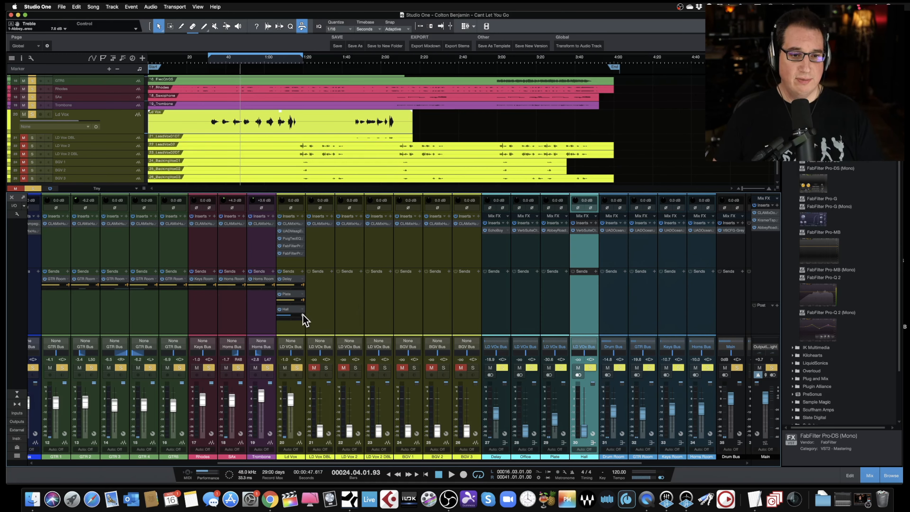
left_click(293, 323)
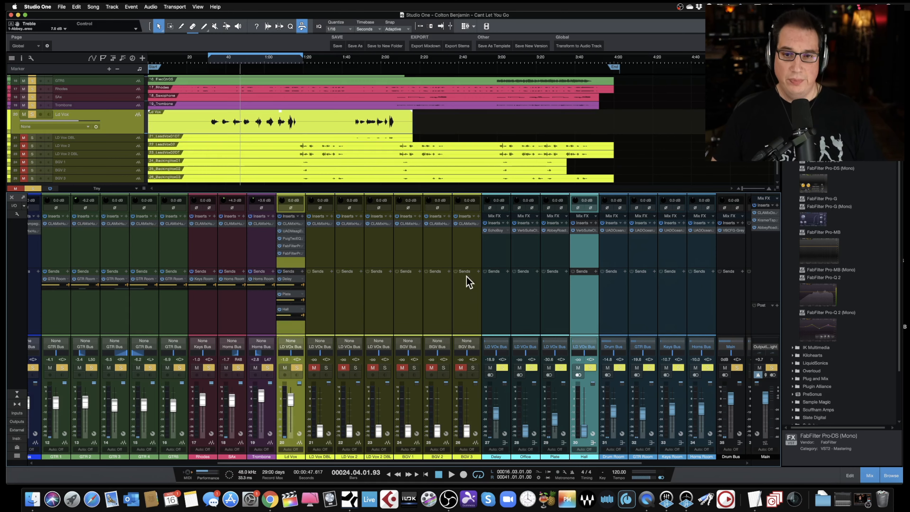
- Open the Hall channel's VerbSuite Classics and set the Hall return fader to about -36.1 dB during playback
left_click(583, 231)
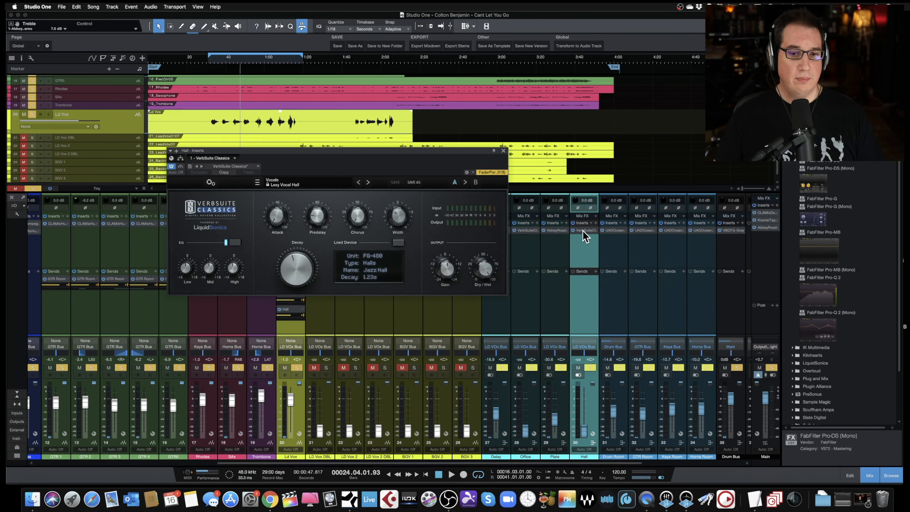
left_click_drag(271, 157, 260, 169)
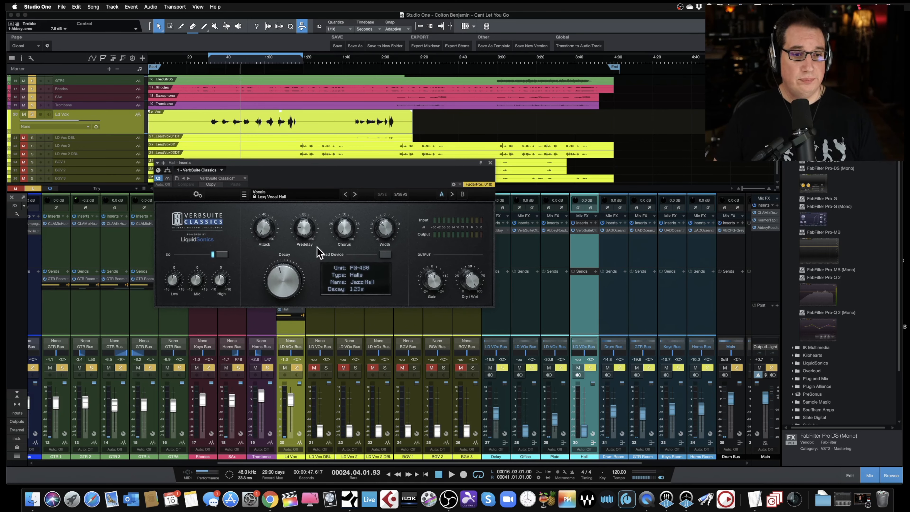
key("space")
left_click_drag(585, 433, 585, 427)
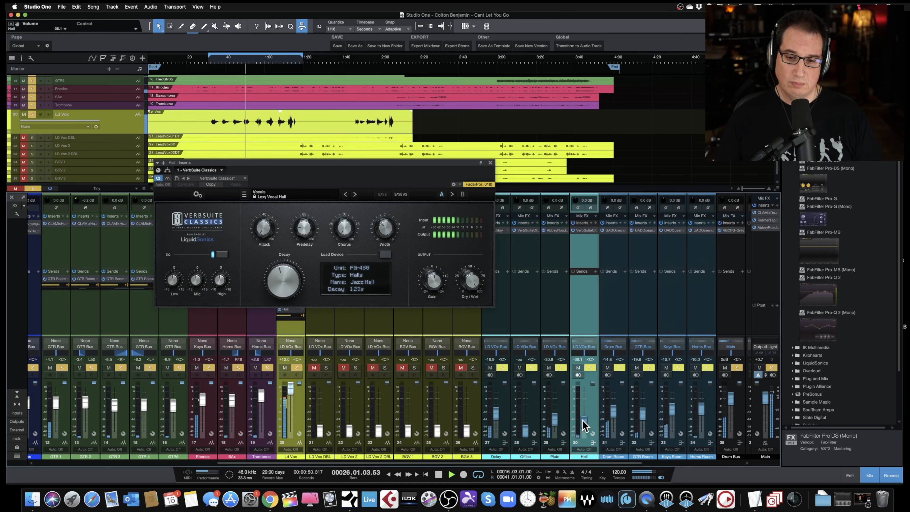
- Set the Ld Vox fader to about -3.4 dB during playback
left_click_drag(276, 163, 274, 86)
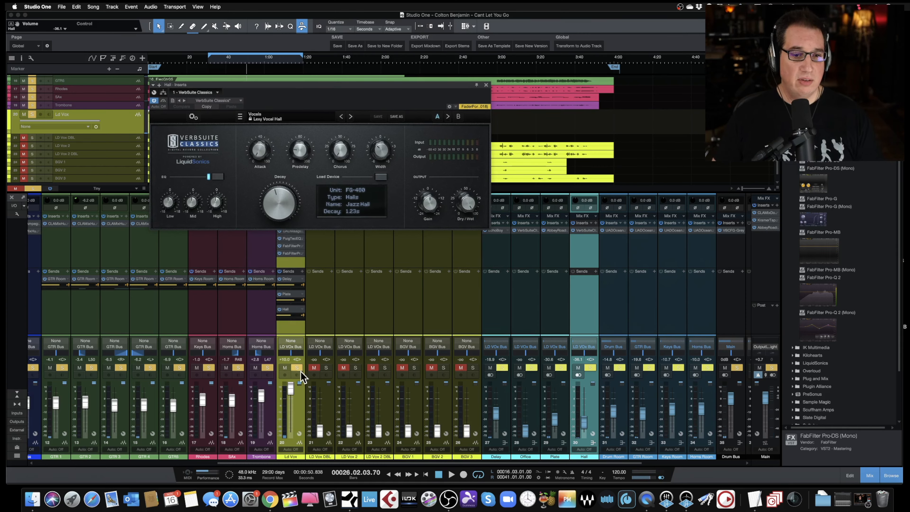
key("space")
scroll(291, 404, "down", 10)
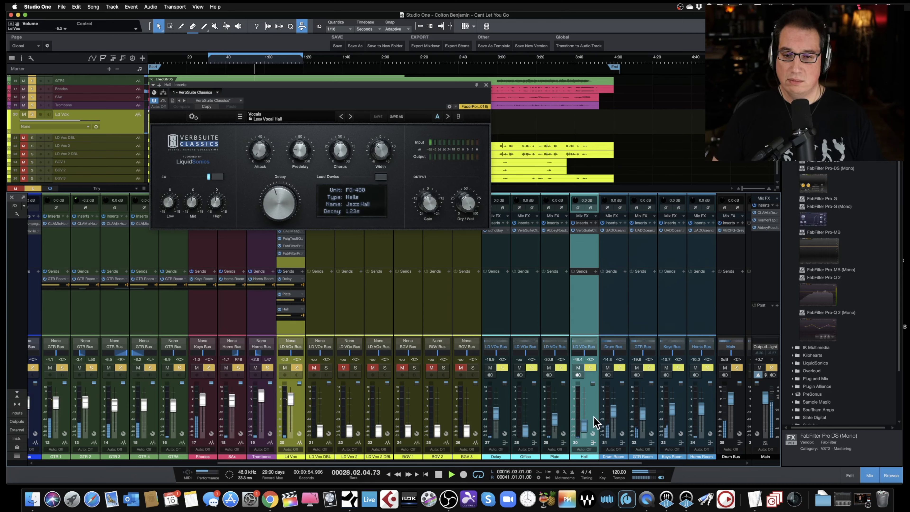
scroll(591, 430, "up", 6)
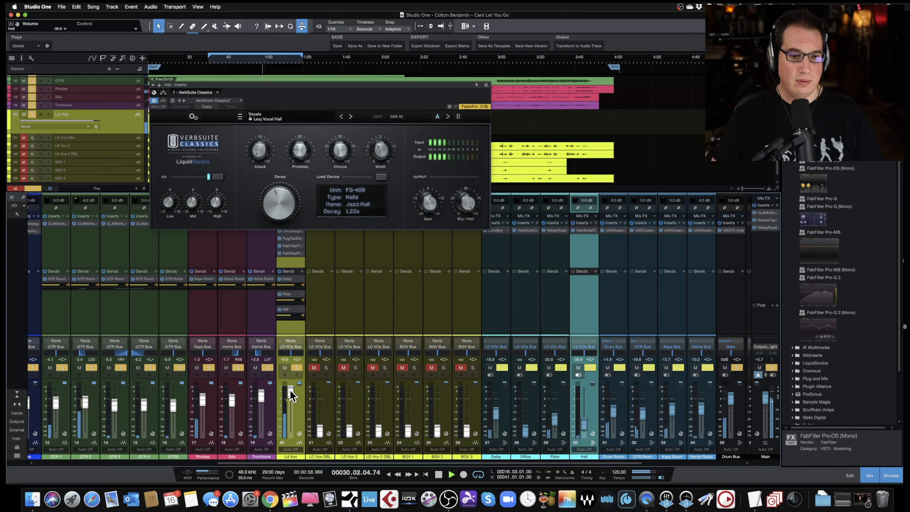
left_click_drag(290, 391, 288, 397)
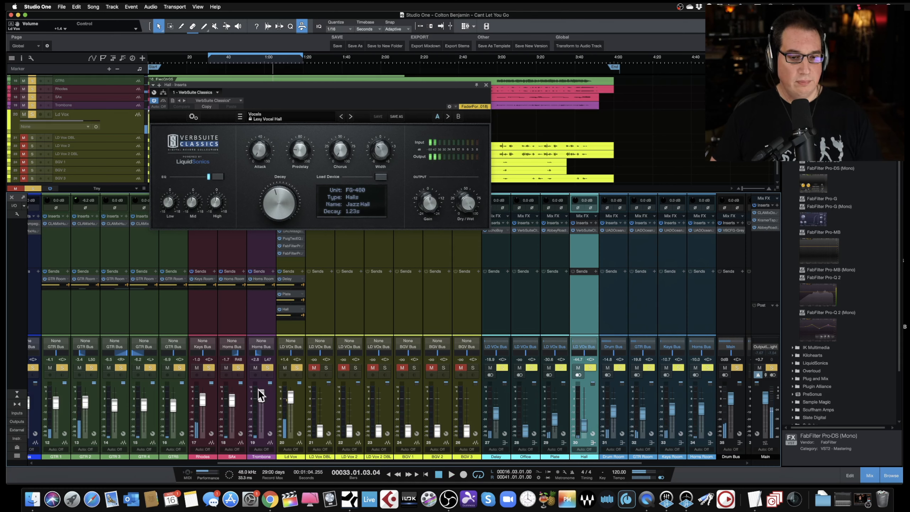
left_click_drag(290, 399, 290, 400)
key("space")
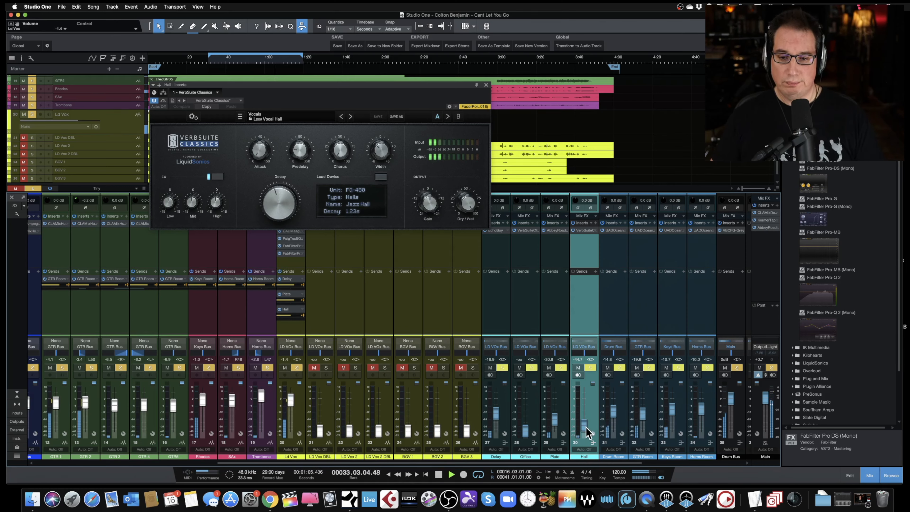
- Set the hall reverb's Mid EQ to -8.5 dB and the Hall return fader to about -28.5 dB
left_click_drag(583, 423, 582, 420)
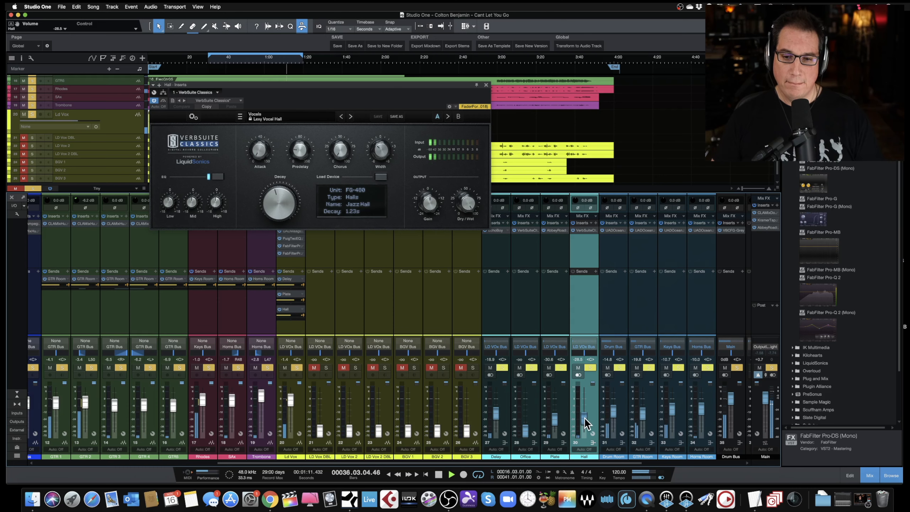
key("space")
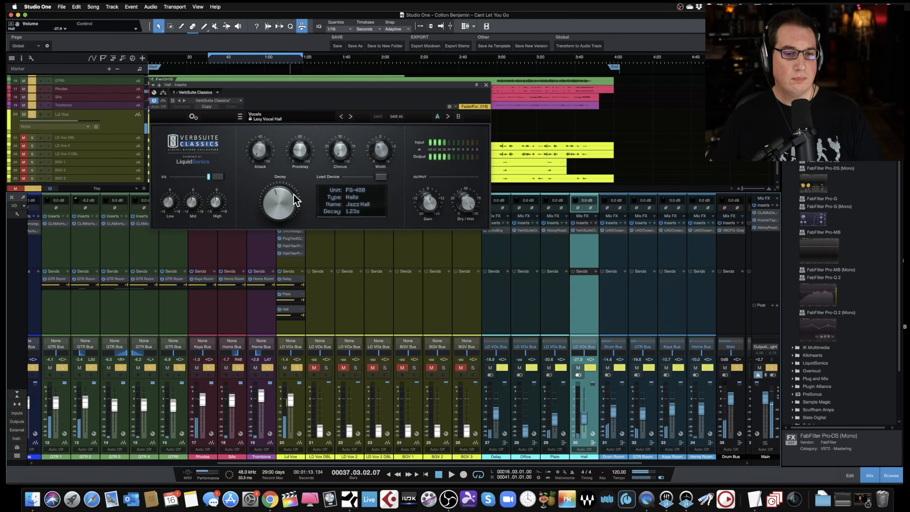
left_click_drag(284, 86, 292, 175)
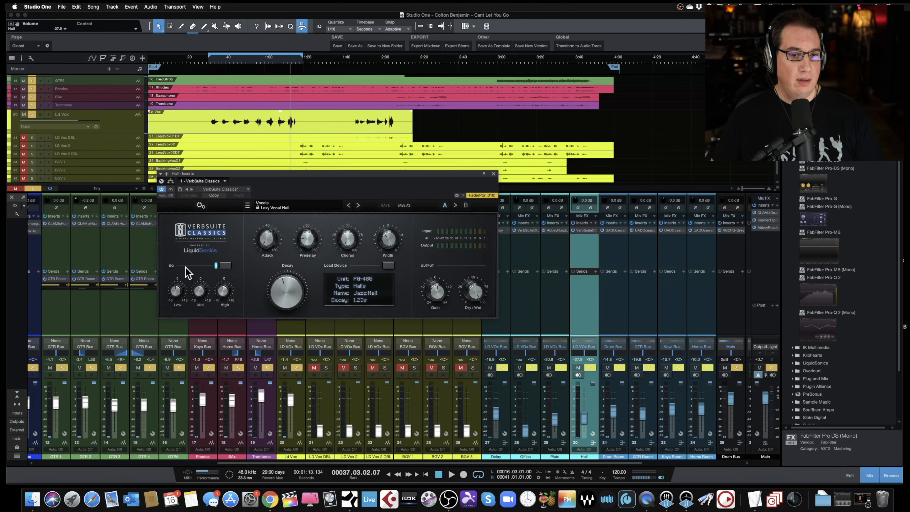
key("space")
left_click_drag(198, 286, 200, 305)
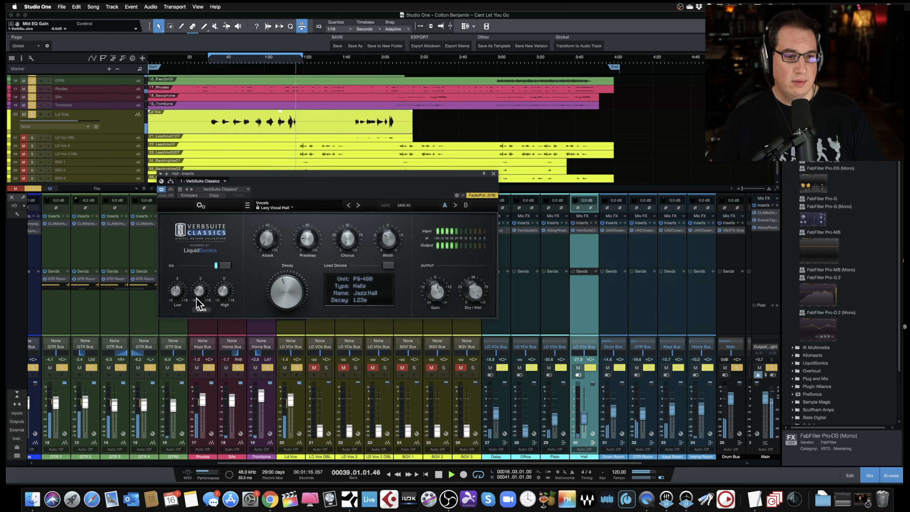
left_click(585, 424)
left_click_drag(585, 424, 584, 426)
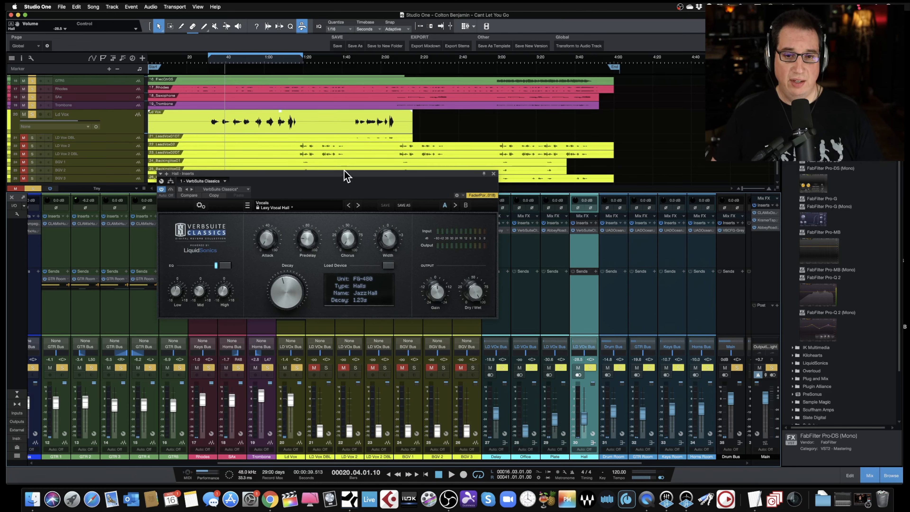
- Open the Plate channel's Abbey Road Plates, set Treble to 4.5 dB, and close the plug-in
left_click(551, 235)
left_click(553, 231)
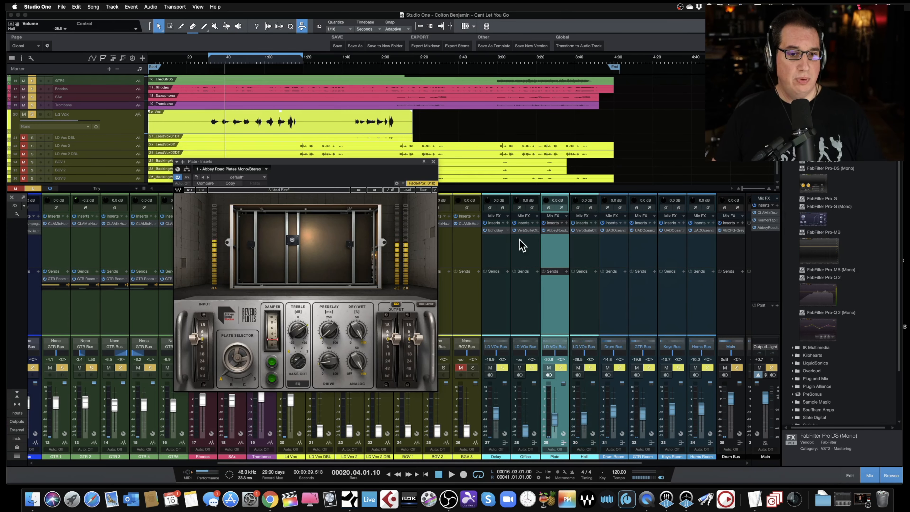
left_click_drag(299, 328, 300, 323)
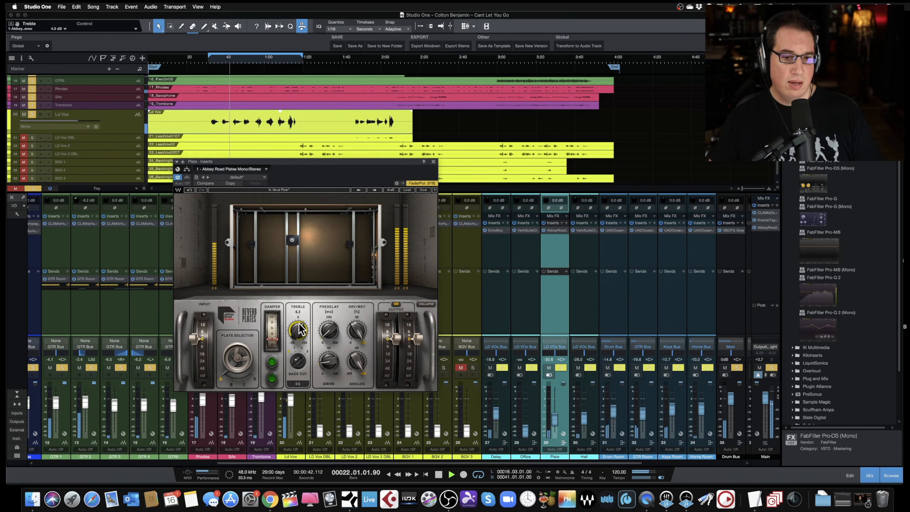
left_click(433, 162)
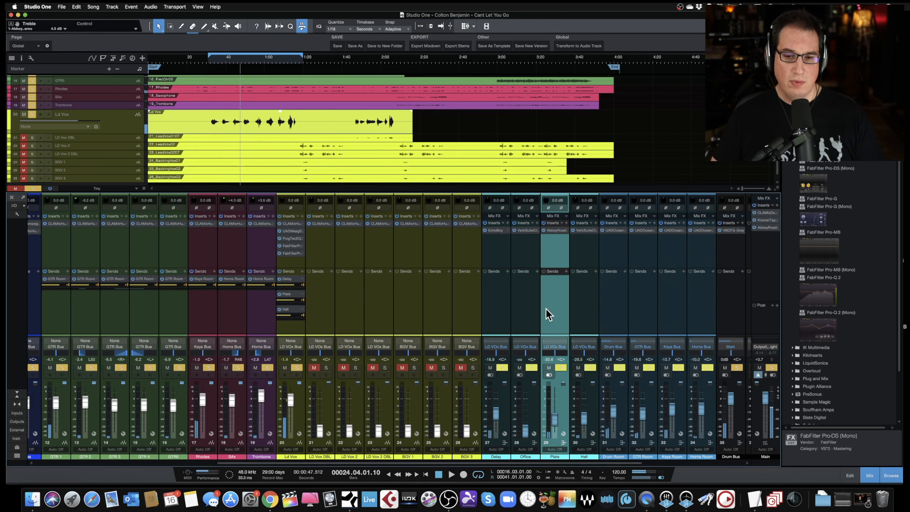
- Remove the extra FX channel between the Delay and Plate returns
left_click(530, 291)
right_click(535, 308)
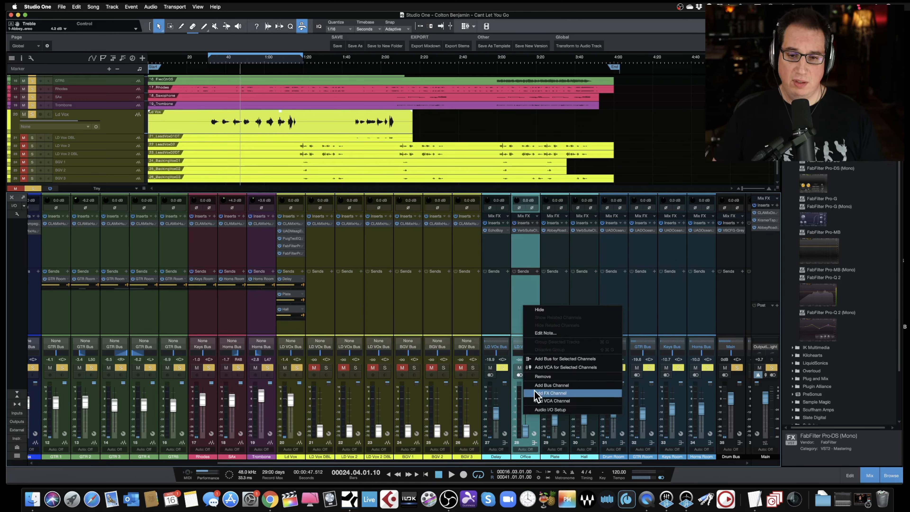
left_click(542, 377)
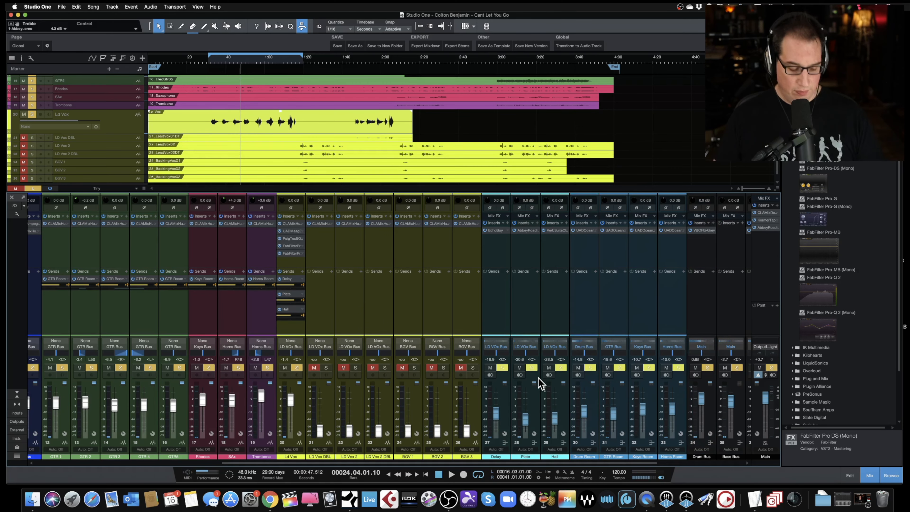
- Select the Delay, Plate and Hall returns and toggle their mutes to compare the vocal with and without effects
key("space")
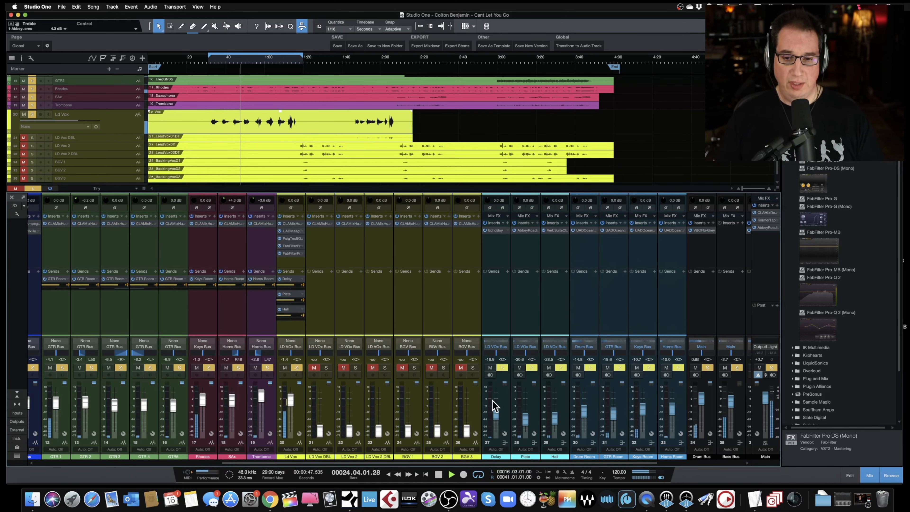
left_click(497, 445)
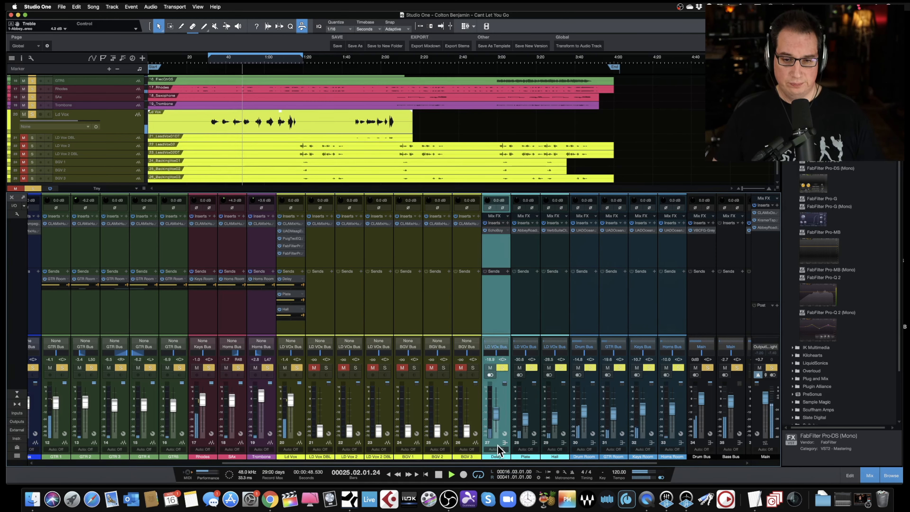
left_click(554, 443, "shift")
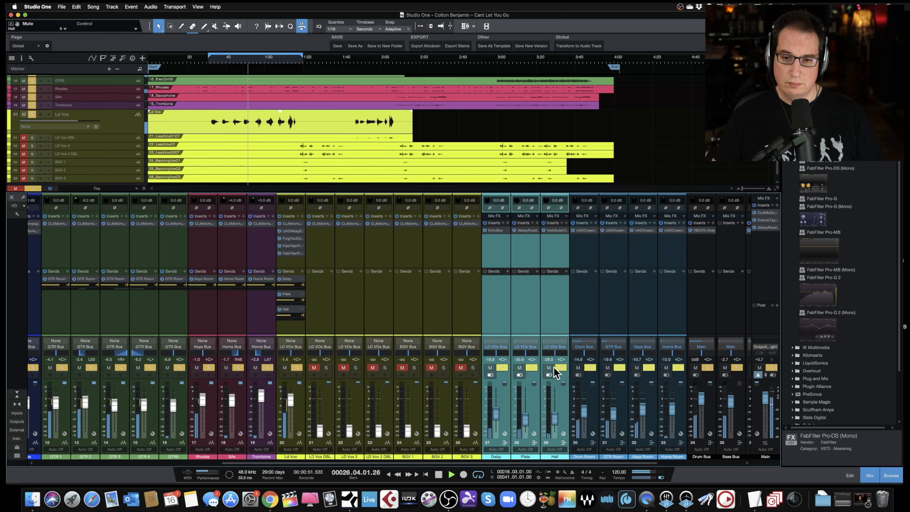
left_click(549, 368)
left_click(503, 368)
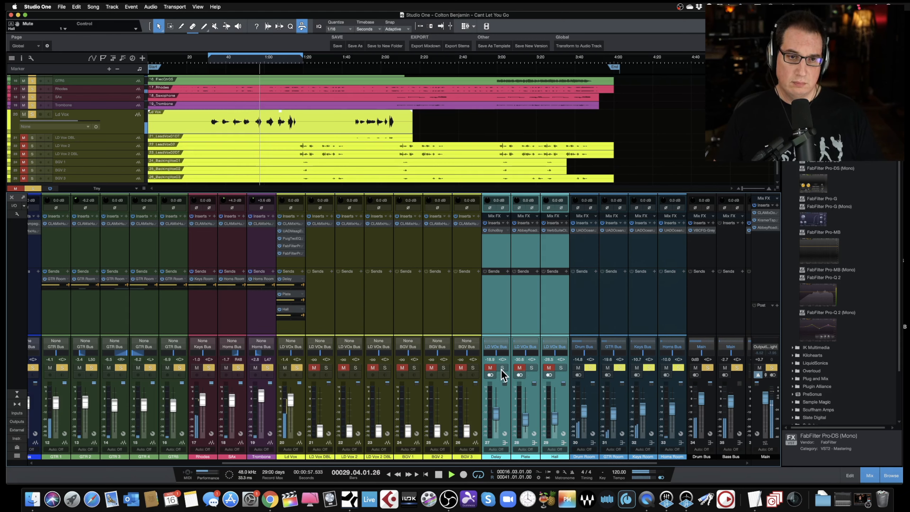
left_click(502, 368)
left_click(531, 367)
left_click(561, 367)
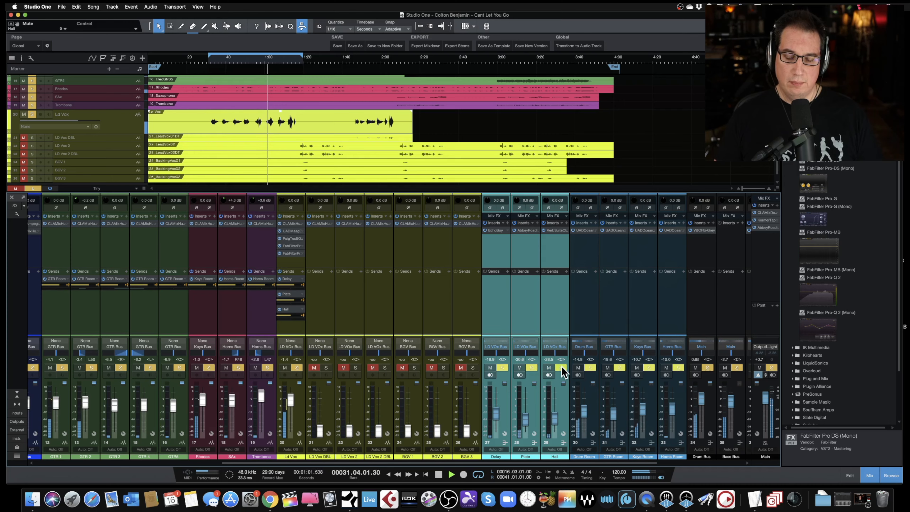
- Adjust the selected Delay, Plate and Hall return faders together during playback, Hall ending near -27.2 dB
left_click_drag(553, 415, 554, 414)
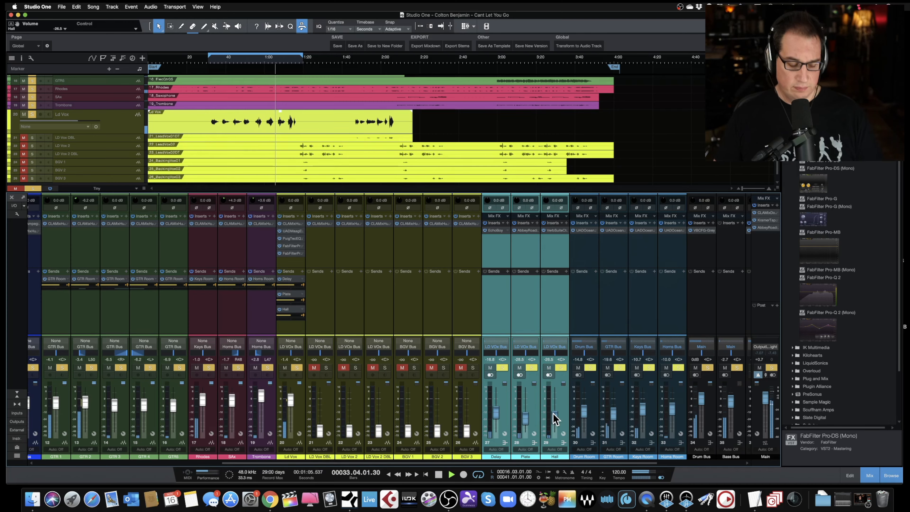
left_click_drag(554, 419, 554, 417)
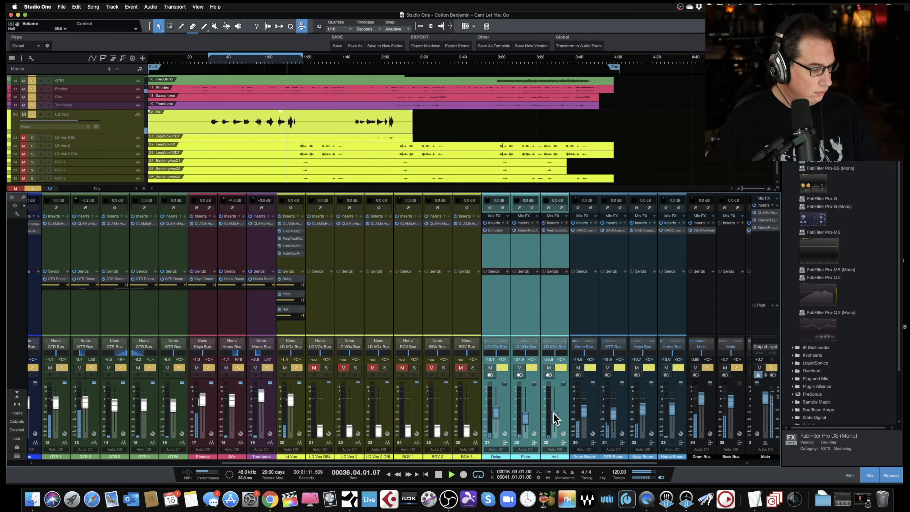
left_click_drag(555, 421, 556, 422)
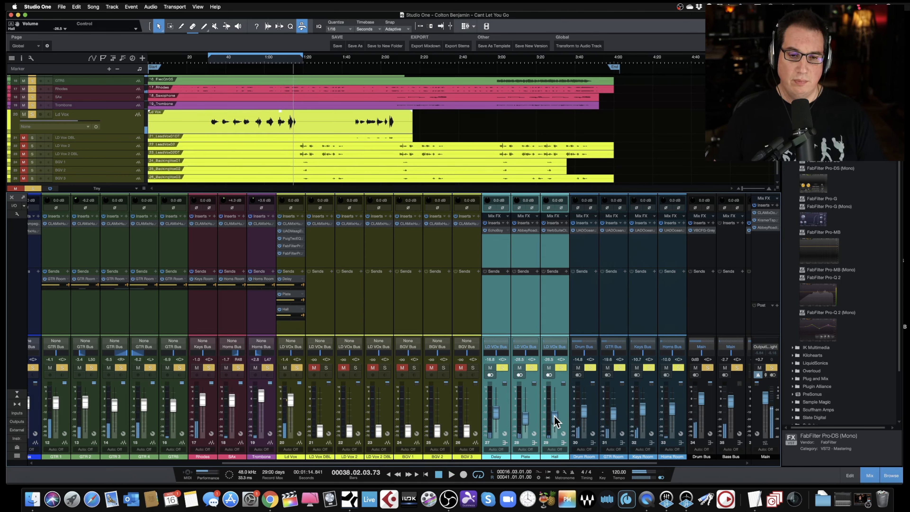
left_click_drag(555, 421, 554, 423)
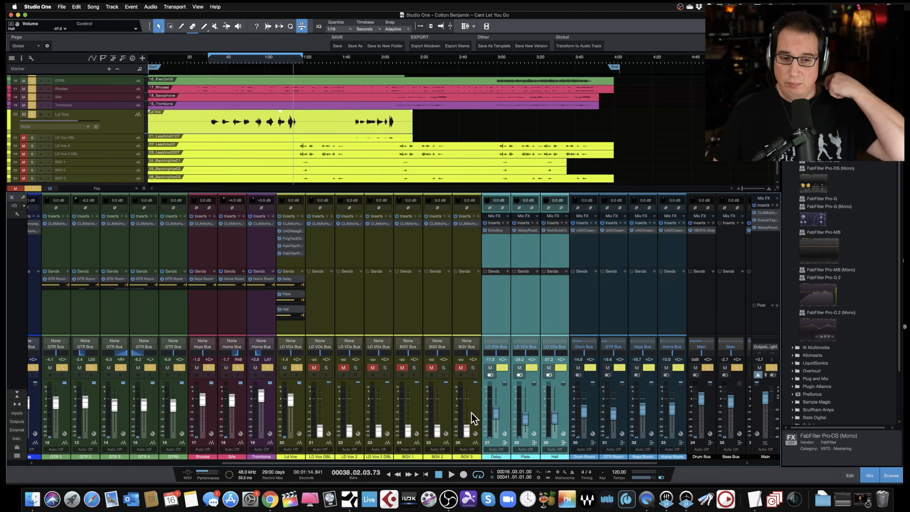
left_click(496, 302)
- Hide the browser and save the song
left_click(892, 476)
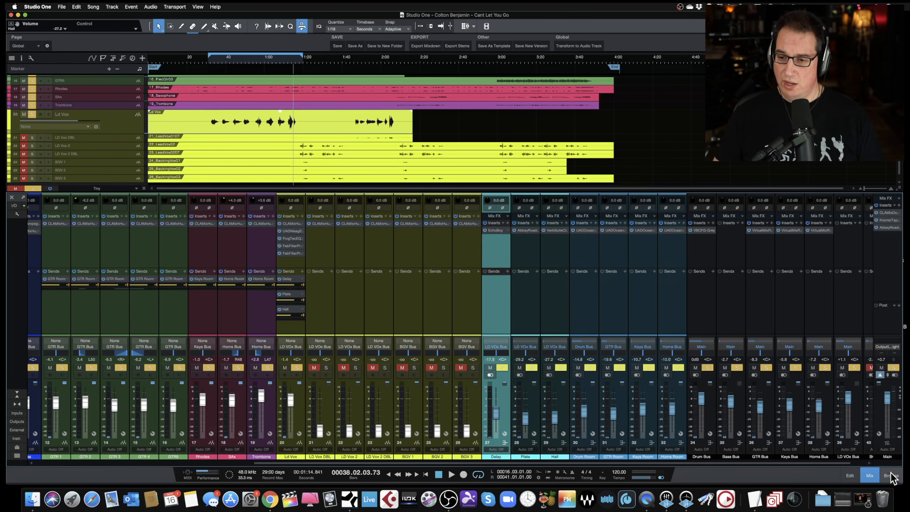
key("super+s")
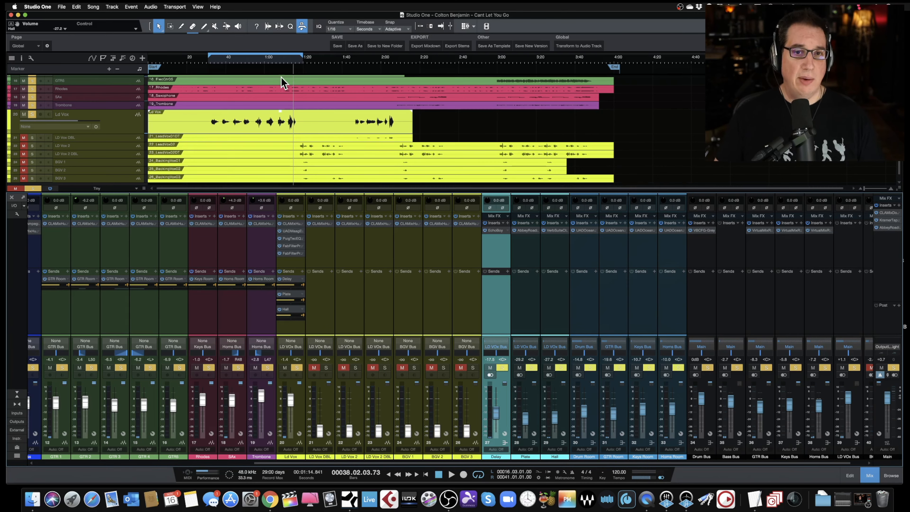
- Play from the start and rebalance the Delay, Plate, Ld Vox and Hall faders
left_click(212, 59)
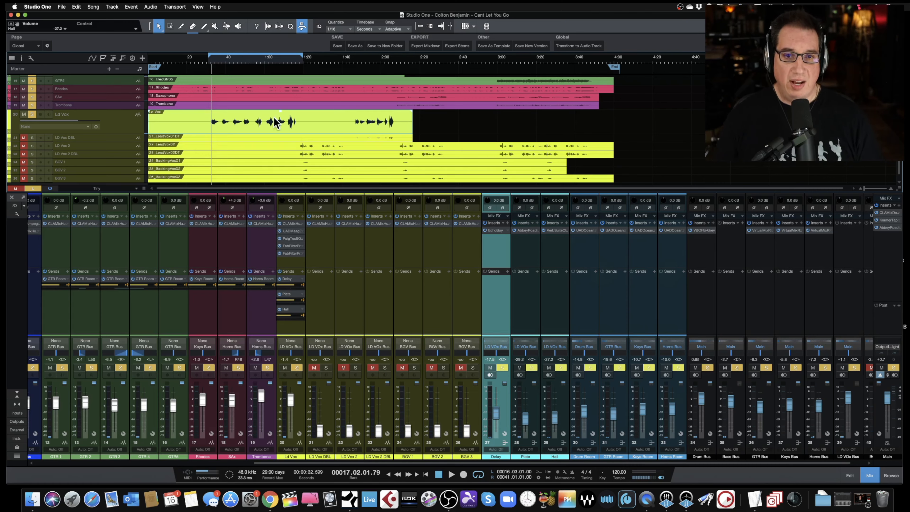
left_click_drag(316, 188, 317, 179)
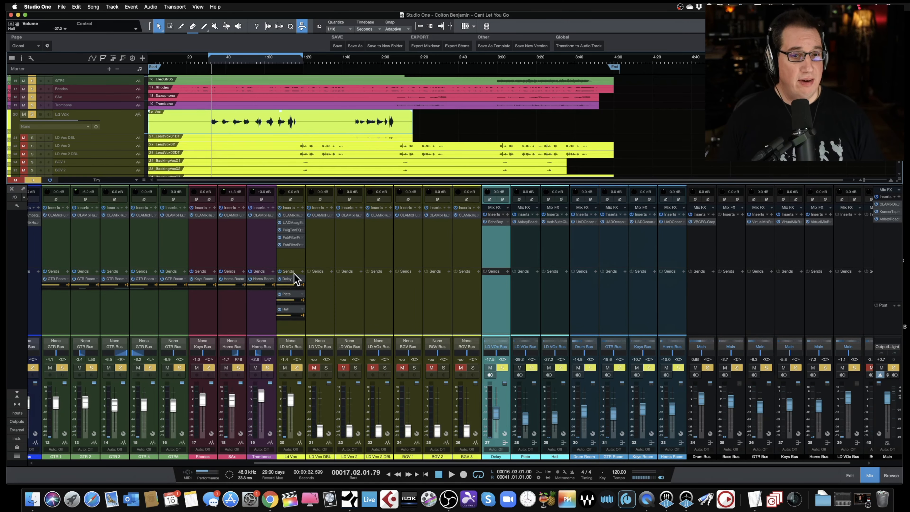
key("space")
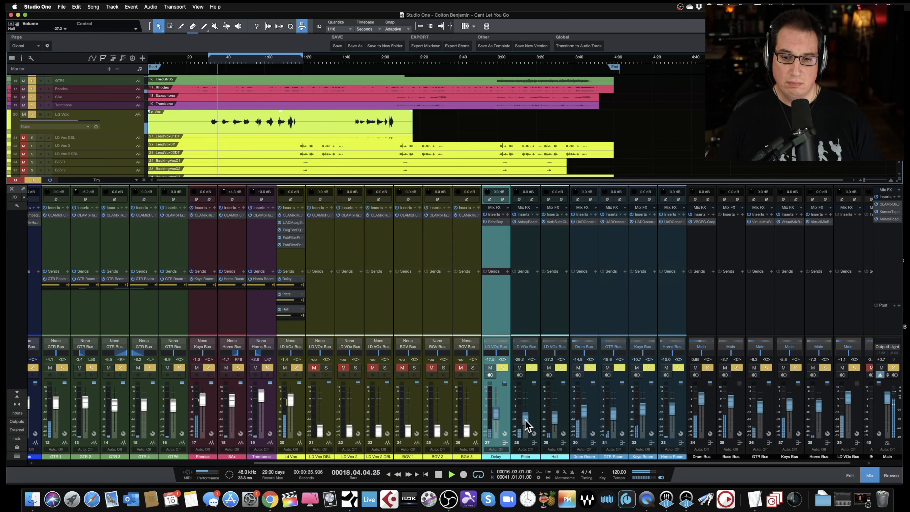
left_click_drag(496, 413, 498, 422)
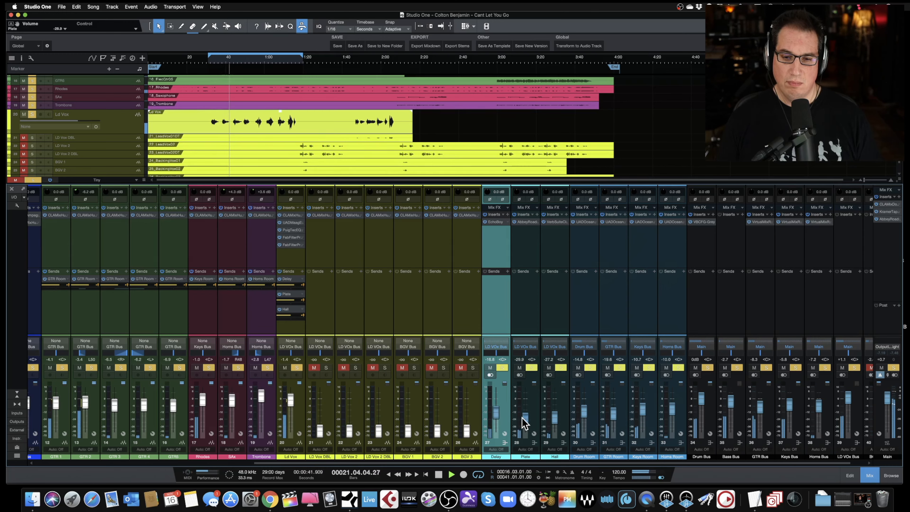
left_click_drag(524, 422, 512, 420)
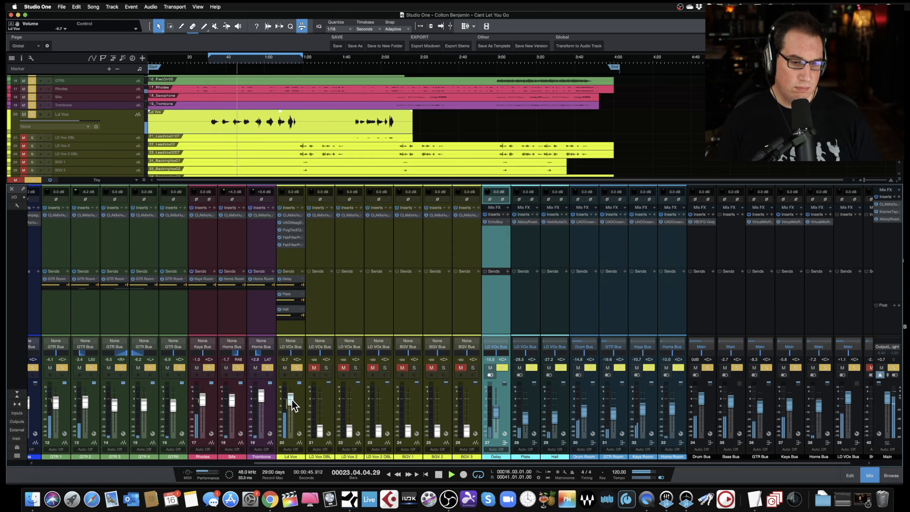
left_click_drag(292, 400, 291, 399)
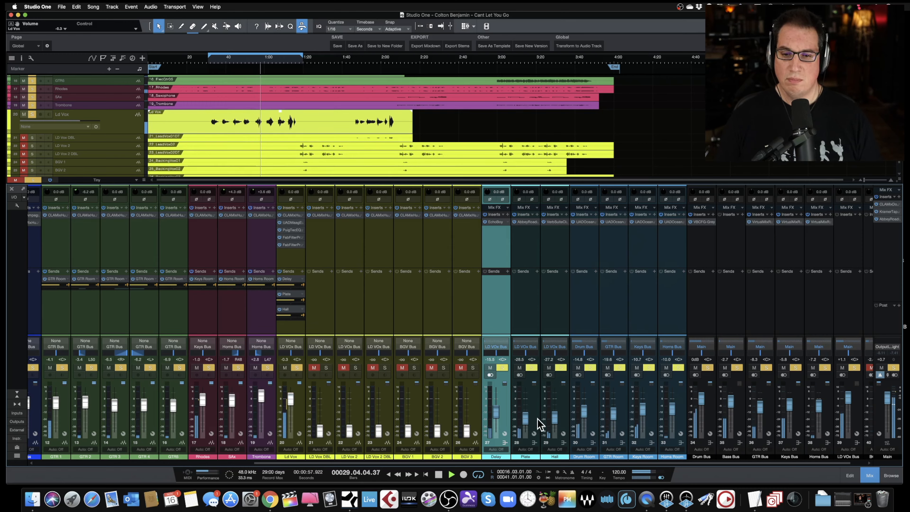
left_click_drag(556, 426, 525, 417)
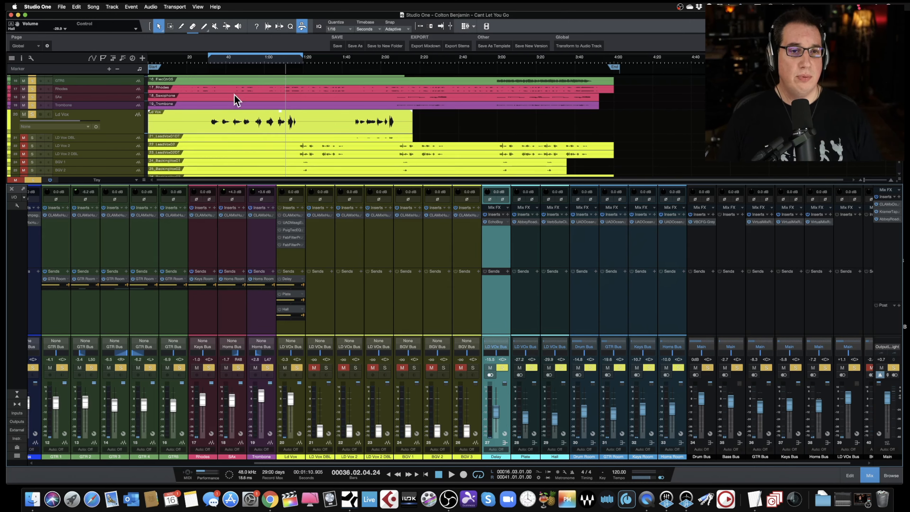
- Replay the section and fine-tune the Ld Vox and Hall faders
left_click(210, 63)
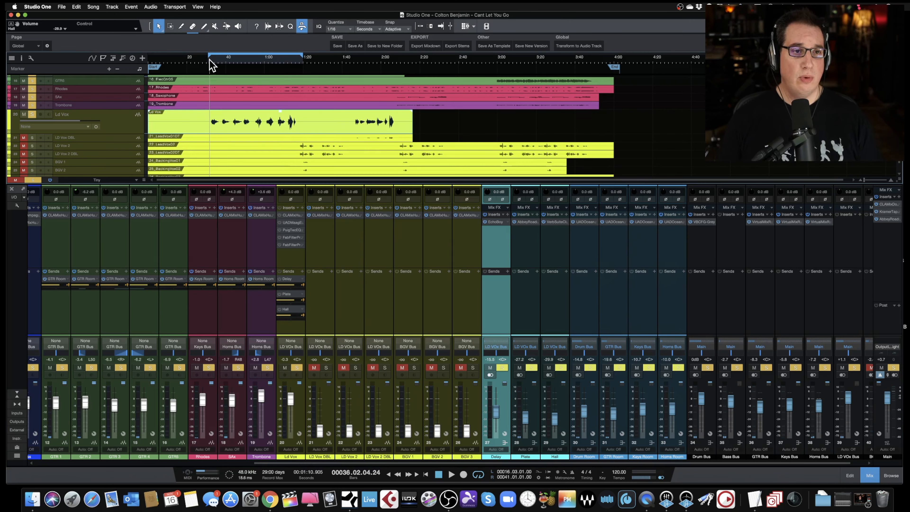
key("space")
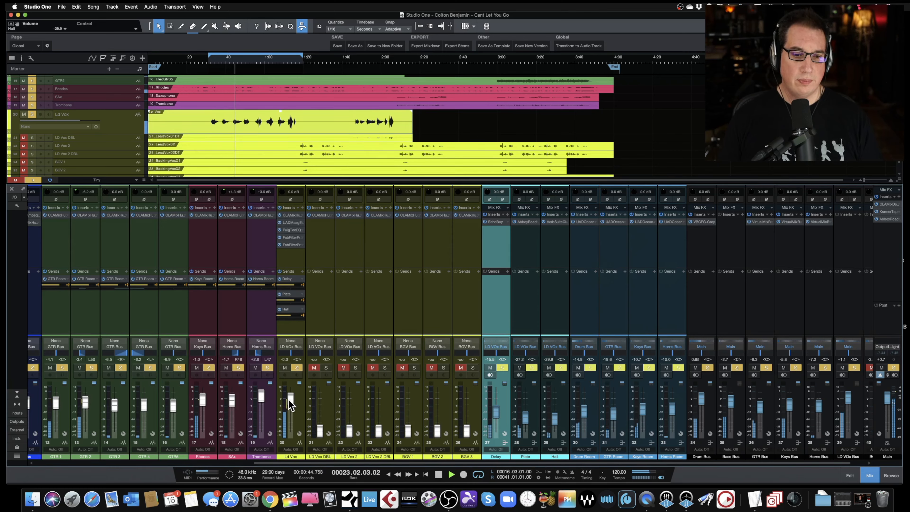
left_click_drag(289, 399, 289, 400)
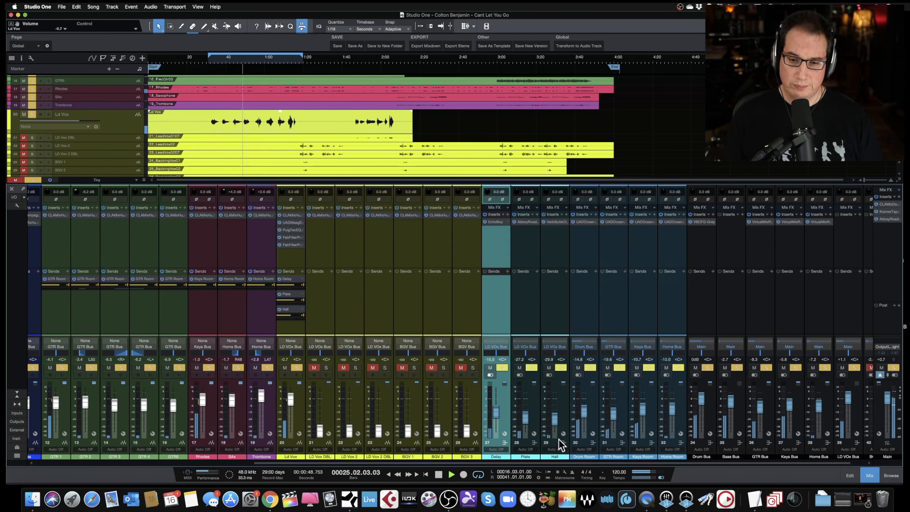
left_click_drag(555, 420, 554, 422)
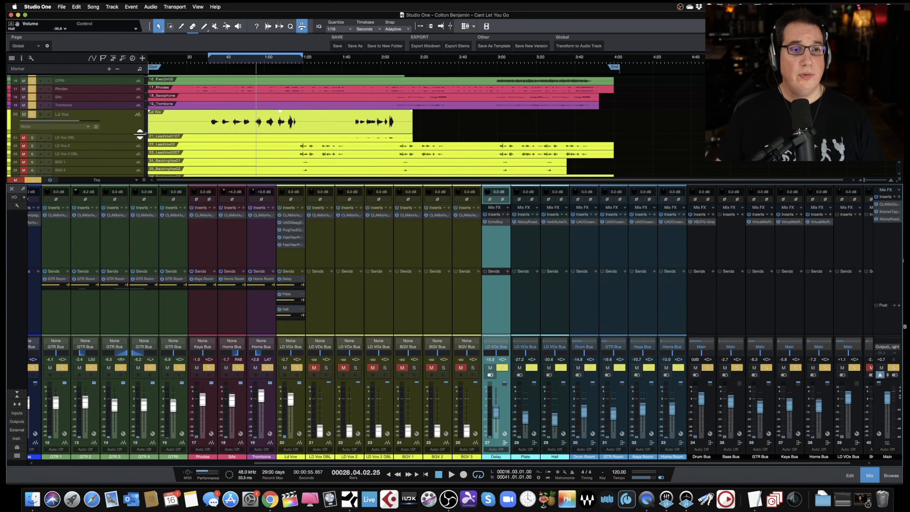
left_click_drag(129, 127, 129, 119)
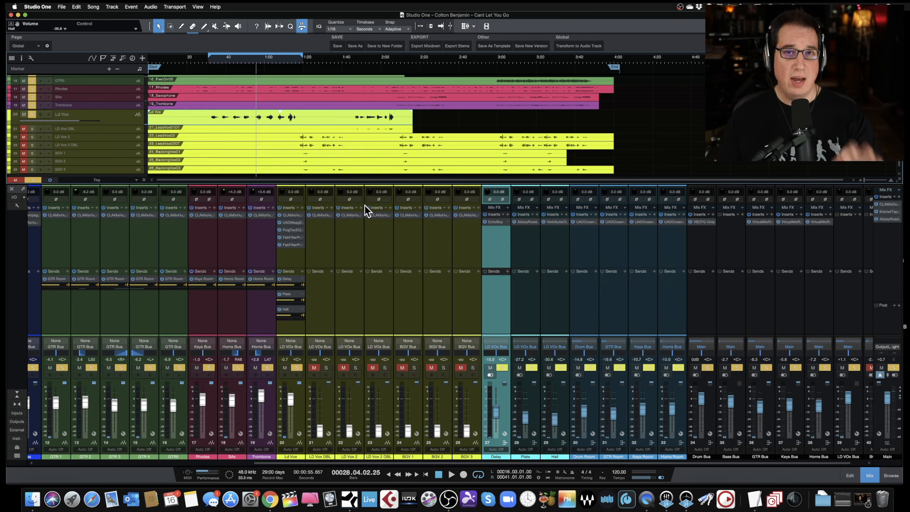
left_click_drag(340, 181, 341, 172)
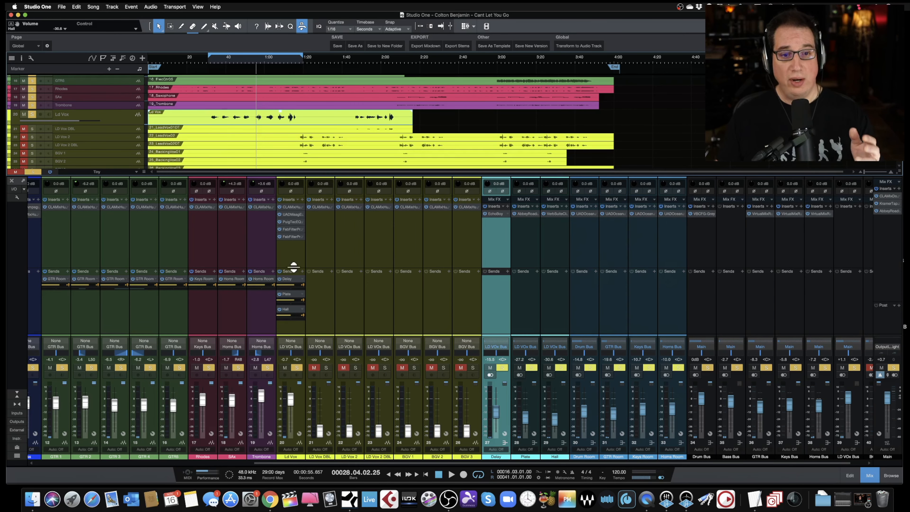
left_click_drag(292, 264, 292, 259)
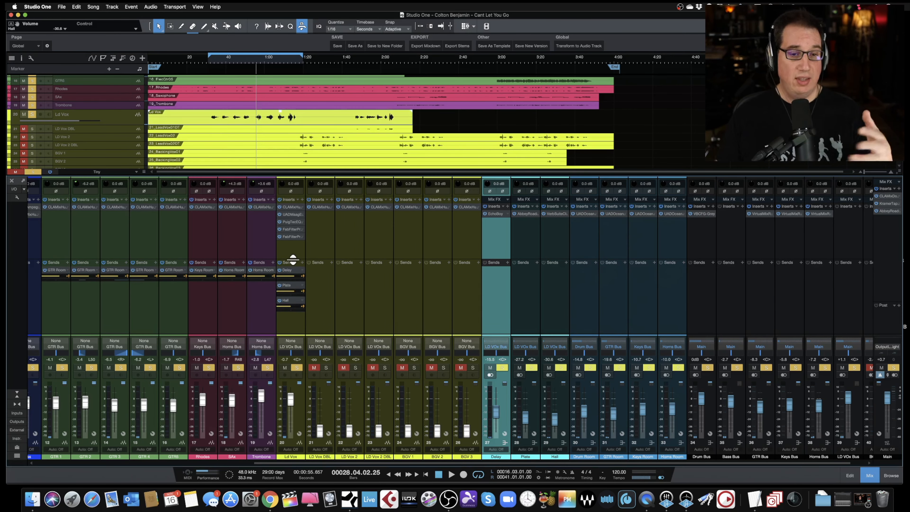